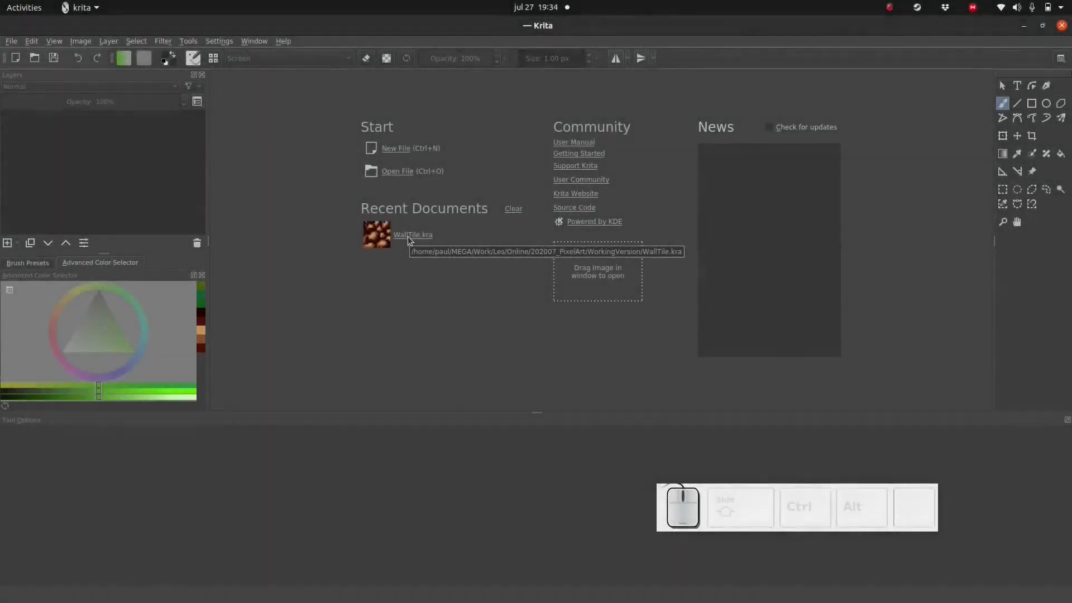
- Open the recent document WallTile.kra and delete its RoughSketch layer
click(409, 240)
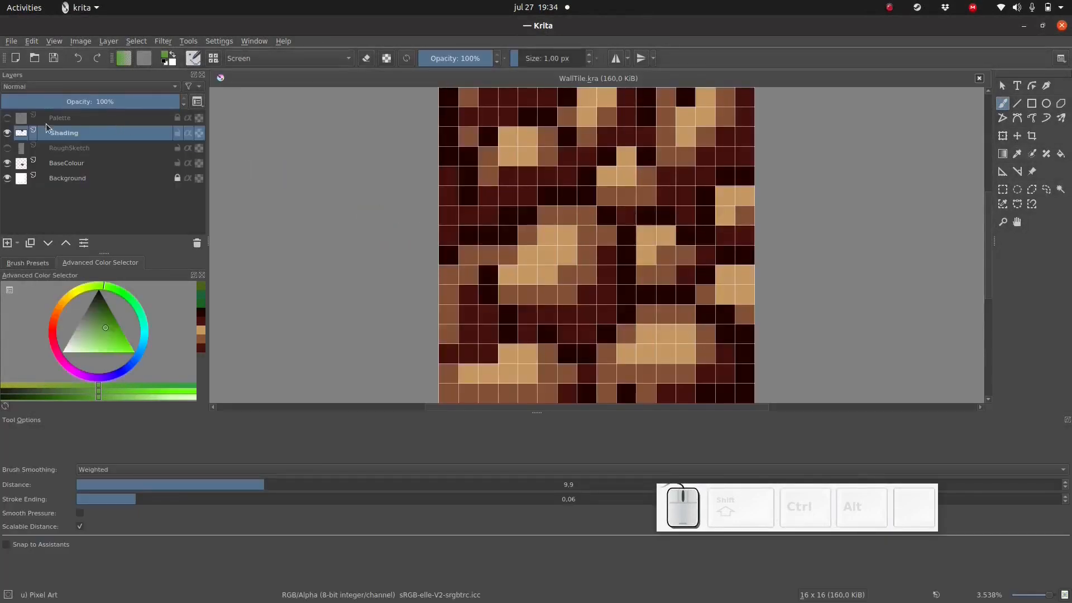
click(50, 150)
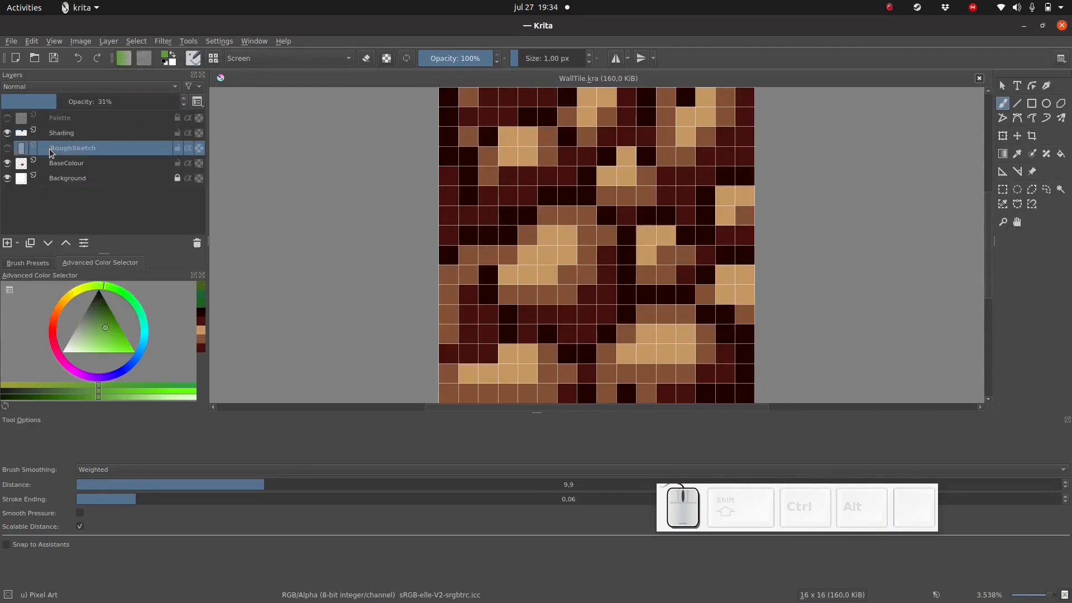
click(198, 244)
- Merge the Shading layer down into the BaseColour layer
click(54, 136)
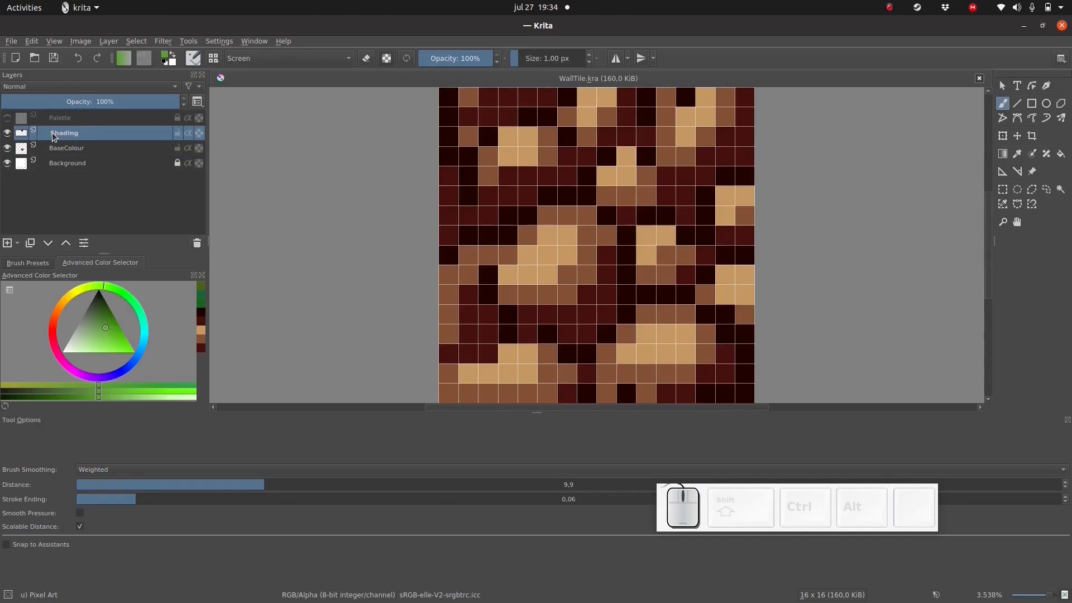
click(58, 147)
click(63, 135)
click(64, 148)
click(64, 139)
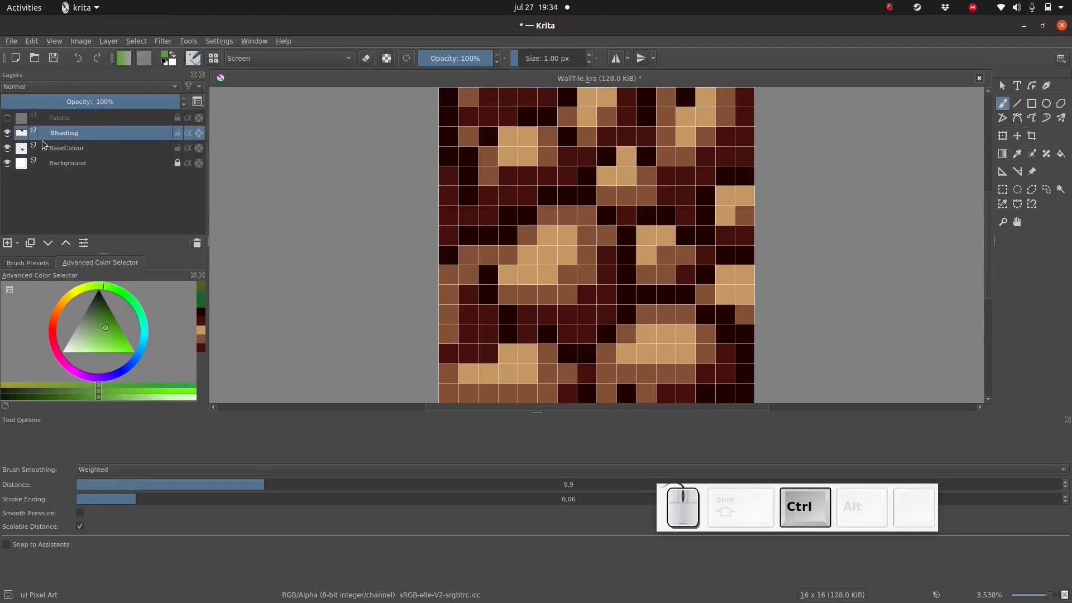
key(ctrl+e)
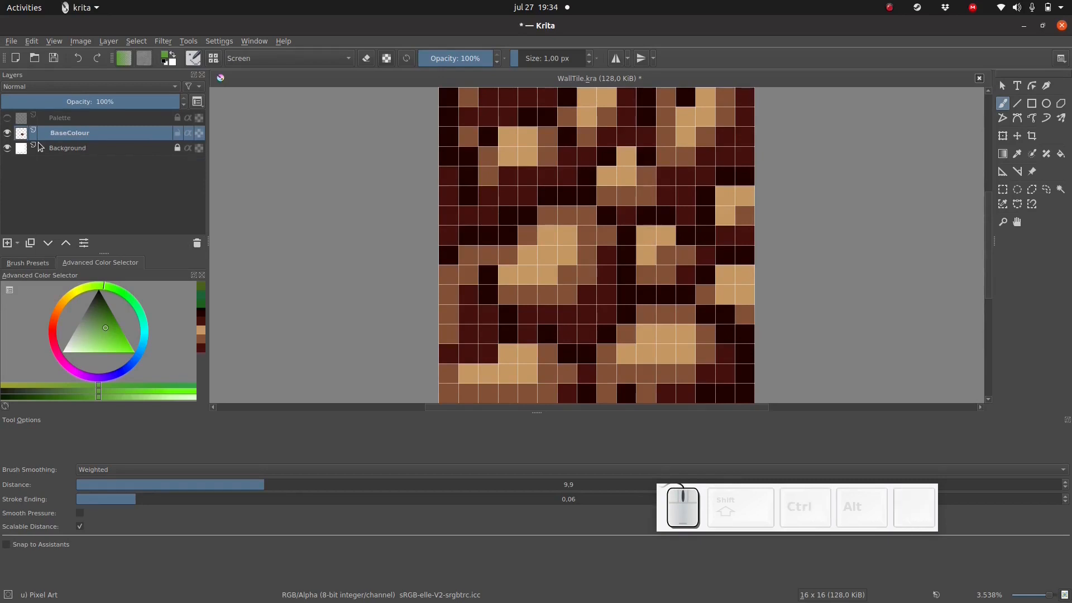
- Rename the merged BaseColour layer to Wall_Center
key(F2)
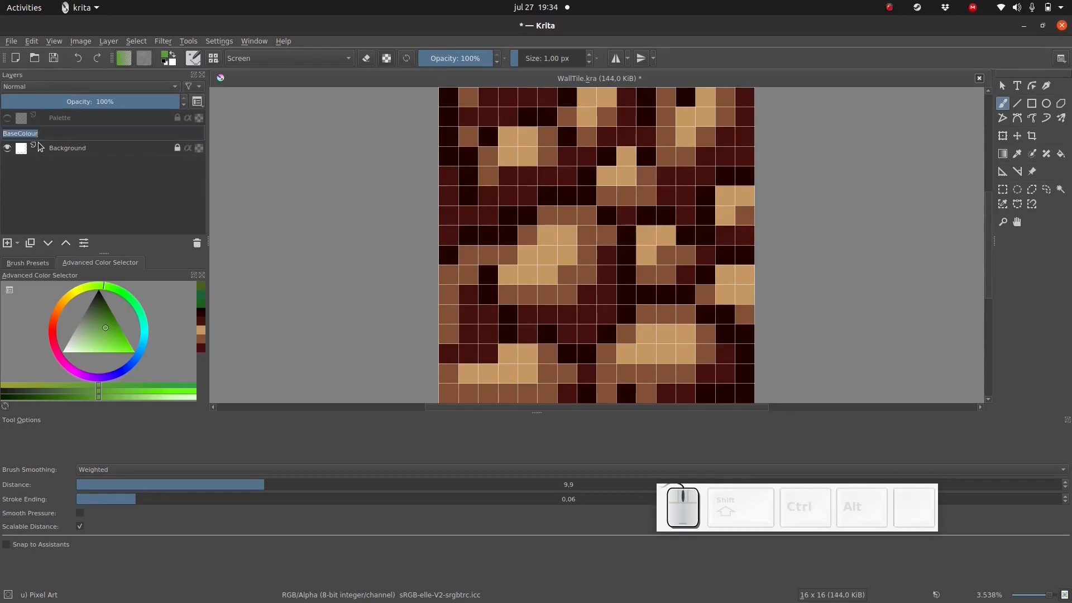
key(shift)
text(Walll_)
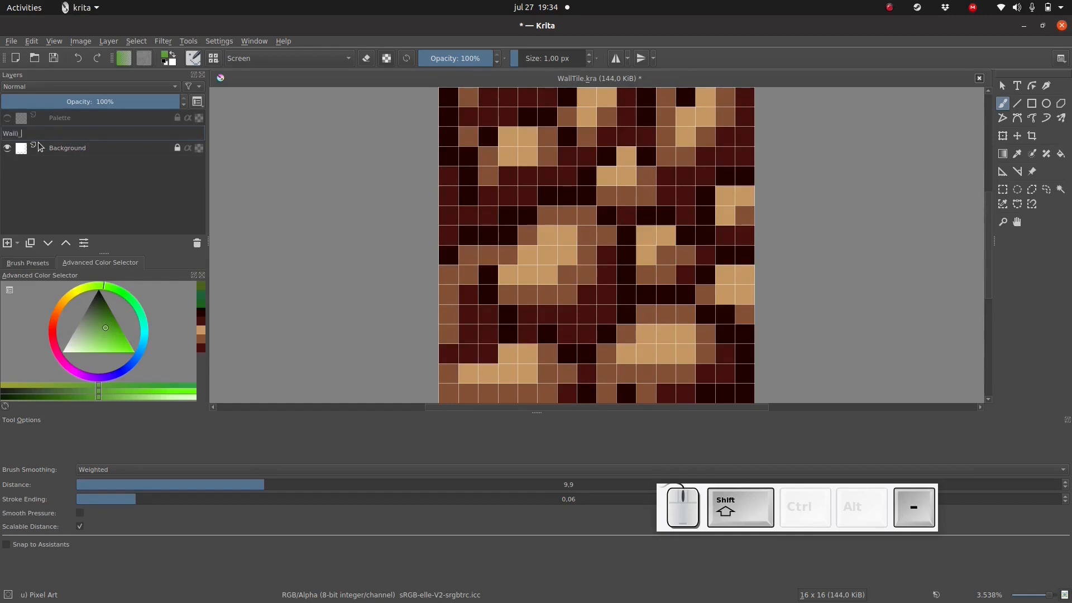
key(BackSpace)
text(_Center)
key(Return)
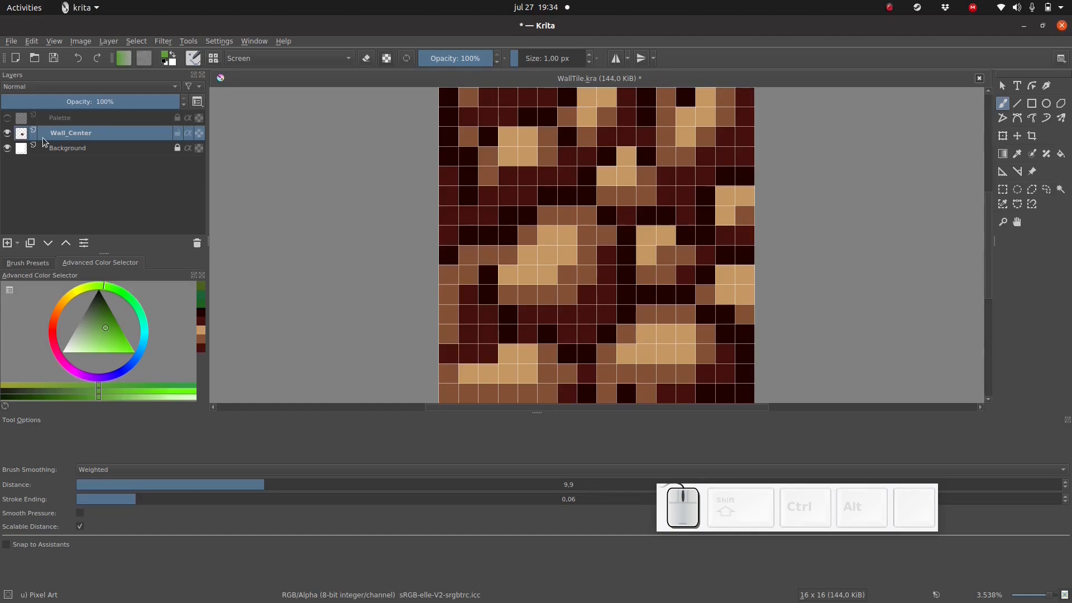
- Duplicate the Wall_Center layer and name the copy Wall_Top
right_click(52, 137)
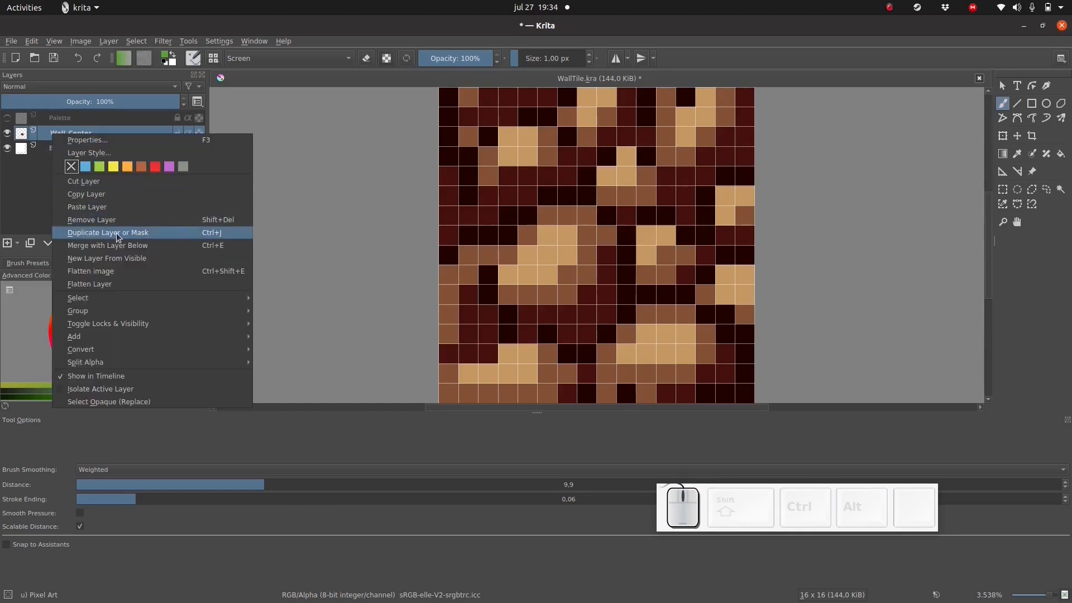
click(213, 231)
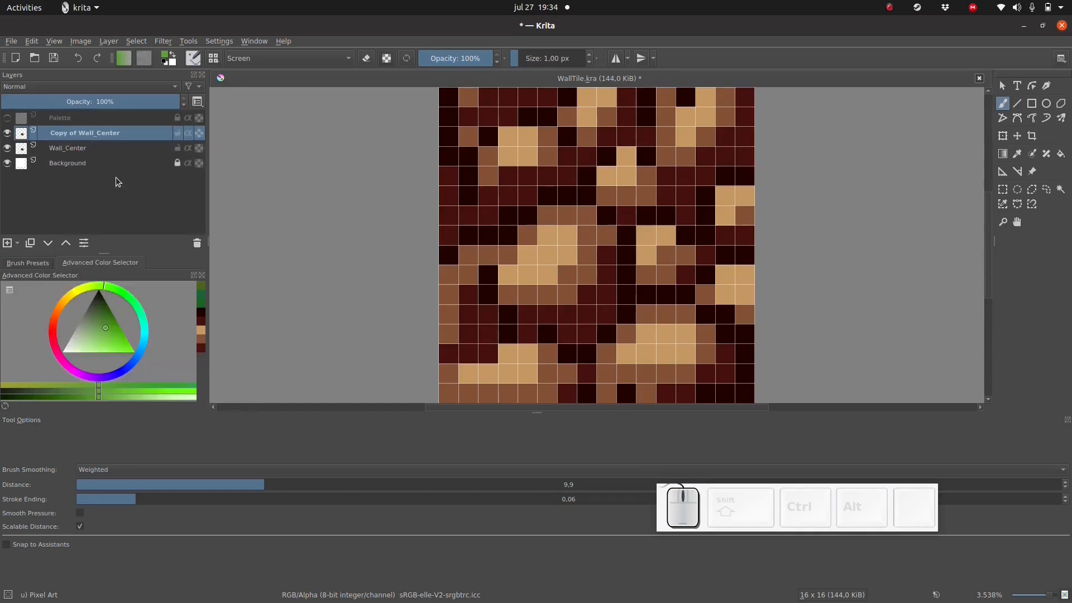
key(F2)
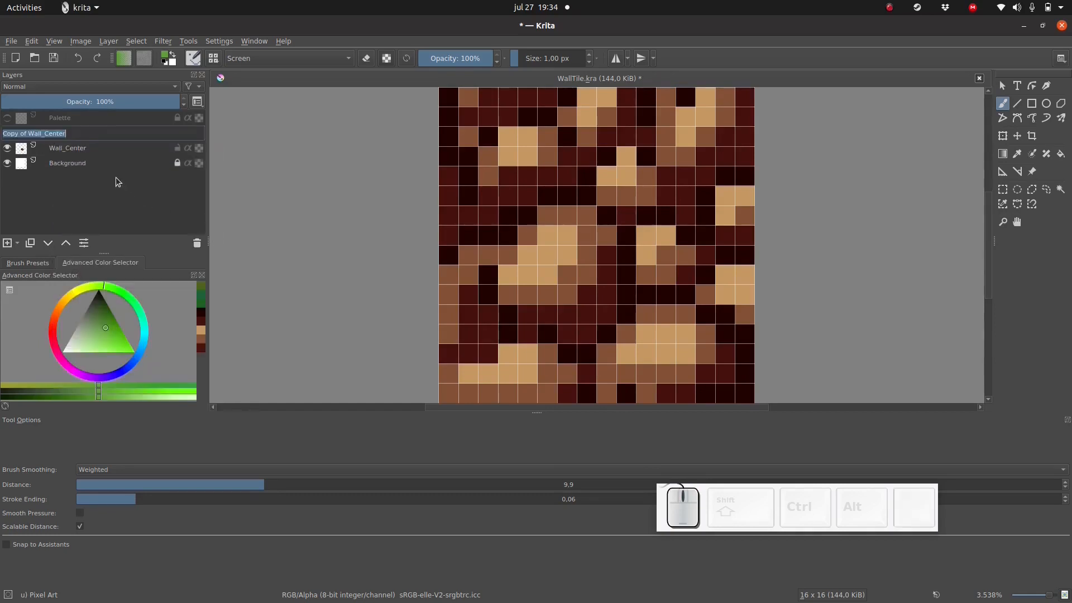
text(Wall_Top)
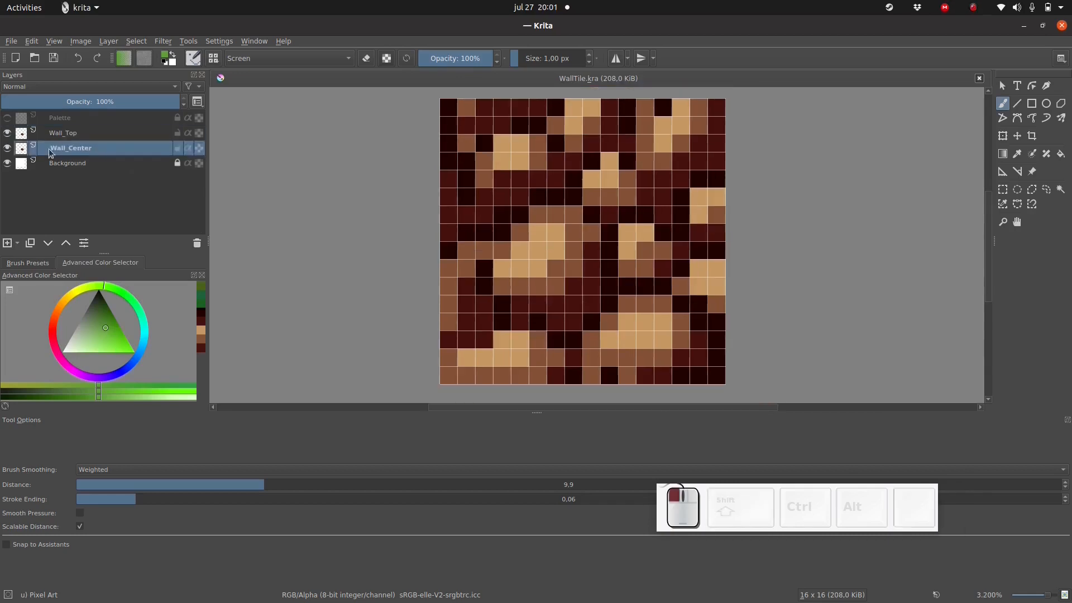
- Hide and lock the Wall_Center layer, leaving Wall_Top as the active layer
click(7, 148)
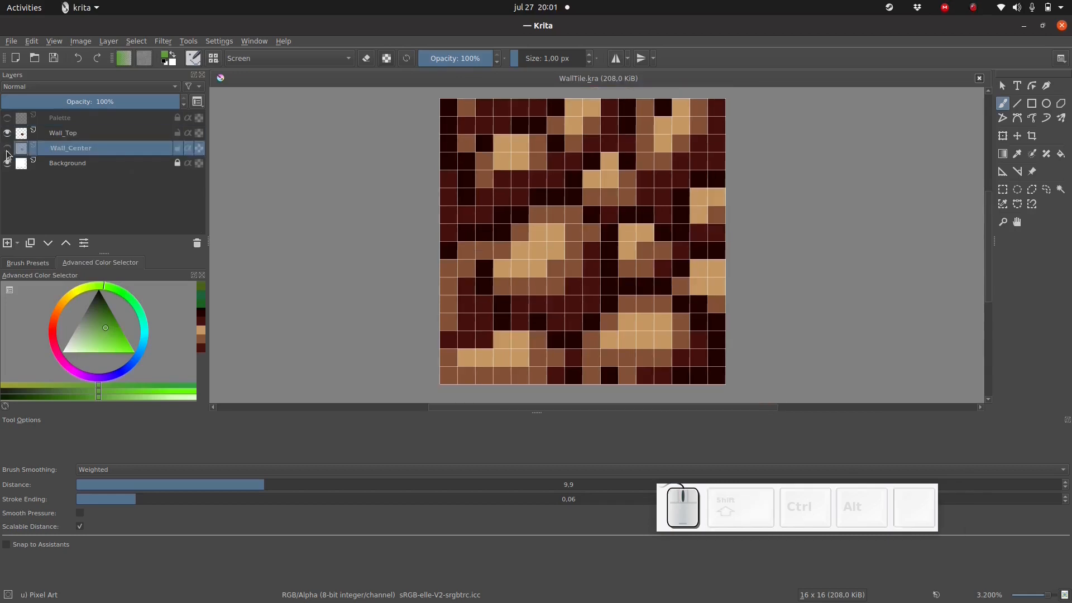
click(177, 150)
click(45, 130)
- Erase the upper half of the wall on Wall_Top with the pixel art brushes in eraser mode
click(25, 263)
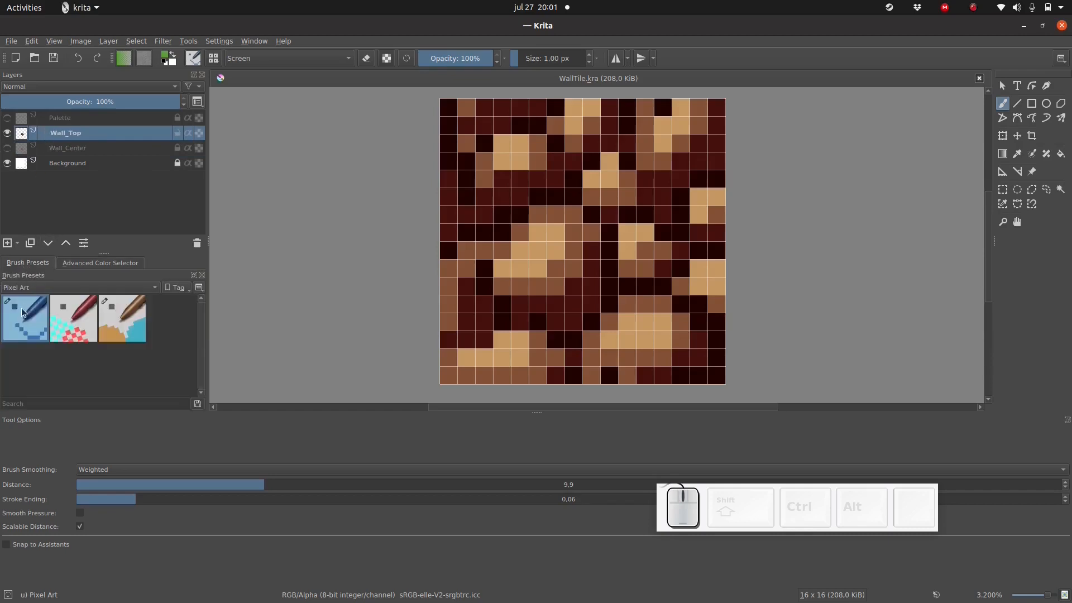
click(366, 58)
click(430, 196)
mouse_move(431, 196)
mouse_down()
mouse_move(663, 178)
mouse_move(663, 162)
mouse_move(698, 196)
mouse_move(699, 232)
mouse_up()
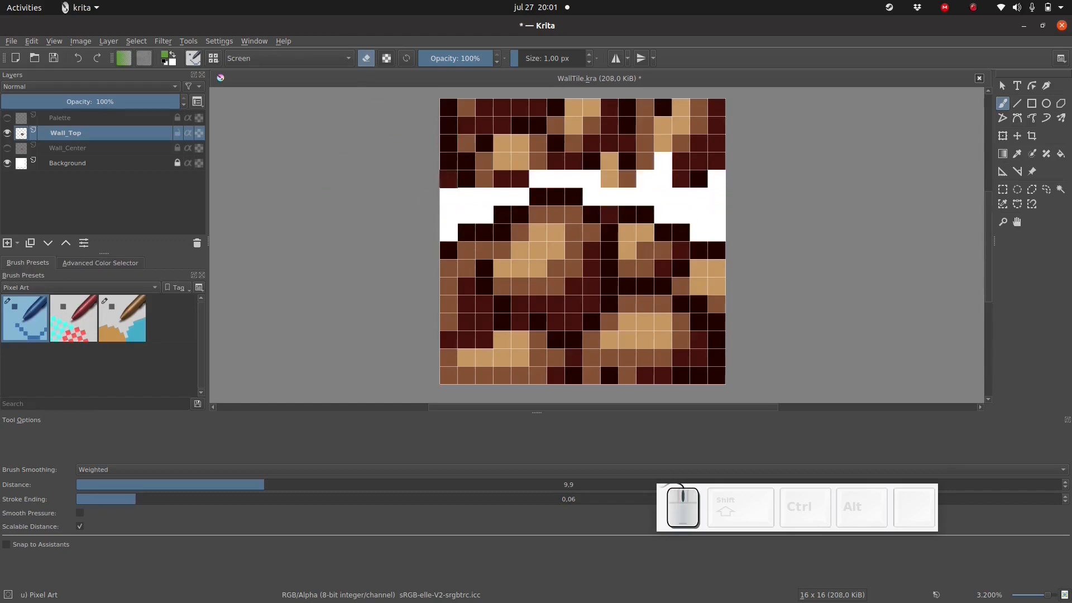
mouse_move(449, 232)
mouse_down()
mouse_move(591, 193)
mouse_move(573, 214)
mouse_move(464, 233)
mouse_up()
click(122, 319)
drag(502, 156, 592, 153)
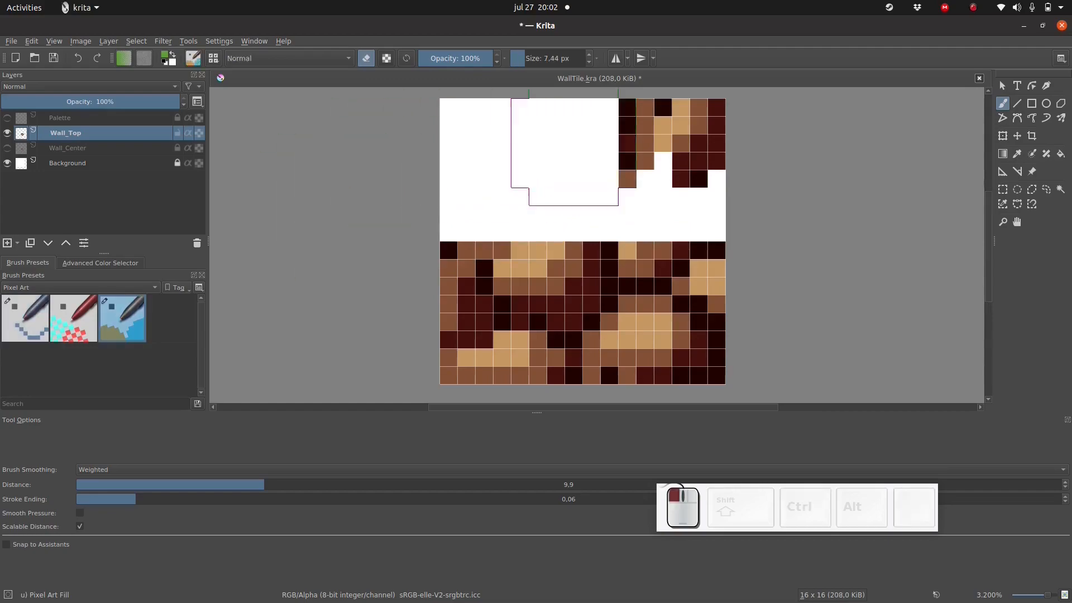
drag(591, 153, 670, 156)
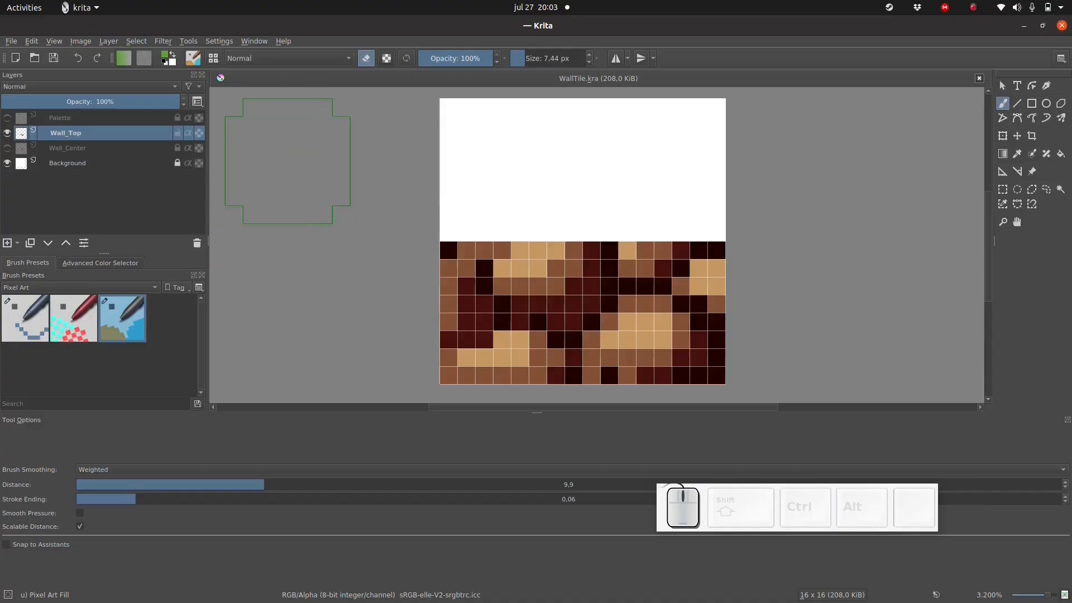
- Paint a dark green grass strip three pixels high across Wall_Top, directly above the remaining stones
drag(359, 214, 335, 214)
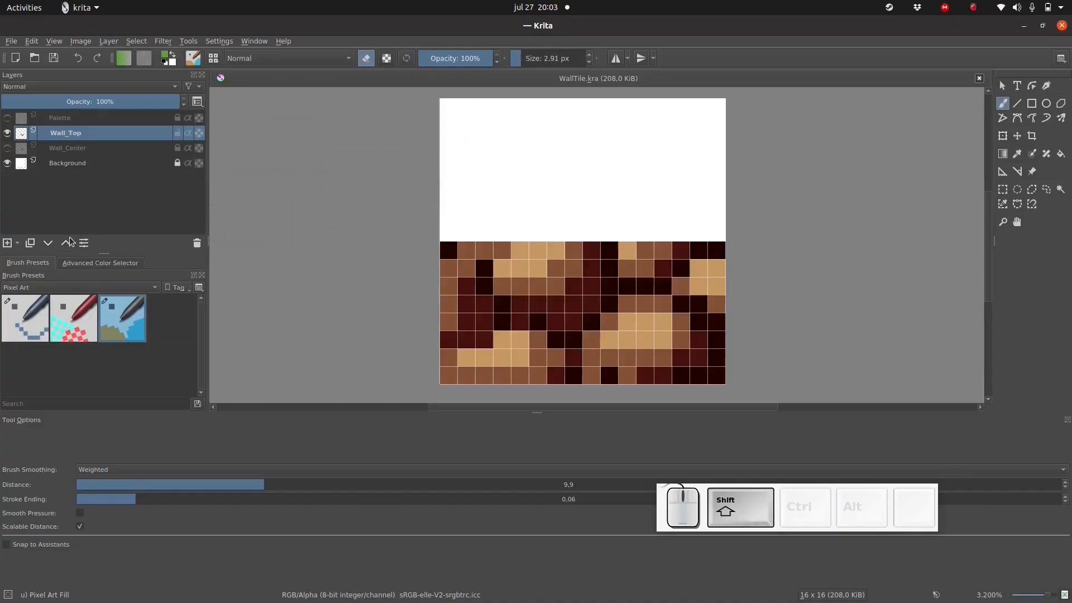
click(99, 262)
click(122, 292)
mouse_move(100, 314)
mouse_down()
mouse_move(106, 332)
mouse_move(105, 321)
mouse_up()
click(100, 316)
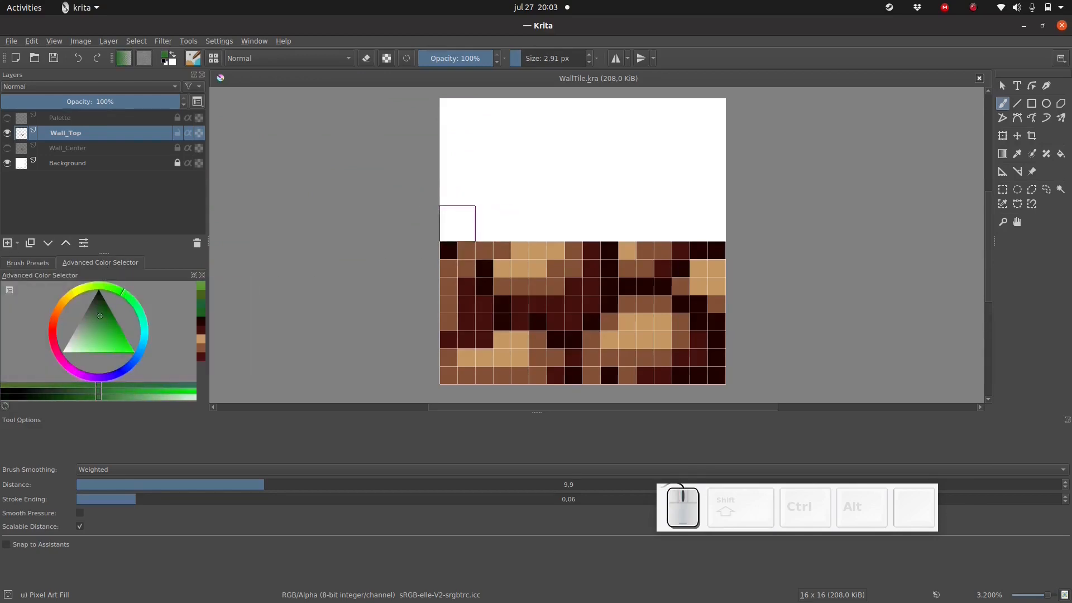
mouse_move(448, 233)
mouse_down()
mouse_move(493, 242)
mouse_move(484, 215)
mouse_move(520, 214)
mouse_move(538, 232)
mouse_move(556, 214)
mouse_move(627, 215)
mouse_up()
key(ctrl+z)
drag(698, 214, 681, 214)
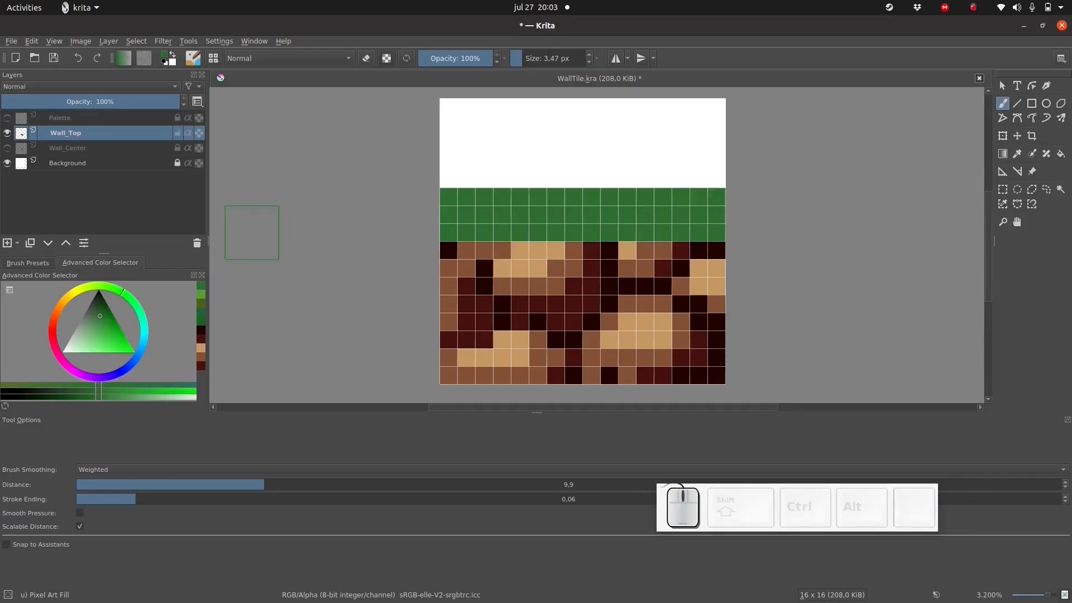
- Reduce the brush to a single pixel and paint green grass down into the gap between the leftmost stones
shift+drag(340, 250, 326, 251)
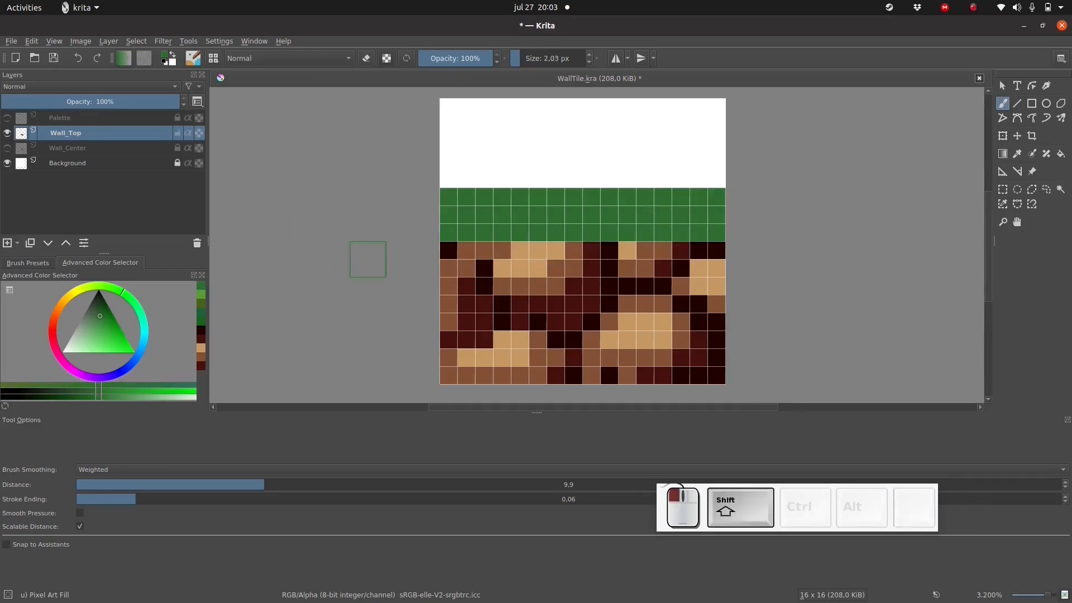
mouse_move(481, 255)
shift+mouse_down()
mouse_move(502, 250)
mouse_move(484, 268)
mouse_move(502, 322)
shift+mouse_up()
click(484, 269)
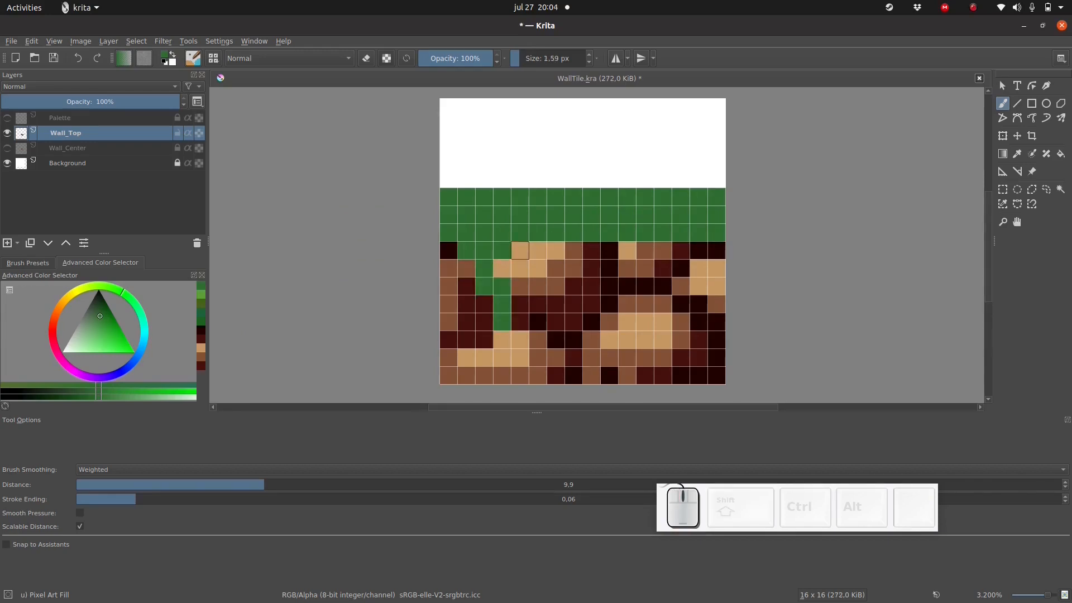
click(520, 250)
click(467, 268)
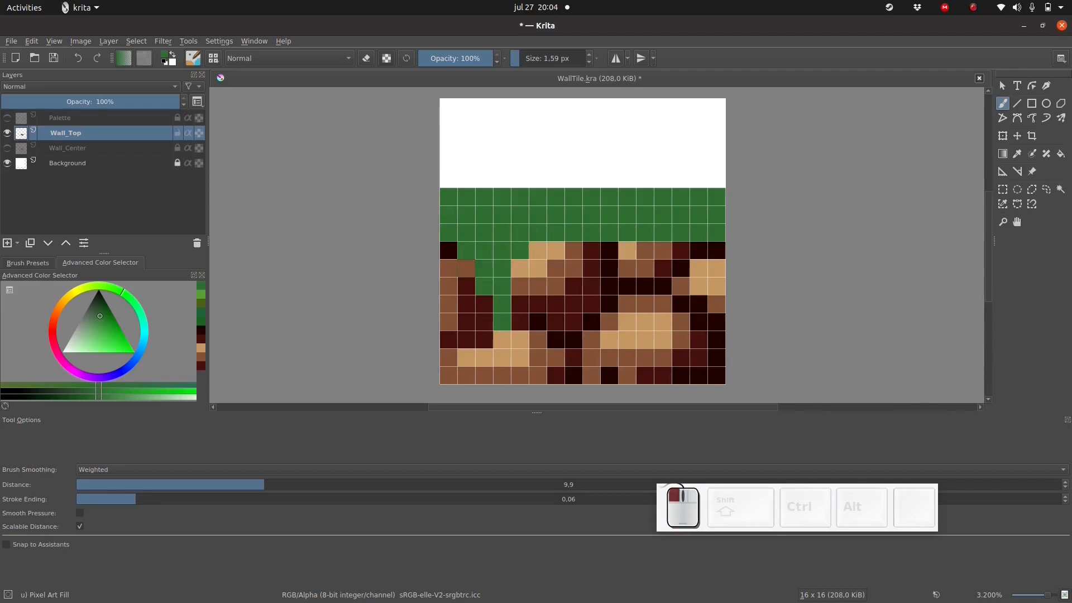
- Extend the green grass pixel by pixel into the gaps between the middle and right stones
click(627, 250)
drag(610, 251, 591, 250)
click(574, 269)
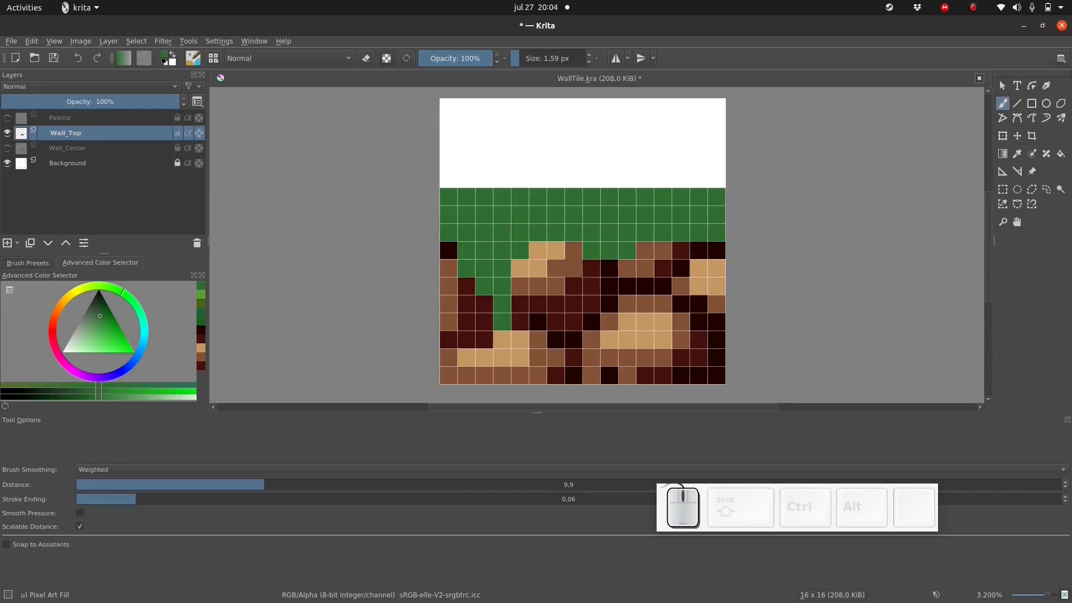
key(ctrl+z)
click(574, 251)
click(610, 269)
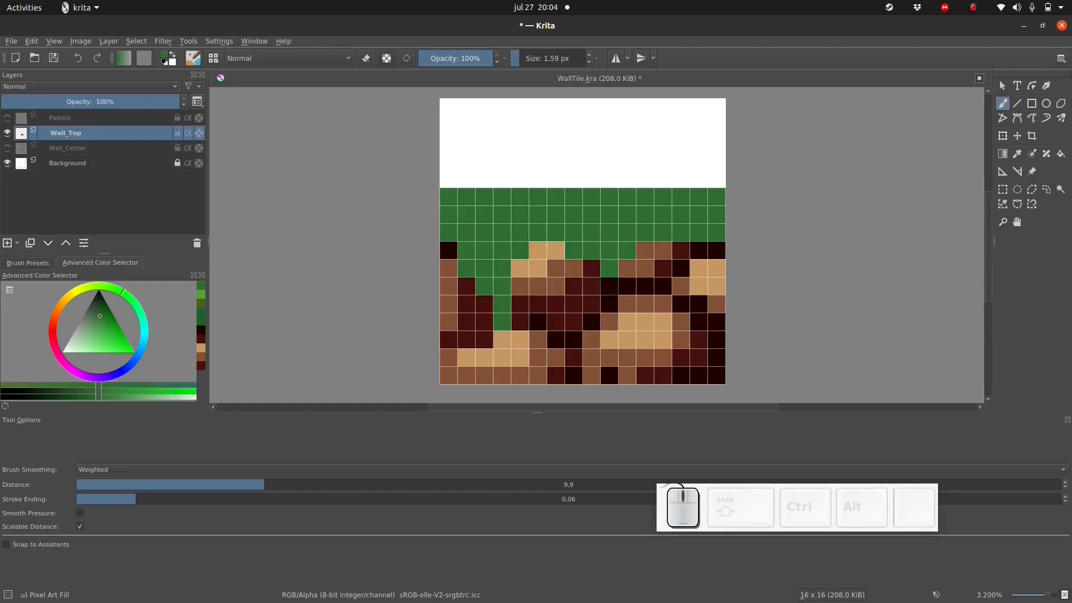
click(609, 286)
click(610, 305)
drag(717, 251, 700, 251)
- Show the Wall_Center layer and toggle Wall_Top's visibility to compare the two tiles
click(7, 147)
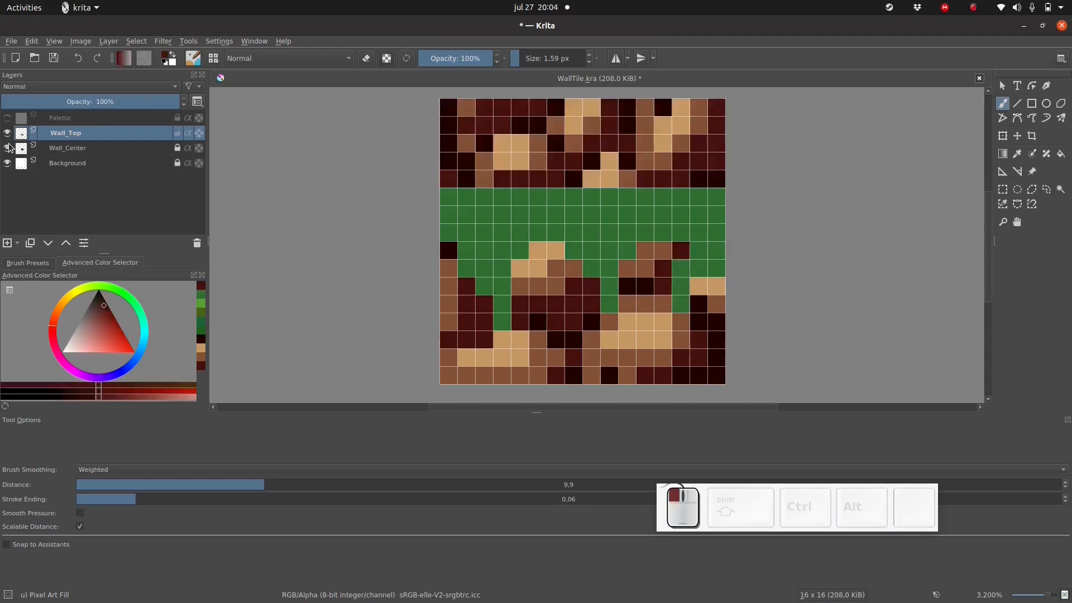
click(6, 133)
click(7, 133)
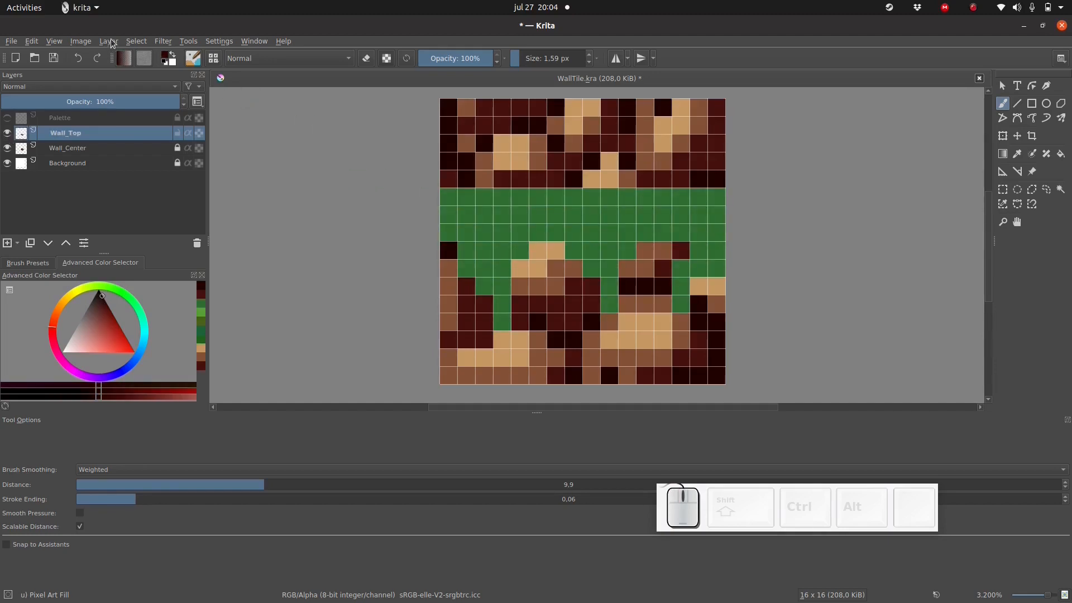
- Turn on Wrap Around Mode to show the tile repeating, and hide the Wall_Center layer
click(32, 41)
click(32, 41)
click(54, 41)
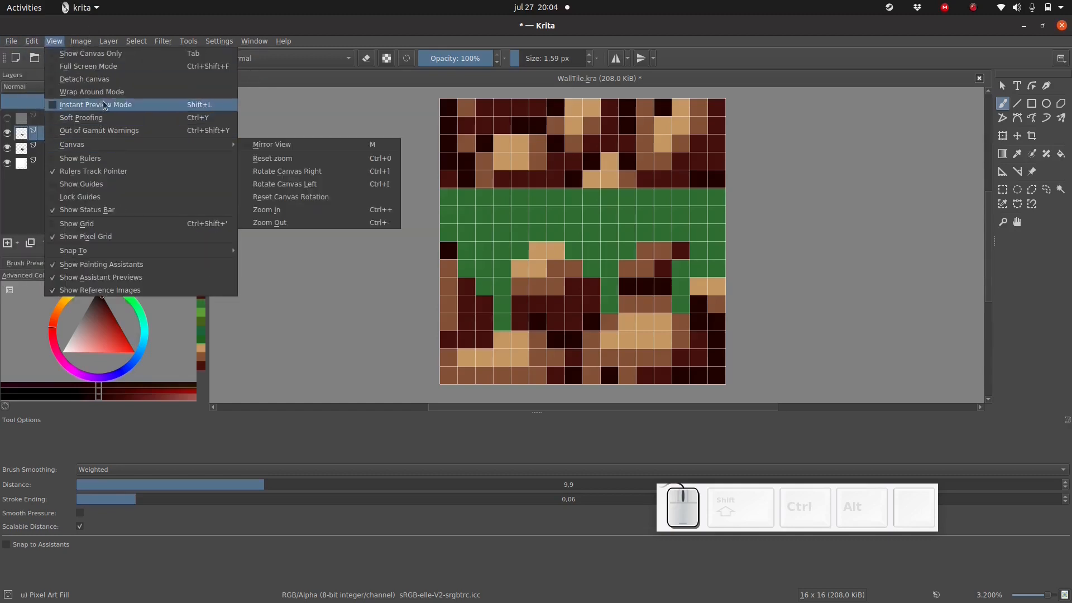
click(104, 92)
scroll(591, 193, down, 3)
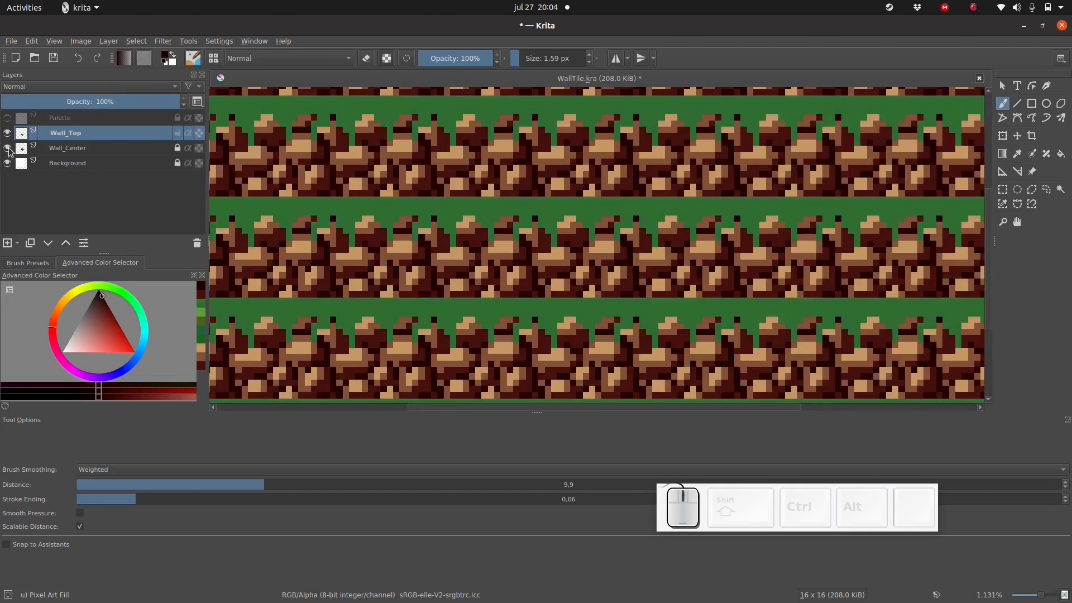
click(7, 149)
scroll(504, 256, up, 2)
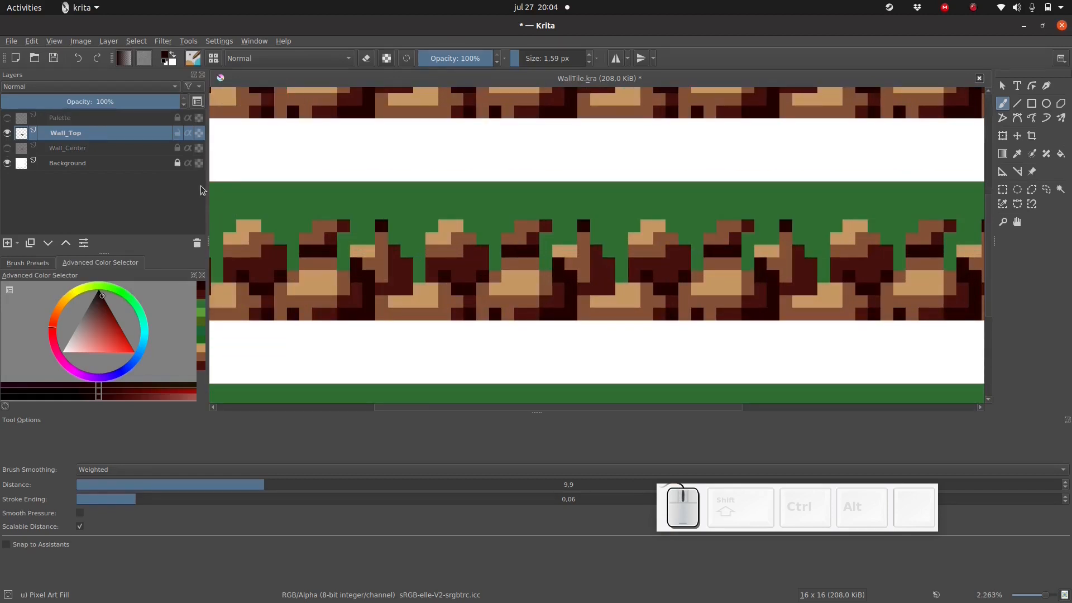
- Refine the stone outlines along the grass edge, trimming them with sampled green and adding a sampled brown pixel in the gap
ctrl+click(294, 252)
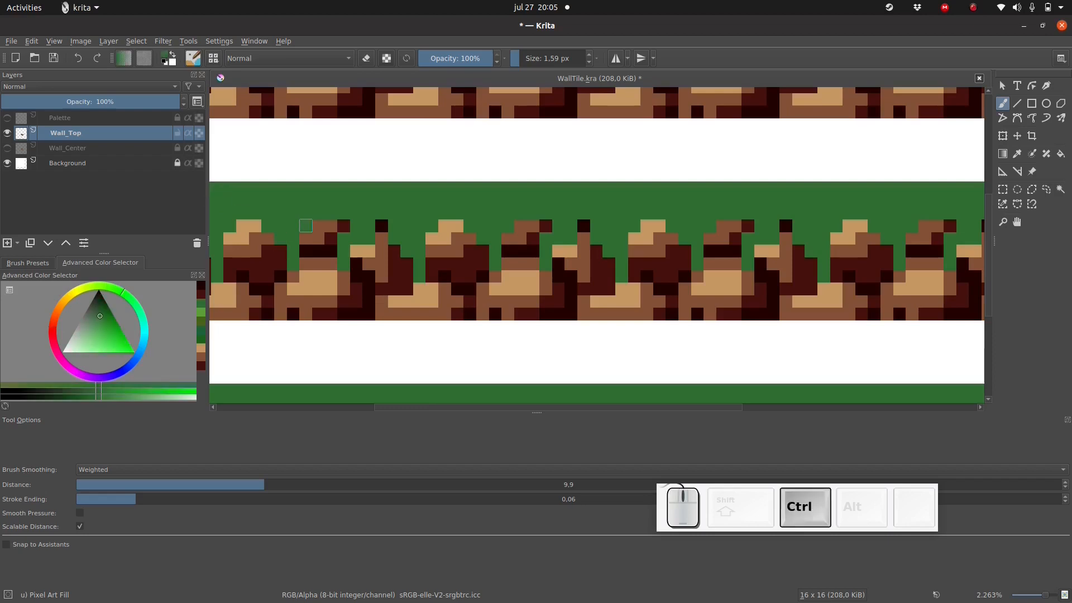
drag(306, 238, 305, 264)
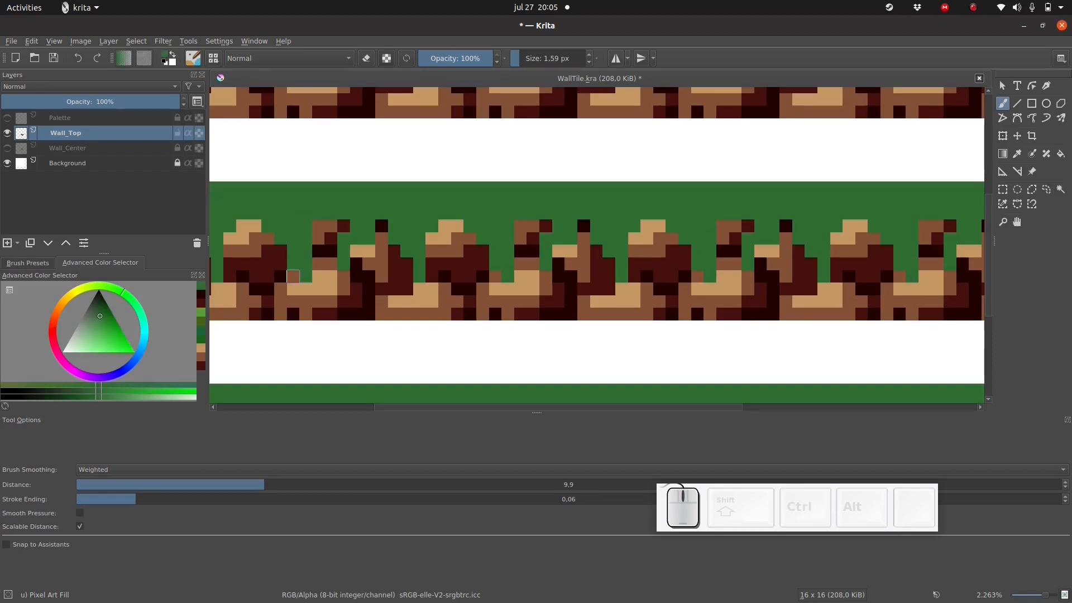
ctrl+click(293, 267)
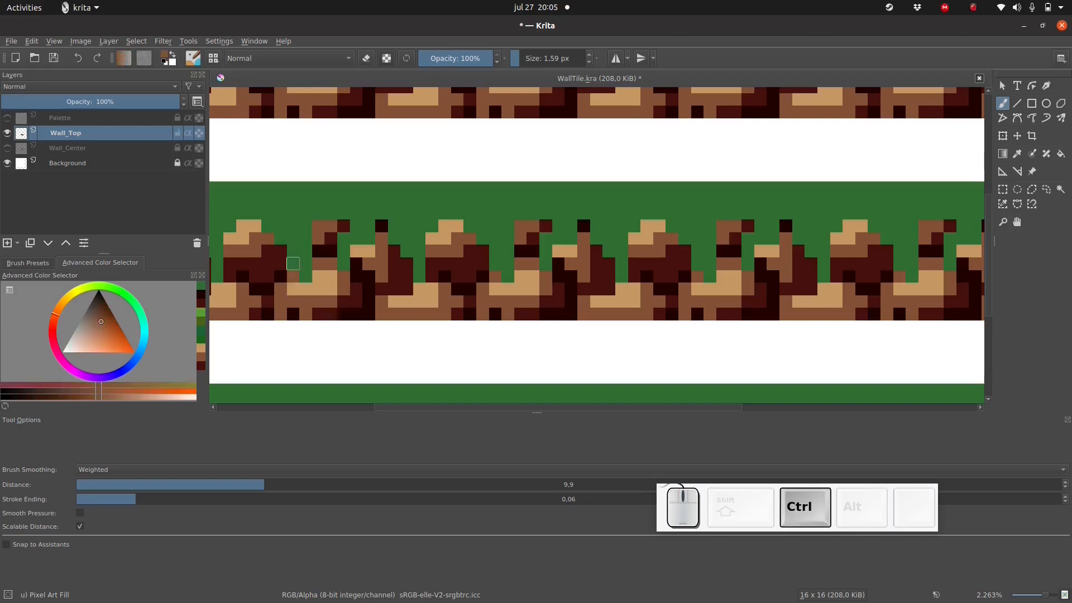
ctrl+click(293, 314)
click(293, 263)
ctrl+click(369, 238)
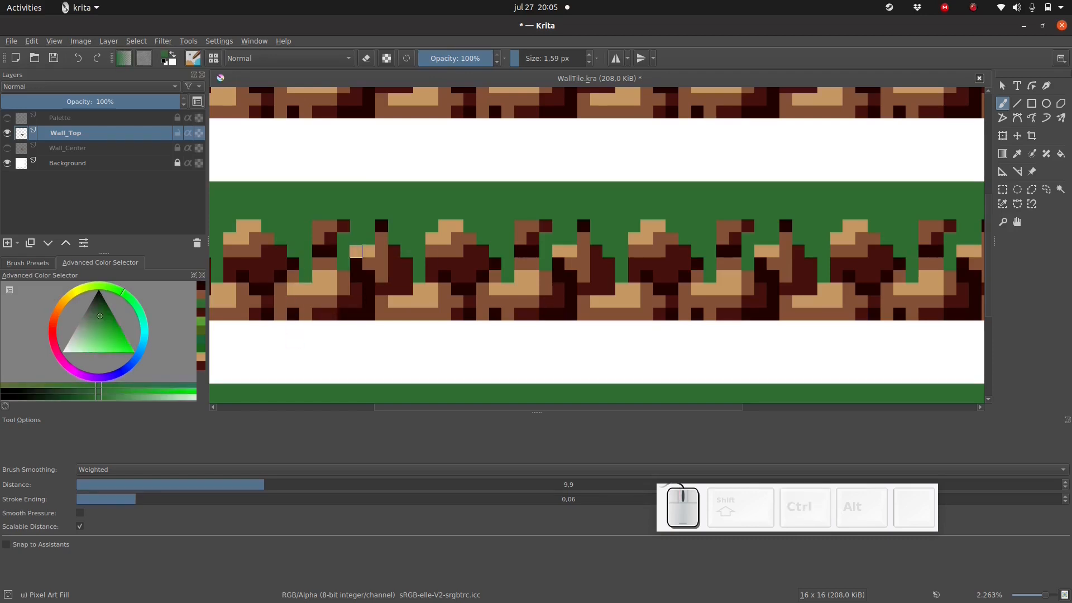
drag(356, 252, 356, 276)
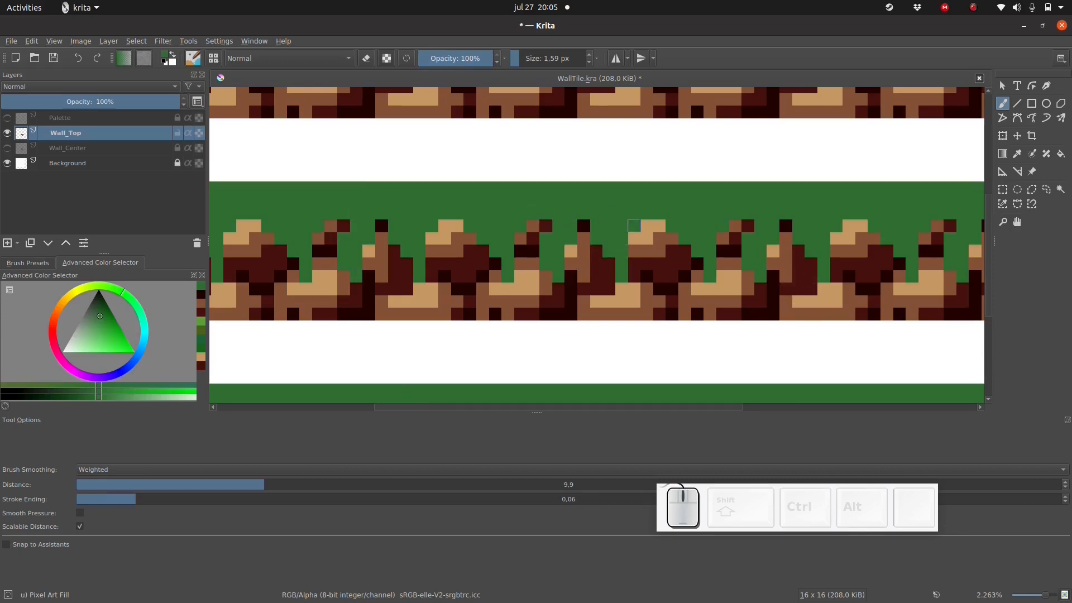
- Paint raised green blocks one pixel high and four pixels wide along the grass's flat top edge
scroll(620, 237, down, 2)
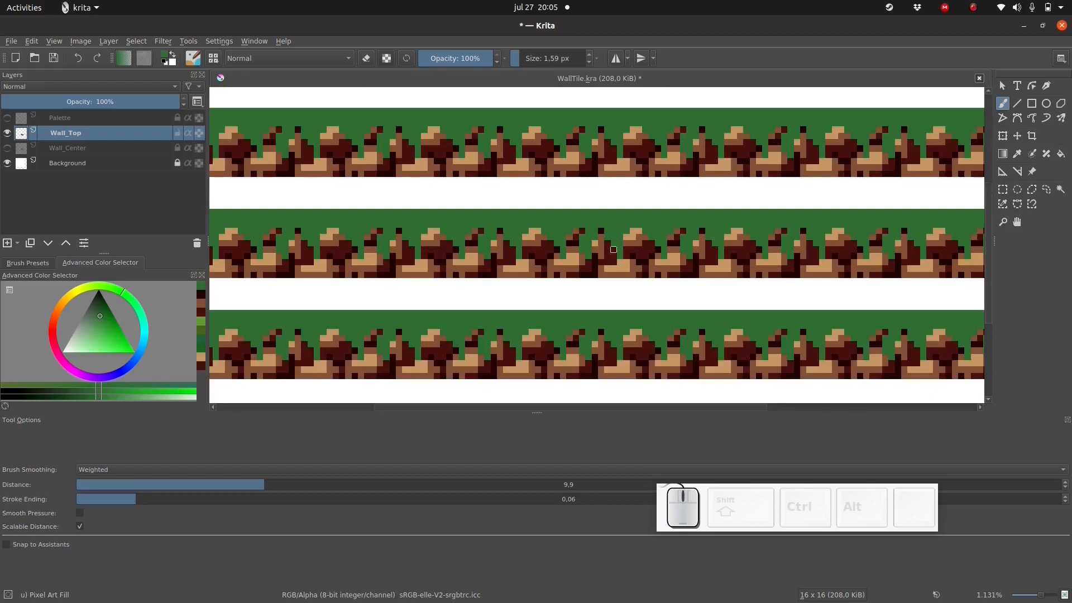
scroll(464, 208, up, 2)
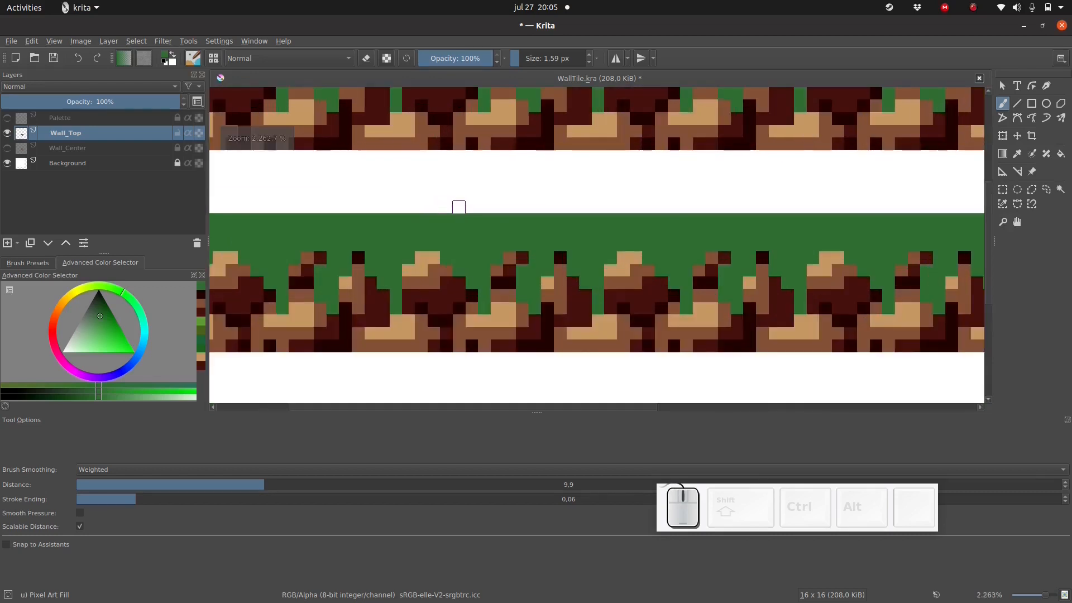
drag(460, 207, 586, 208)
scroll(560, 232, down, 3)
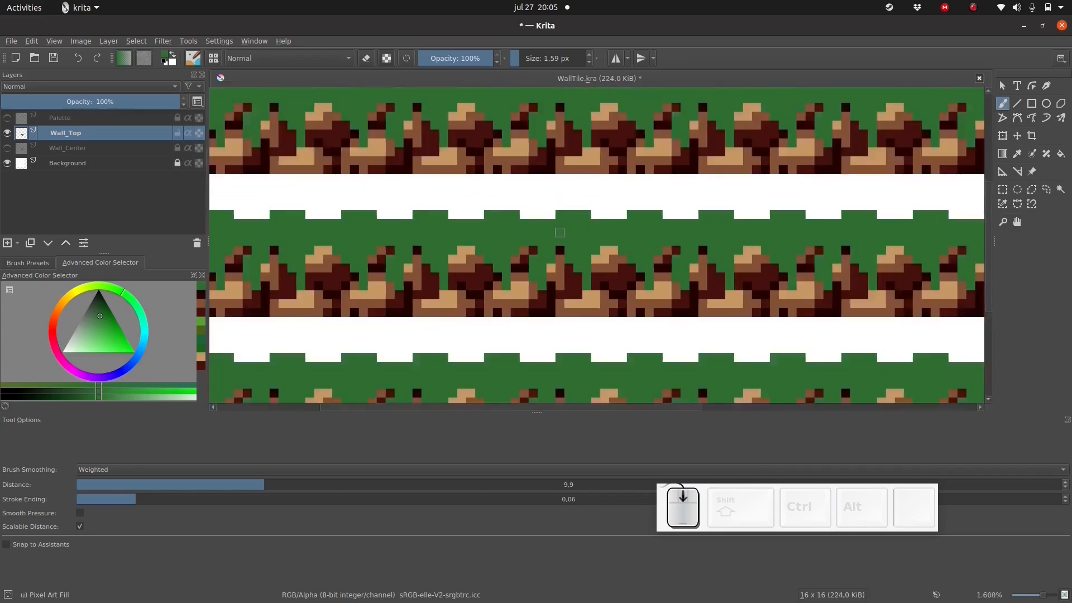
scroll(560, 233, up, 1)
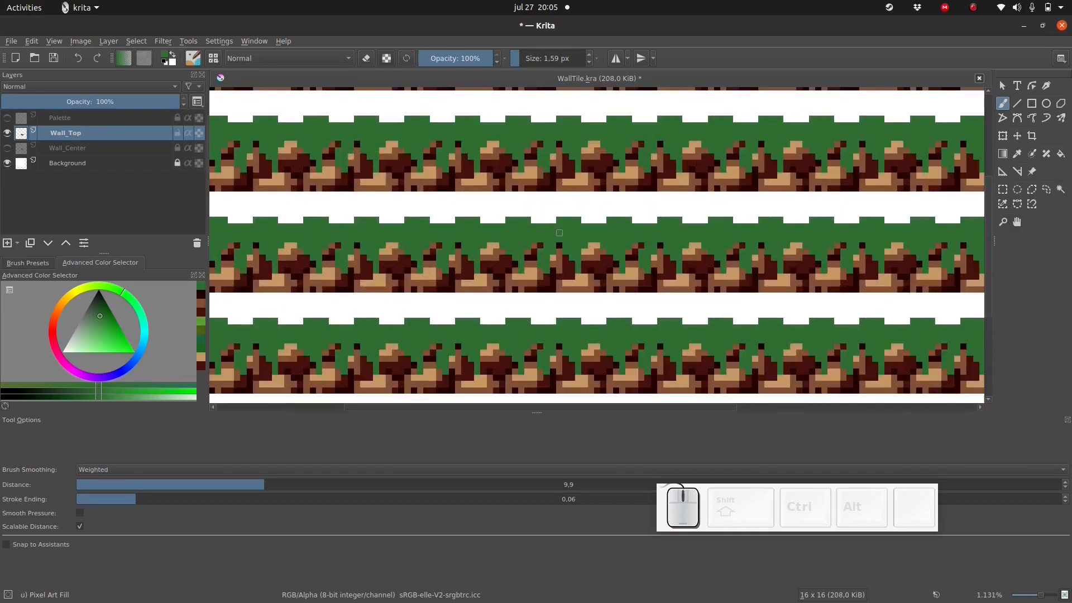
drag(566, 213, 579, 220)
click(585, 220)
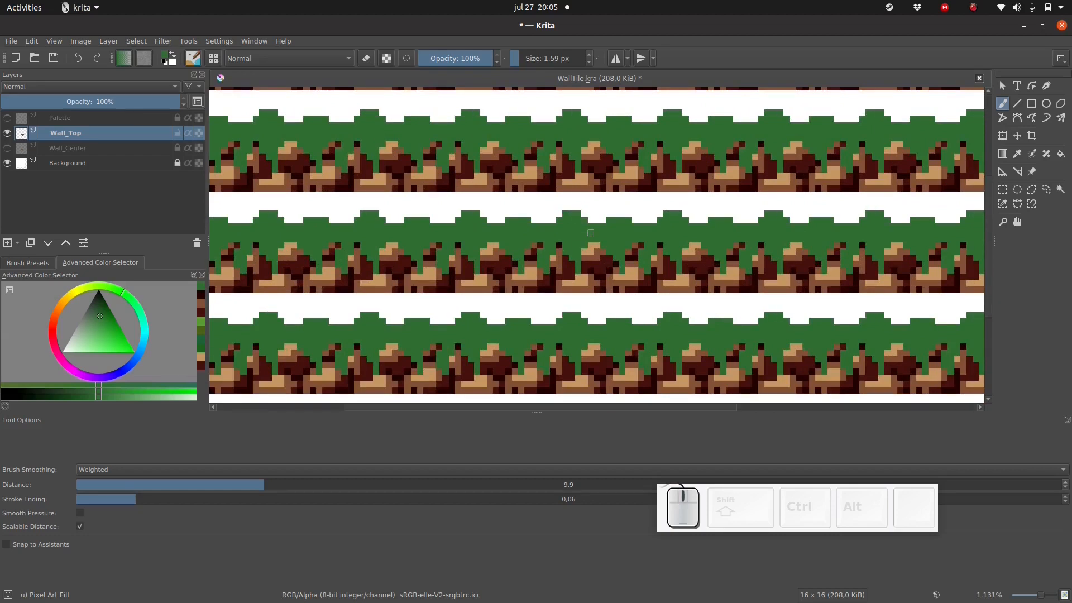
key(ctrl+e)
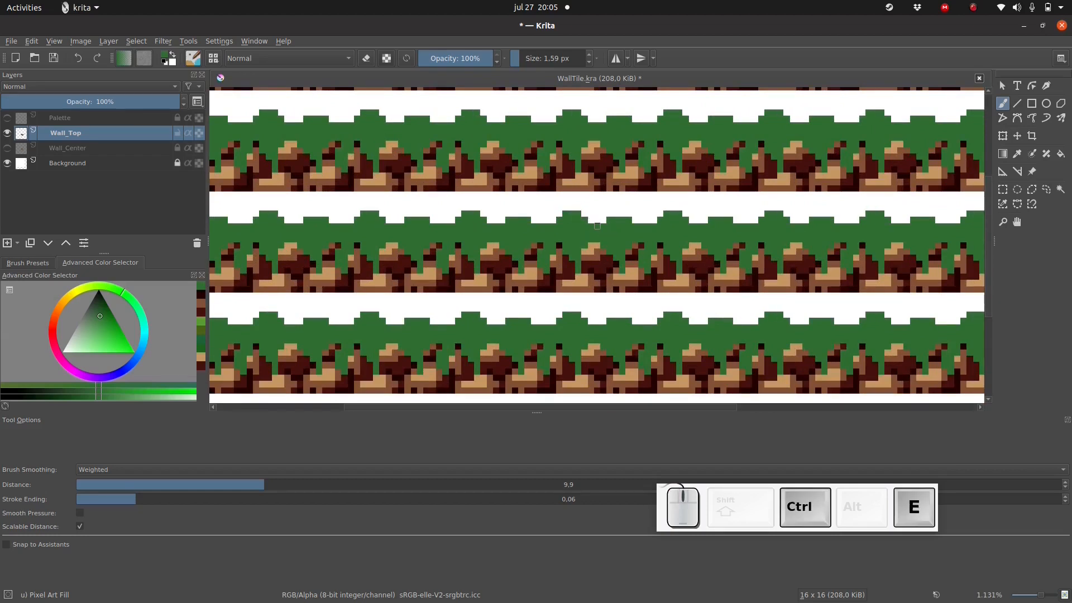
key(ctrl+z)
key(ctrl+z)
- Erase single pixels from the grass's top edge to break the blocks into uneven notches
key(e)
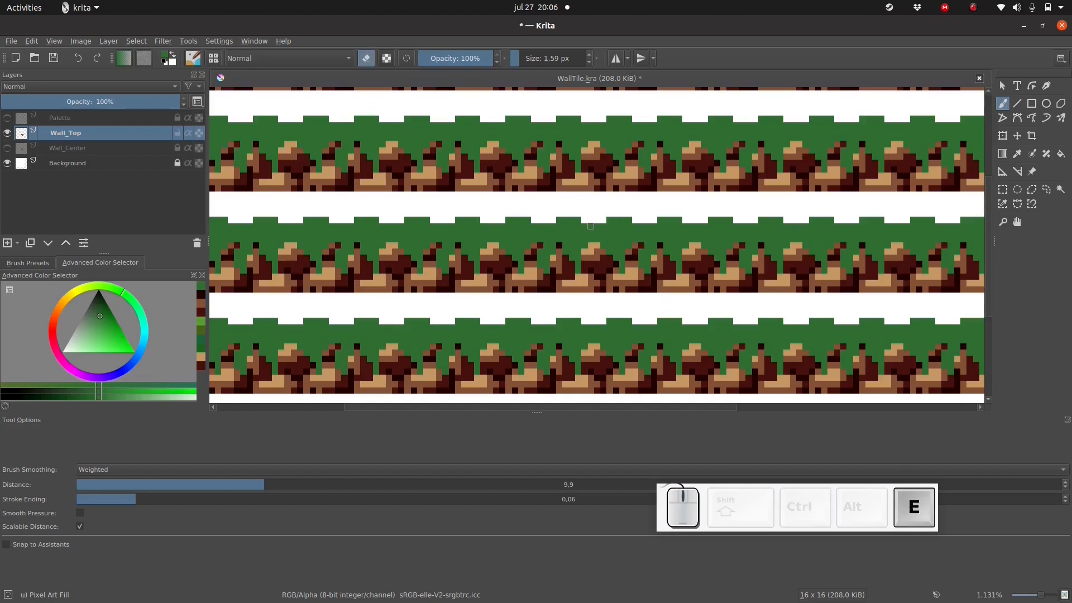
click(594, 226)
click(620, 222)
click(572, 220)
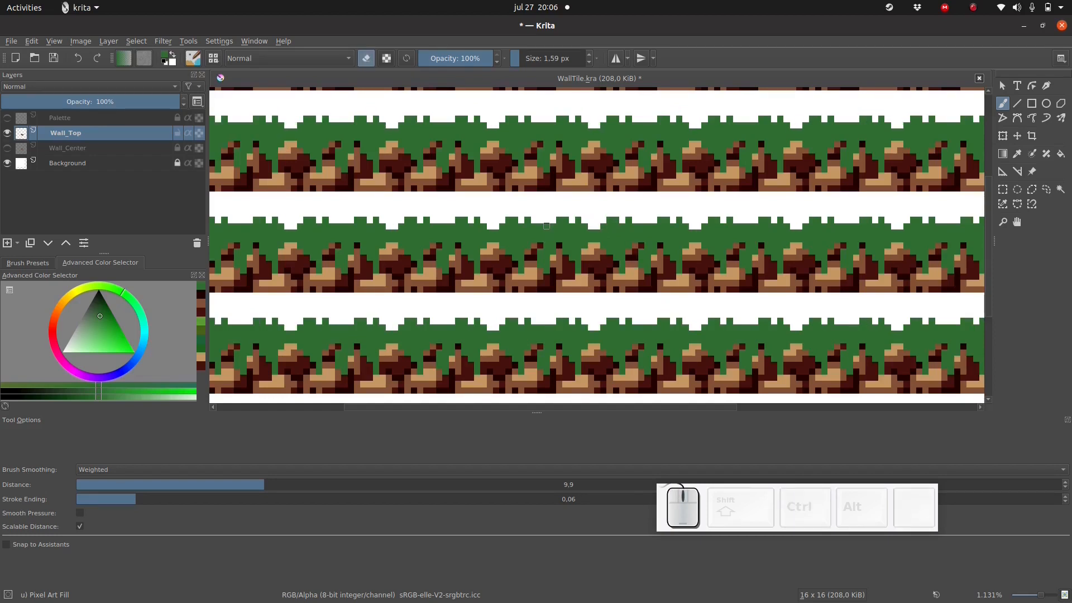
click(547, 221)
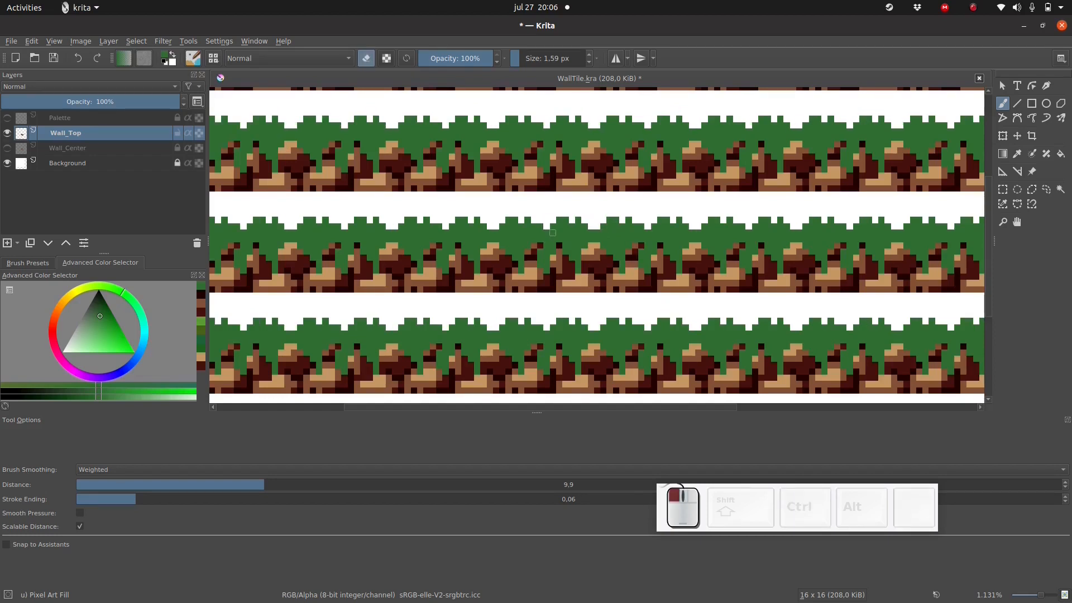
key(e)
click(585, 214)
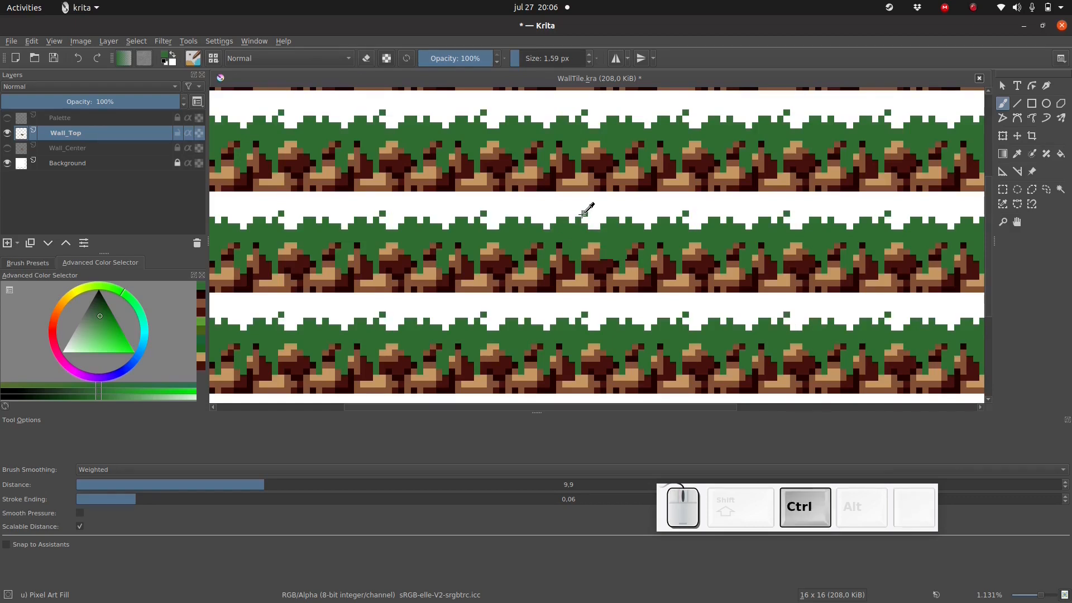
key(ctrl+z)
ctrl+click(587, 225)
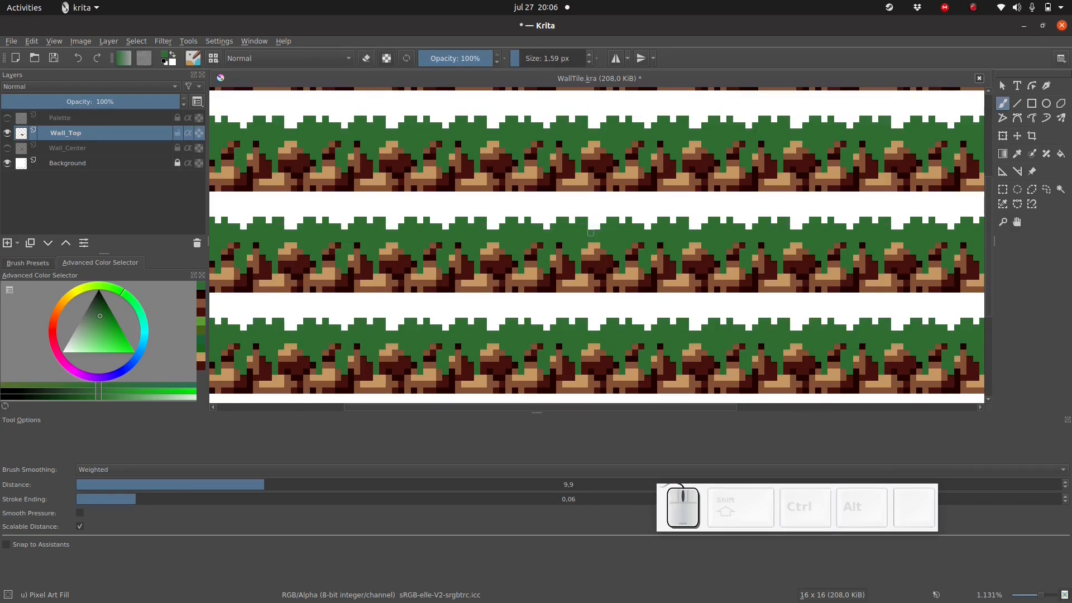
- Thin the raised green blocks into single-pixel grass tips by erasing pixels and repainting where needed
key(e)
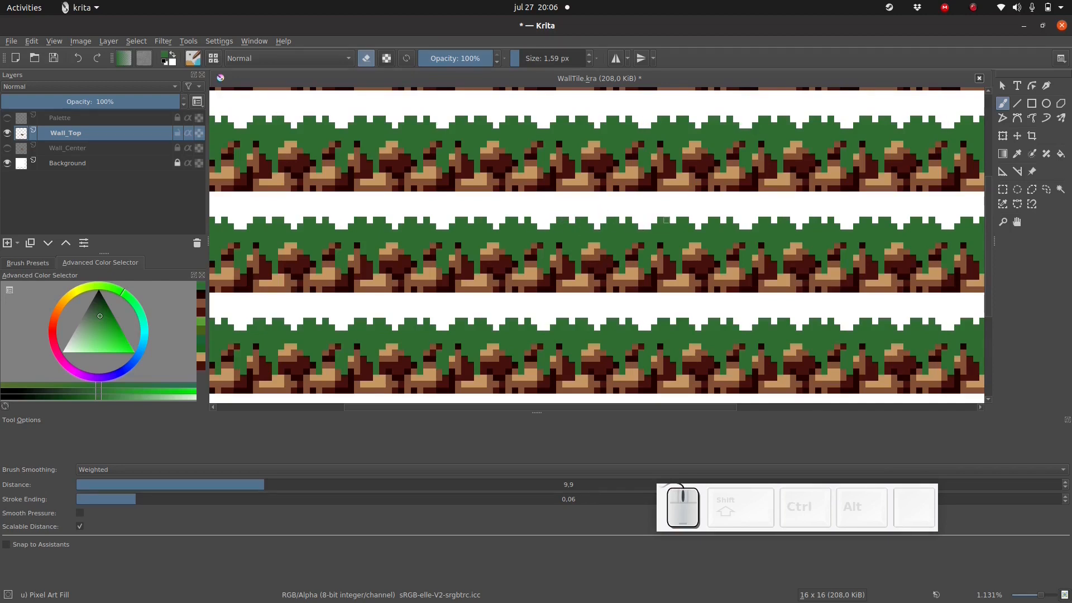
click(666, 221)
key(e)
click(603, 221)
key(e)
click(604, 221)
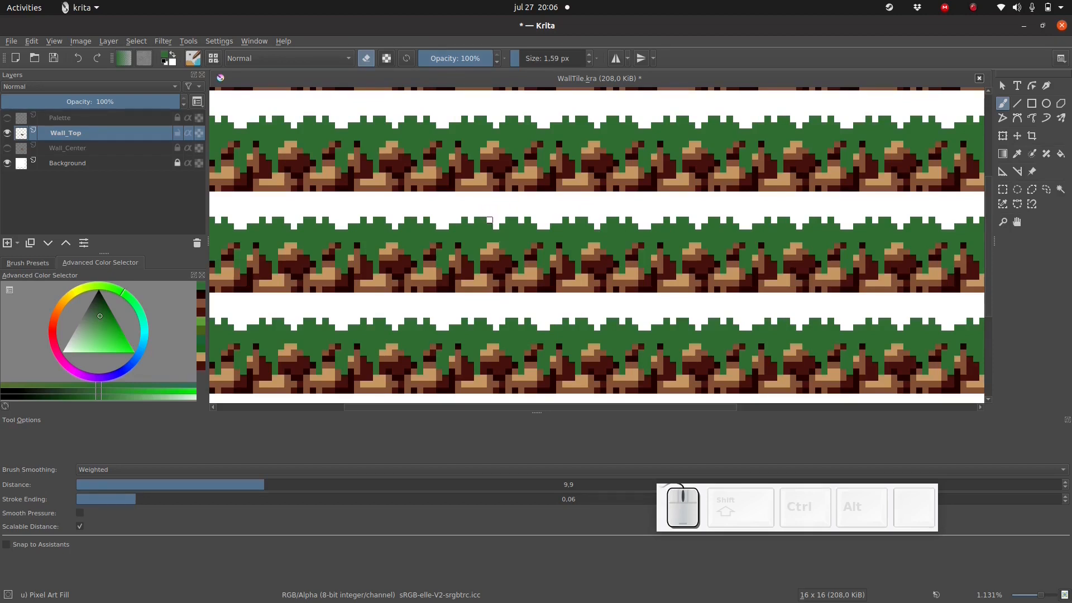
drag(490, 221, 477, 220)
click(515, 220)
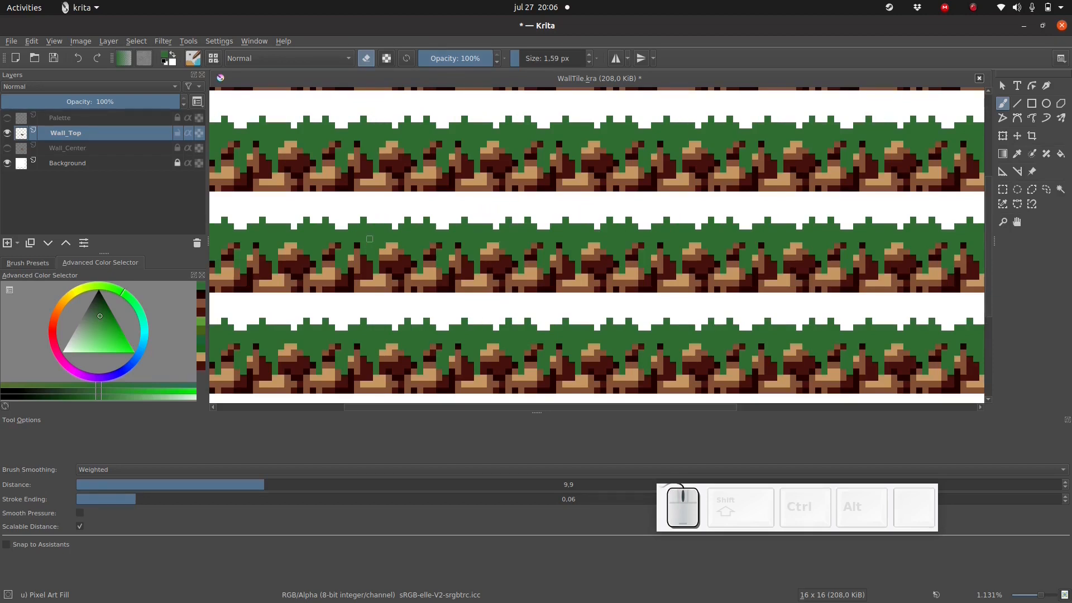
key(e)
click(483, 220)
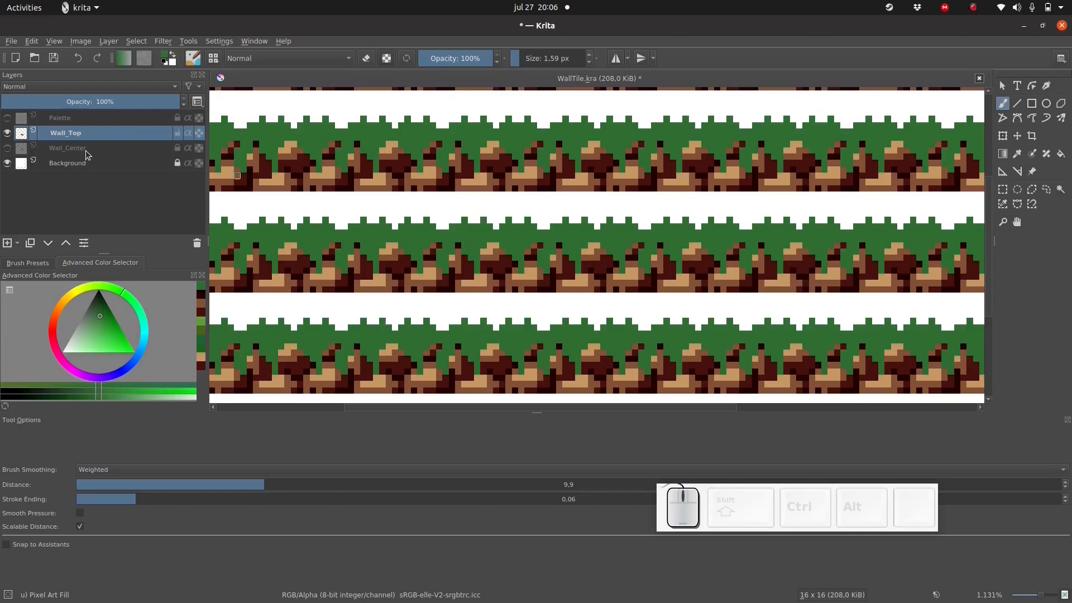
- Show and select the Palette layer, hide Wall_Top, and turn off Wrap Around Mode
click(7, 118)
click(7, 132)
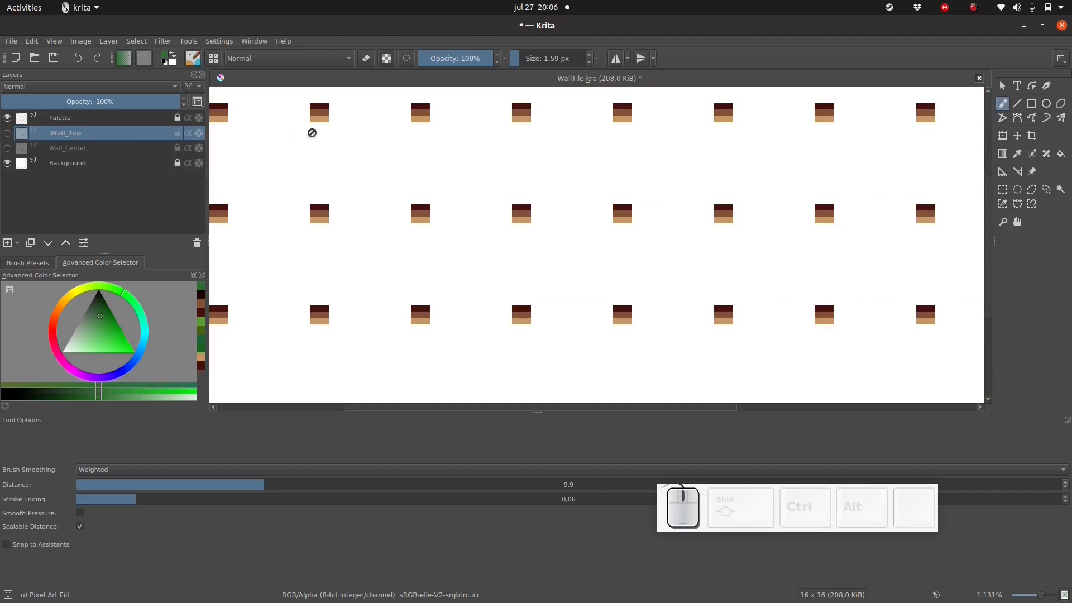
click(112, 119)
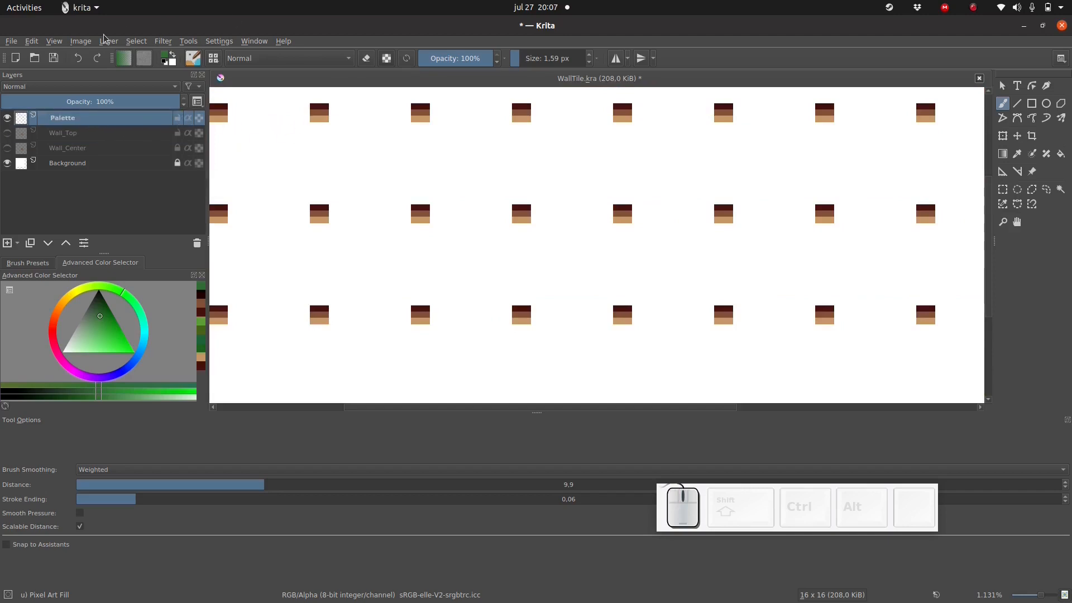
click(54, 41)
click(90, 93)
- Paint three rows of green swatches under the Palette's browns and darken the lowest row using Multiply blending
scroll(729, 239, up, 4)
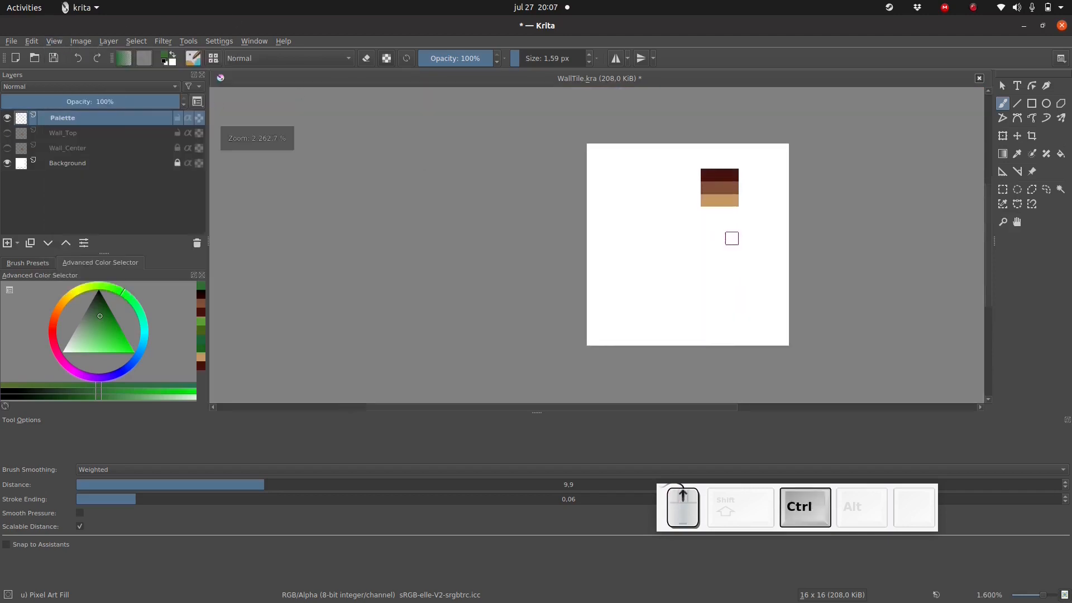
mouse_move(683, 188)
mouse_down()
mouse_move(734, 188)
mouse_move(683, 213)
mouse_move(683, 238)
mouse_move(733, 238)
mouse_up()
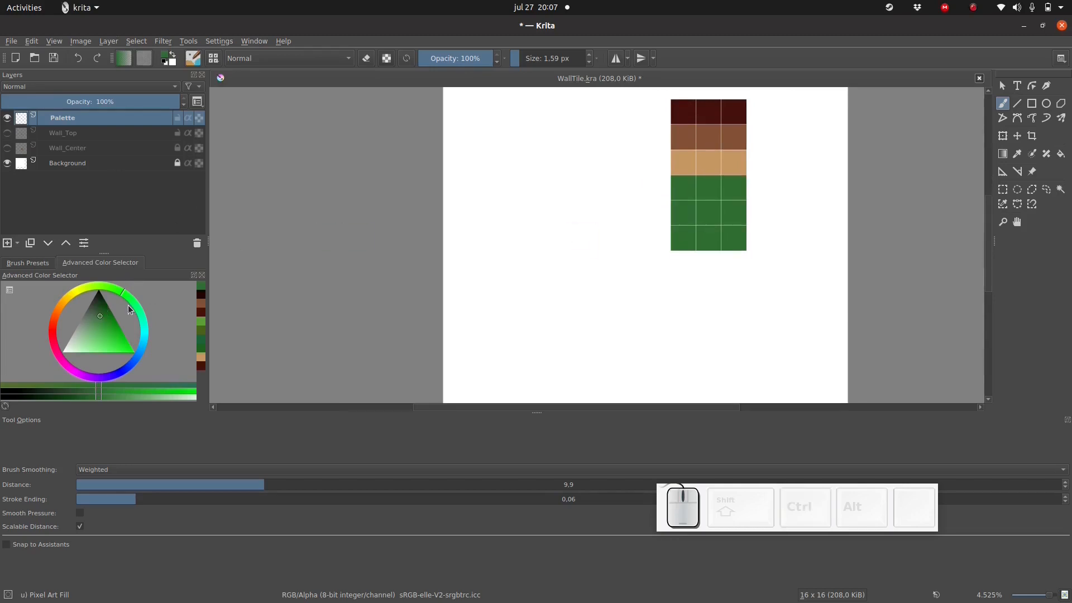
click(238, 59)
click(246, 139)
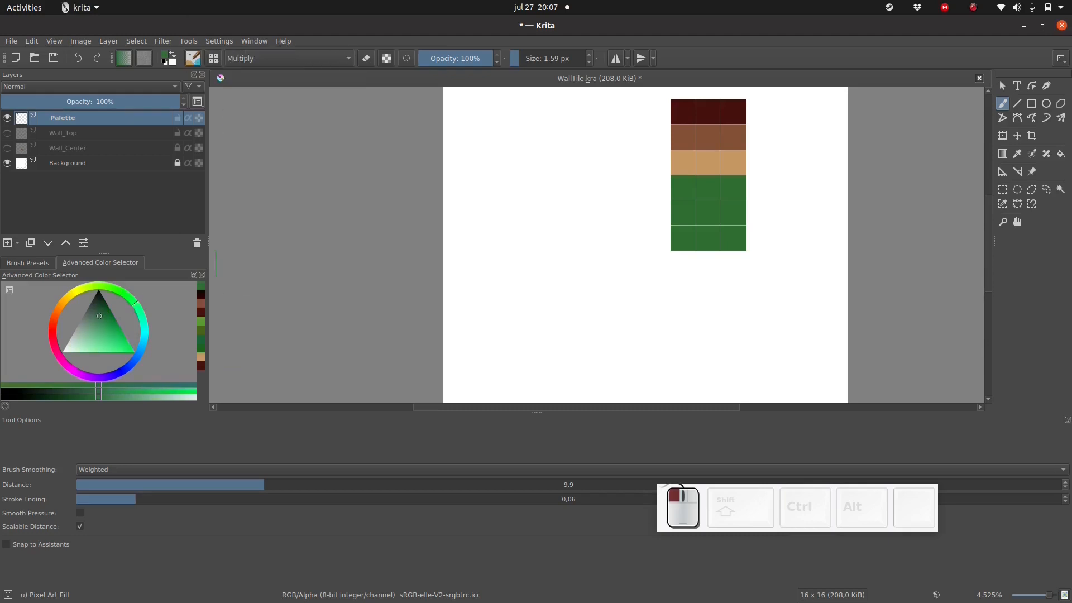
click(732, 238)
- Shift the sampled middle green's hue toward yellow and lighten the uppermost green swatch row using Screen blending
ctrl+click(707, 210)
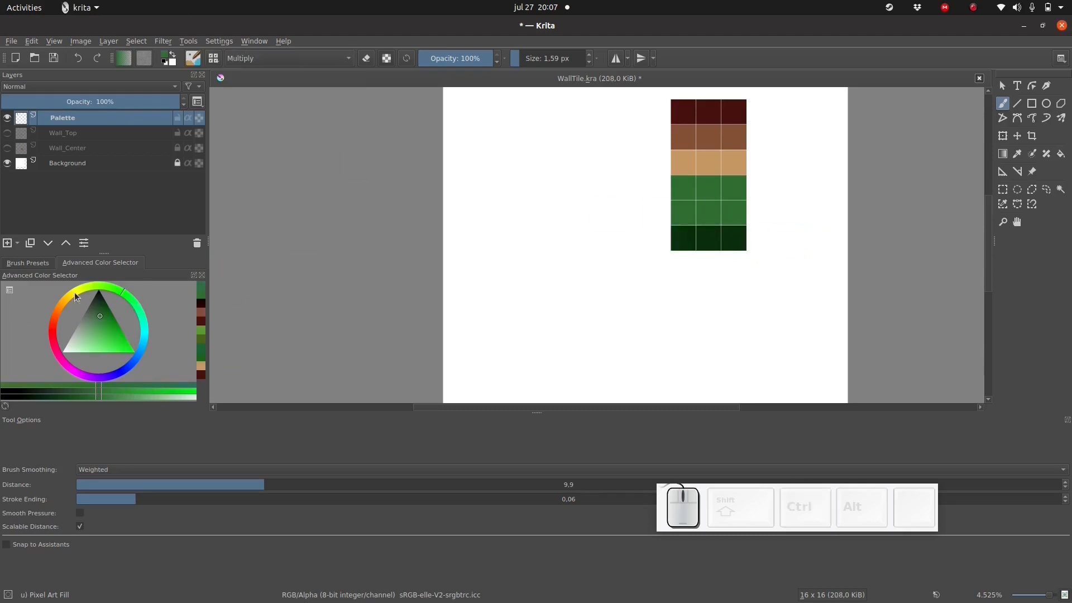
click(103, 285)
click(244, 63)
click(257, 166)
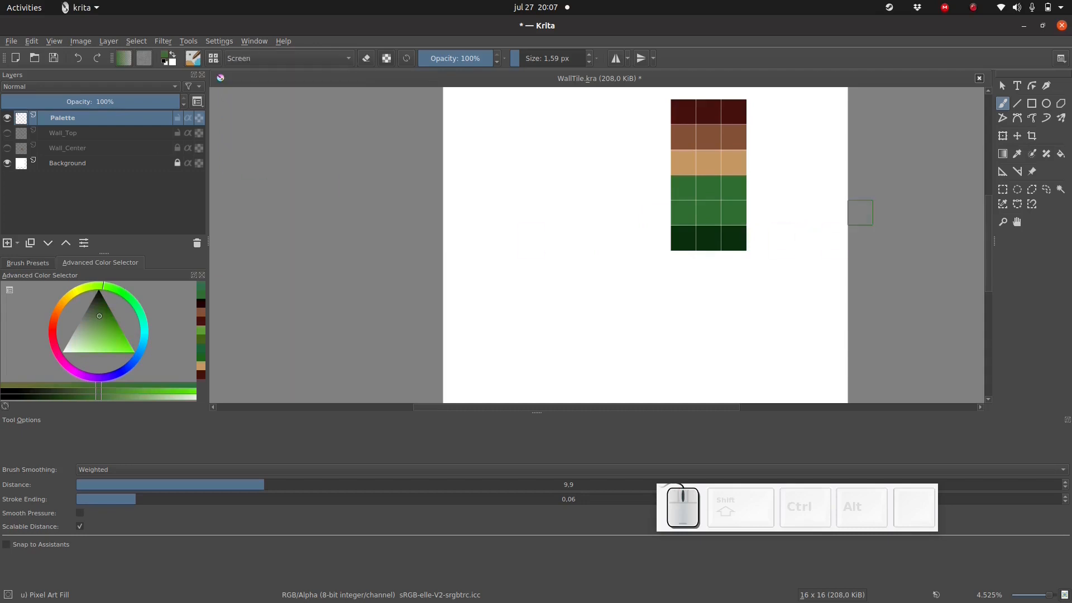
drag(682, 188, 733, 188)
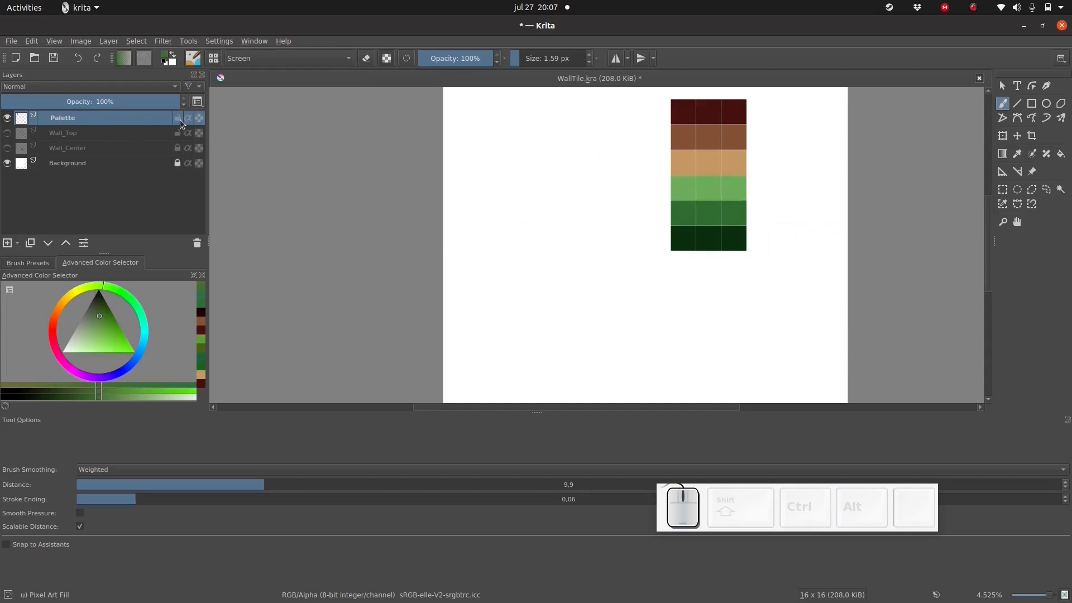
- Lock and hide the Palette layer, then make Wall_Top the visible, active layer
ctrl+click(705, 186)
click(27, 264)
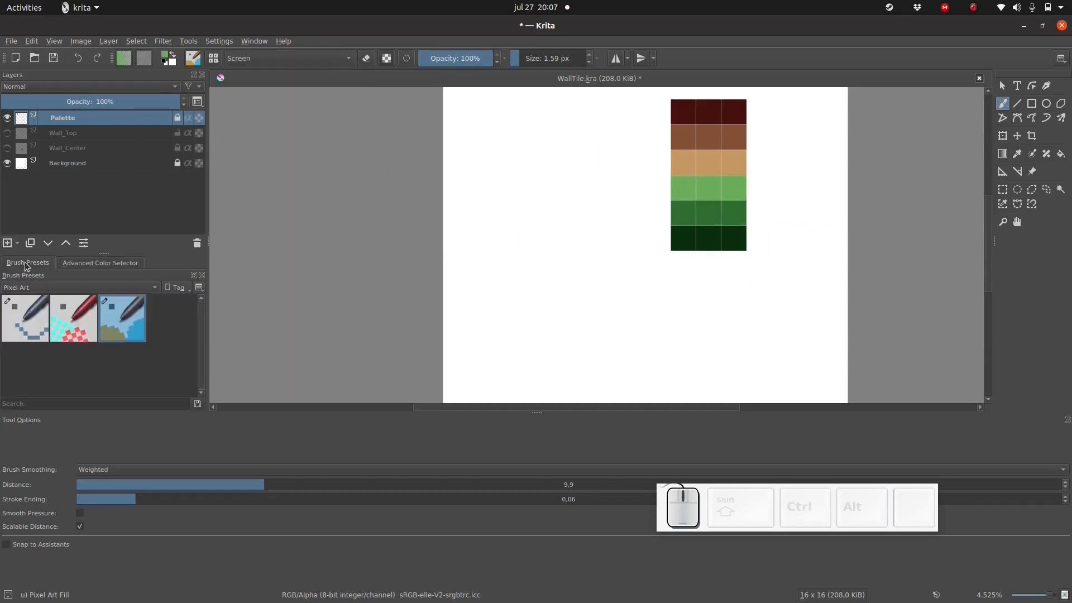
click(7, 118)
click(7, 133)
ctrl+click(481, 215)
click(66, 133)
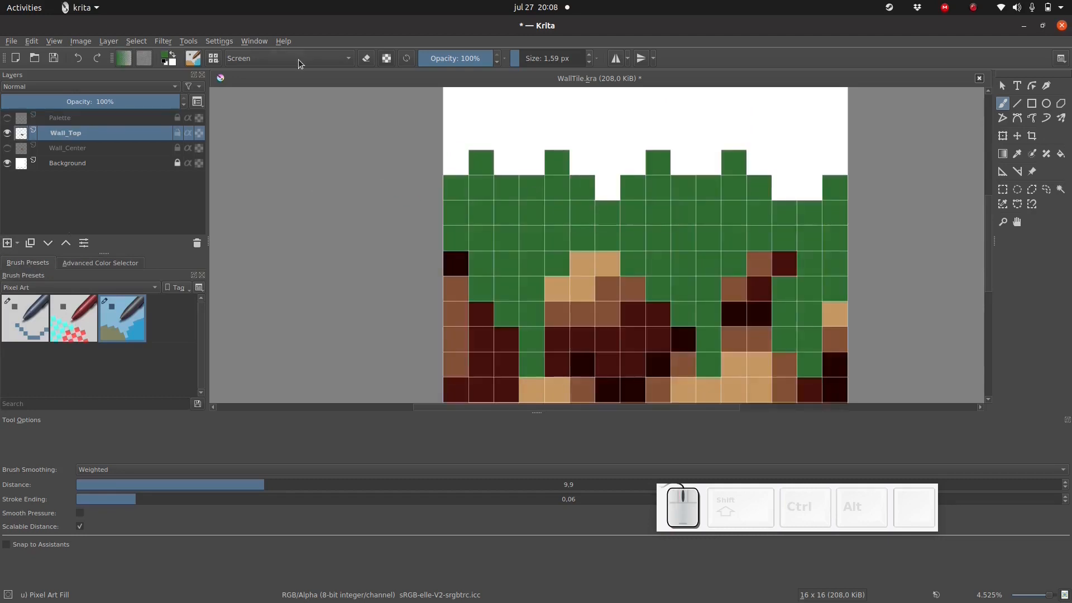
- Return the brush blending mode to Normal and sample the light green from the briefly shown Palette layer
click(299, 60)
click(296, 144)
drag(456, 212, 531, 213)
click(7, 117)
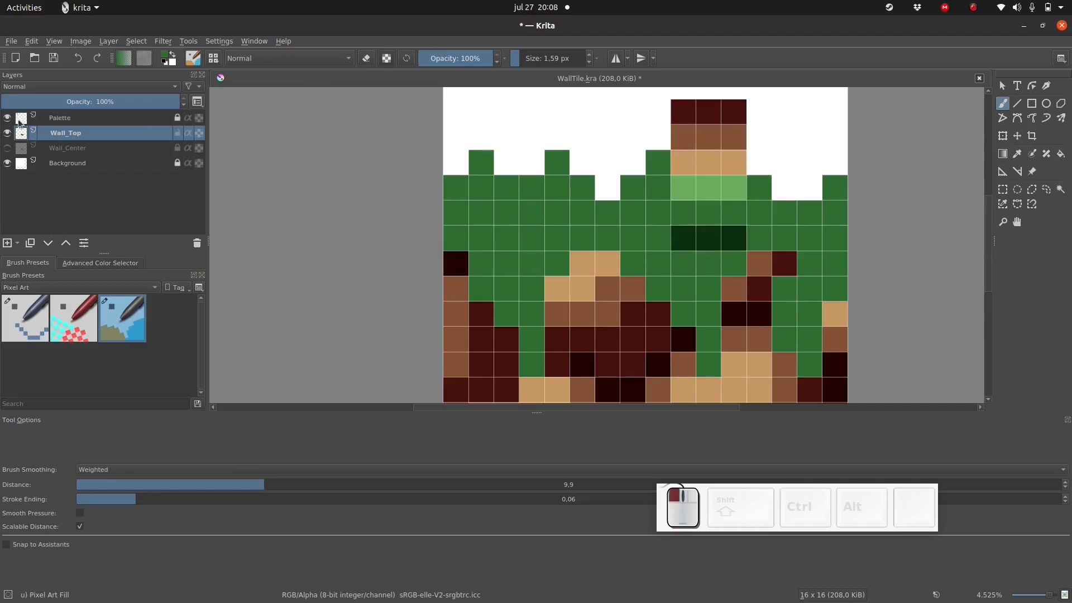
ctrl+click(715, 191)
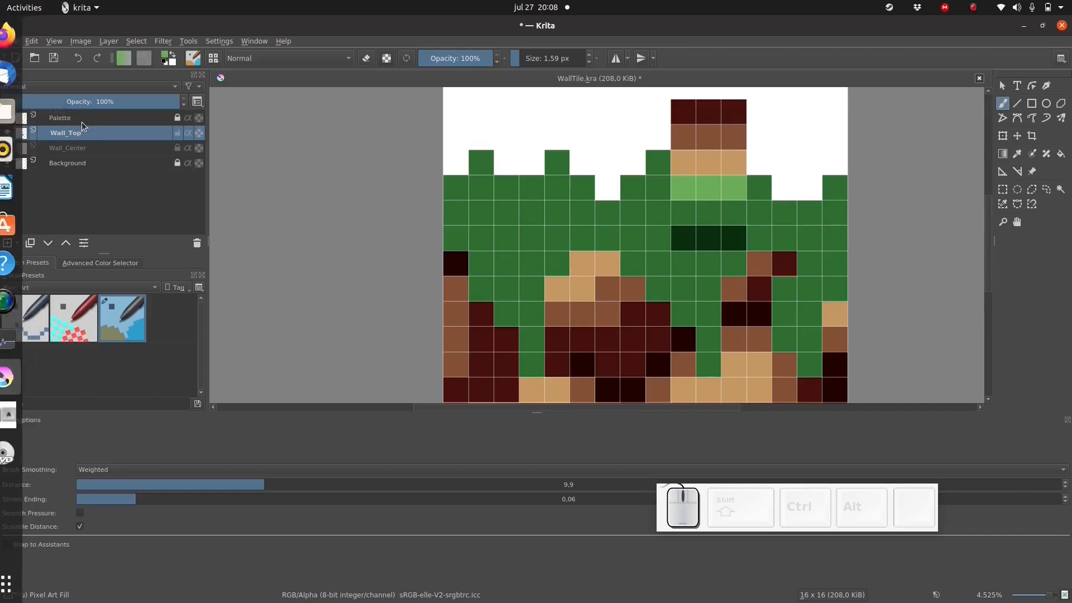
click(8, 118)
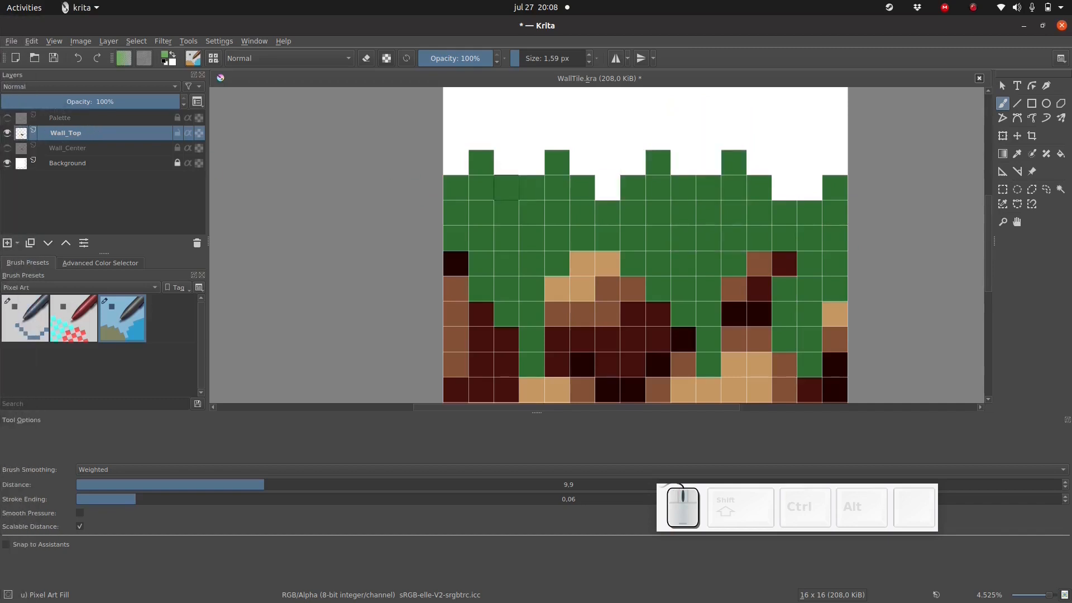
- Paint light green highlights across the grass below its tips on Wall_Top, dipping one row lower in places
click(456, 188)
drag(481, 213, 582, 213)
drag(659, 212, 734, 212)
drag(684, 187, 659, 188)
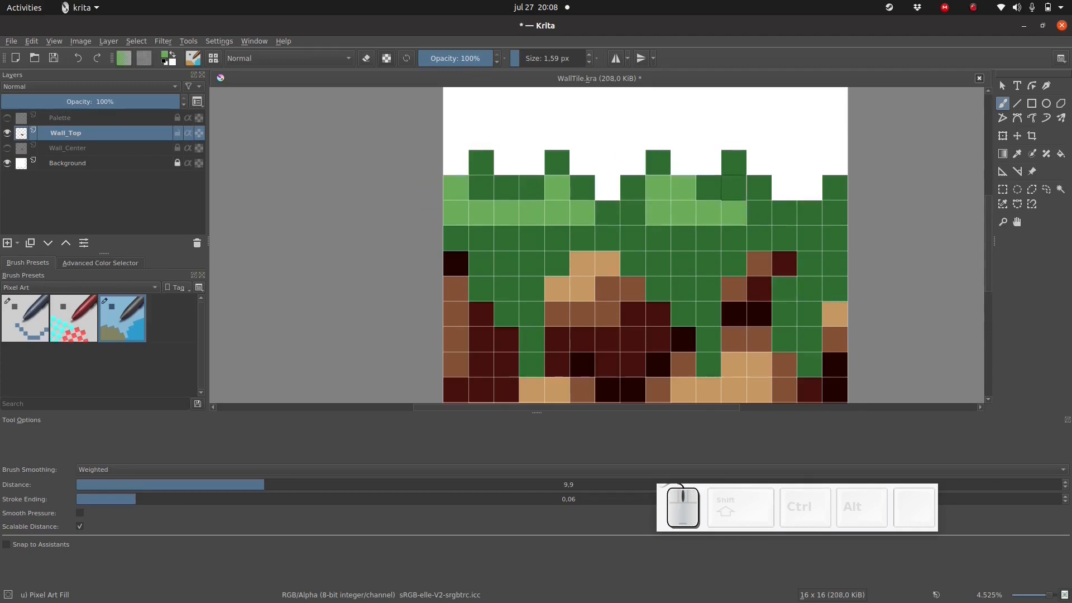
click(734, 187)
mouse_move(760, 238)
mouse_down()
mouse_move(810, 238)
mouse_move(835, 212)
mouse_move(835, 238)
mouse_up()
drag(507, 238, 531, 238)
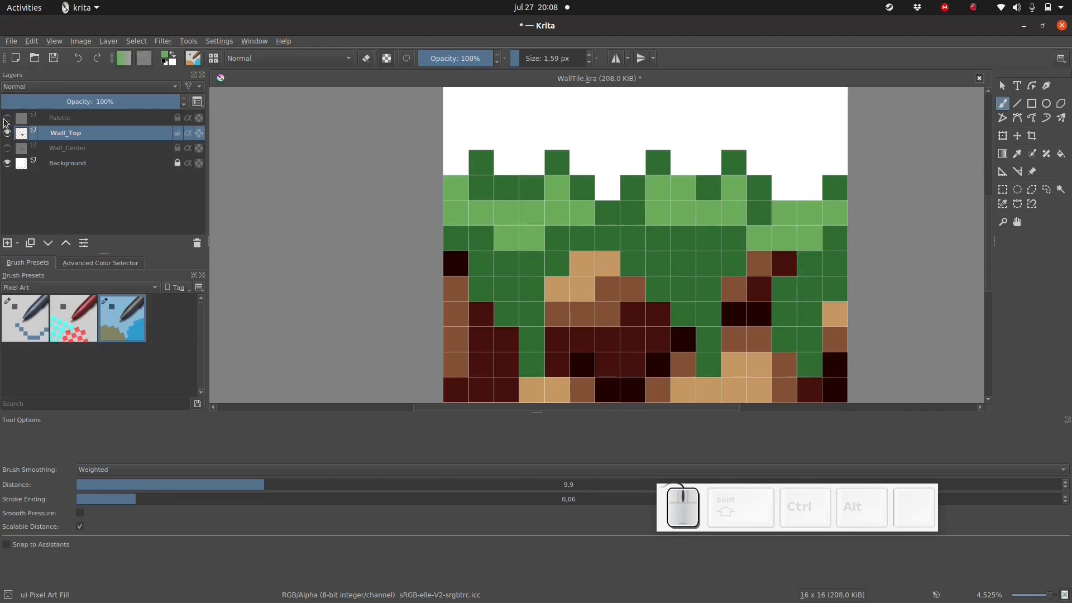
- Sample the dark green from the Palette layer, hide that layer and make Wall_Top active again
click(7, 118)
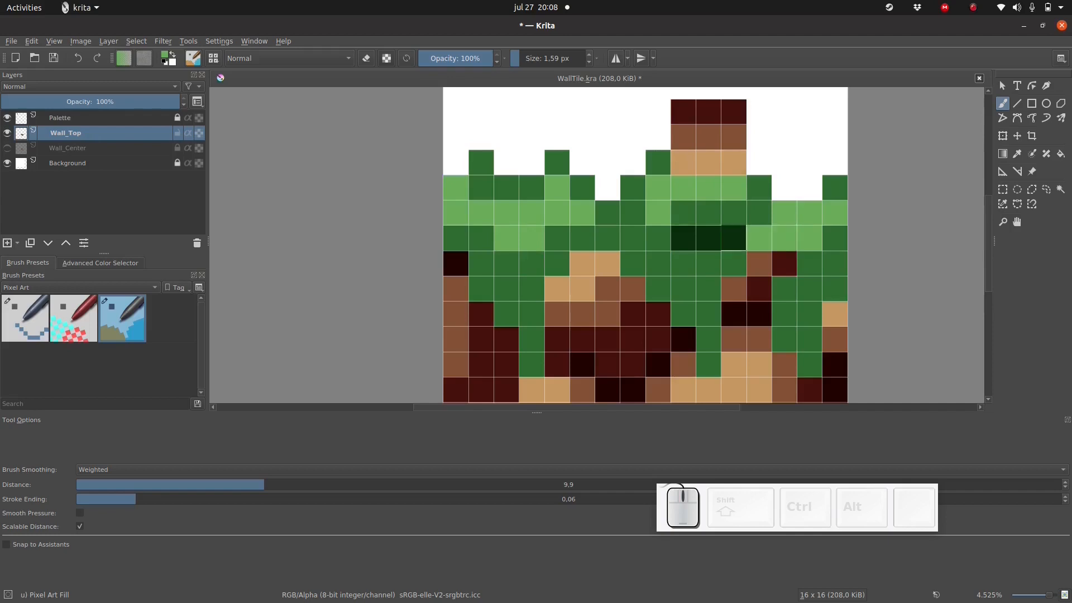
ctrl+click(726, 233)
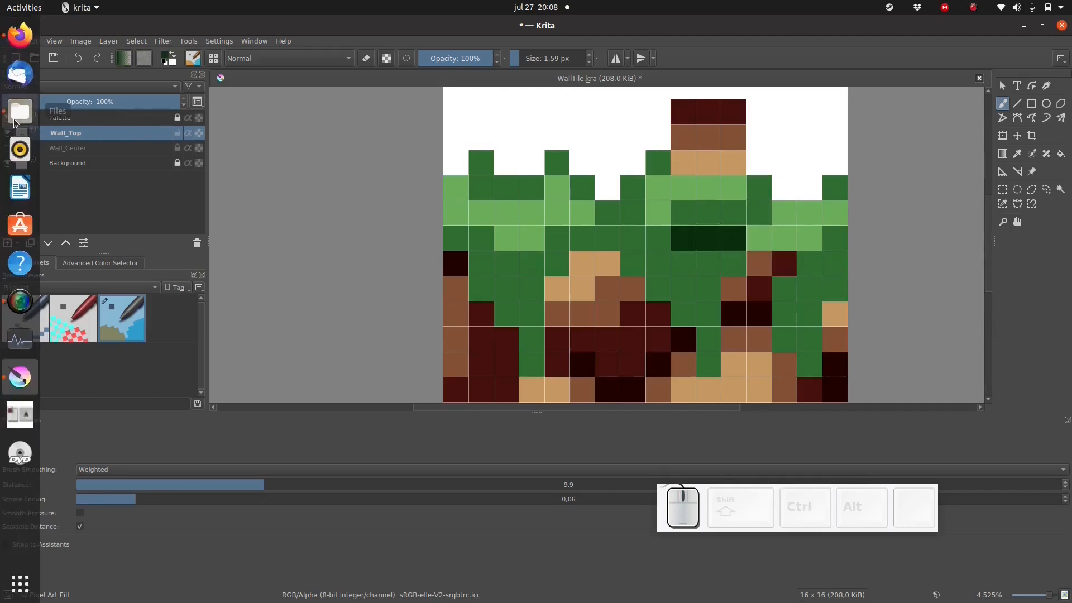
click(32, 122)
click(6, 118)
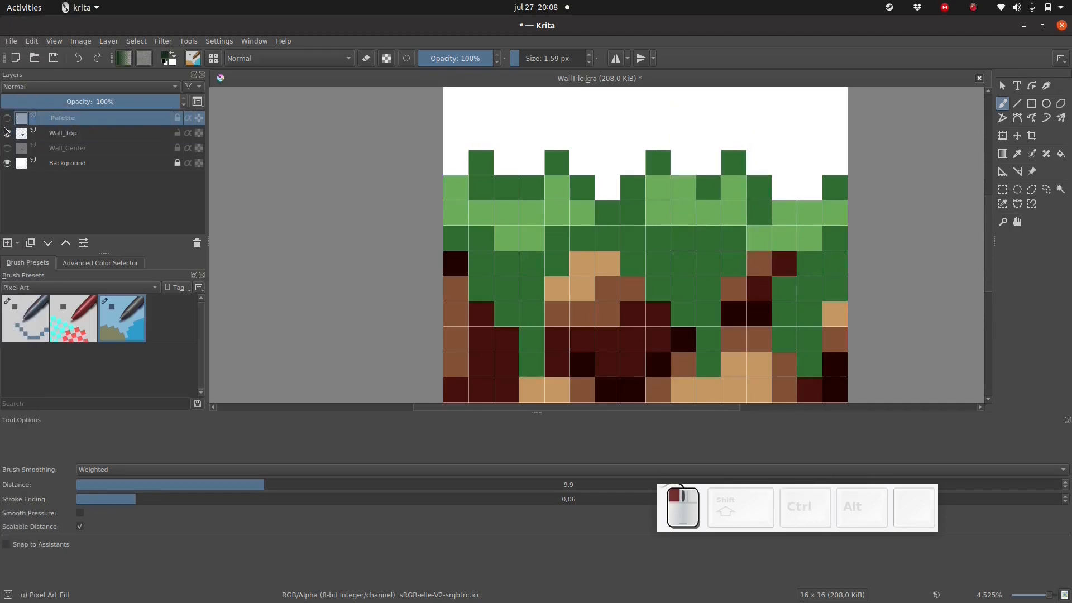
click(62, 133)
- Paint dark green shadow pixels in the grass along the top and left edges of the middle and right stones
click(531, 288)
click(531, 313)
click(557, 264)
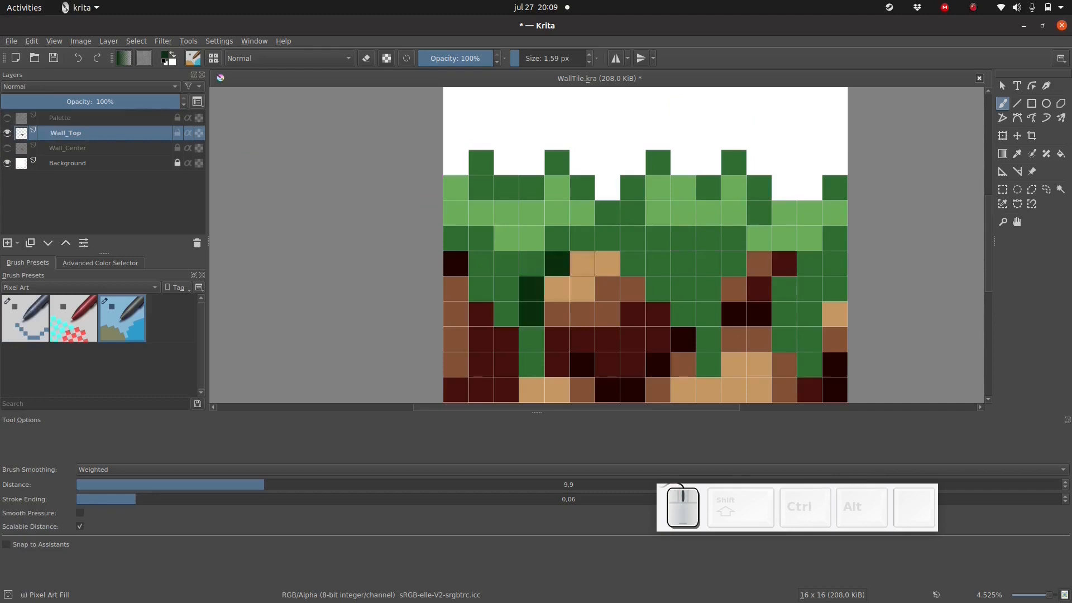
drag(581, 239, 607, 239)
mouse_move(709, 339)
mouse_down()
mouse_move(709, 288)
mouse_move(709, 301)
mouse_up()
click(735, 264)
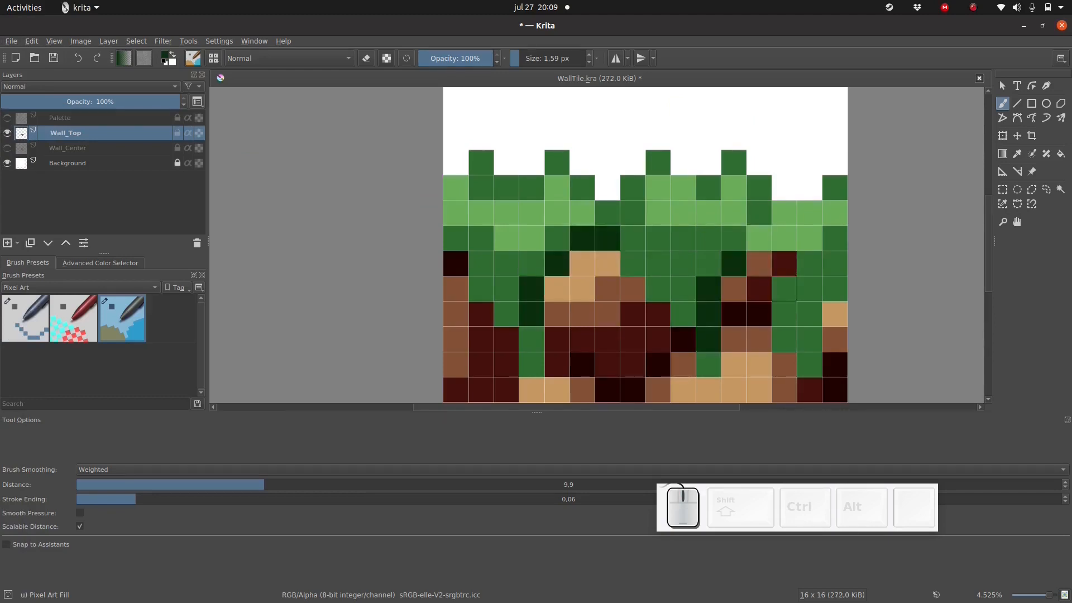
- Extend the dark green shadows downward beside the left and middle hanging grass blades on Wall_Top
drag(557, 364, 557, 289)
click(557, 389)
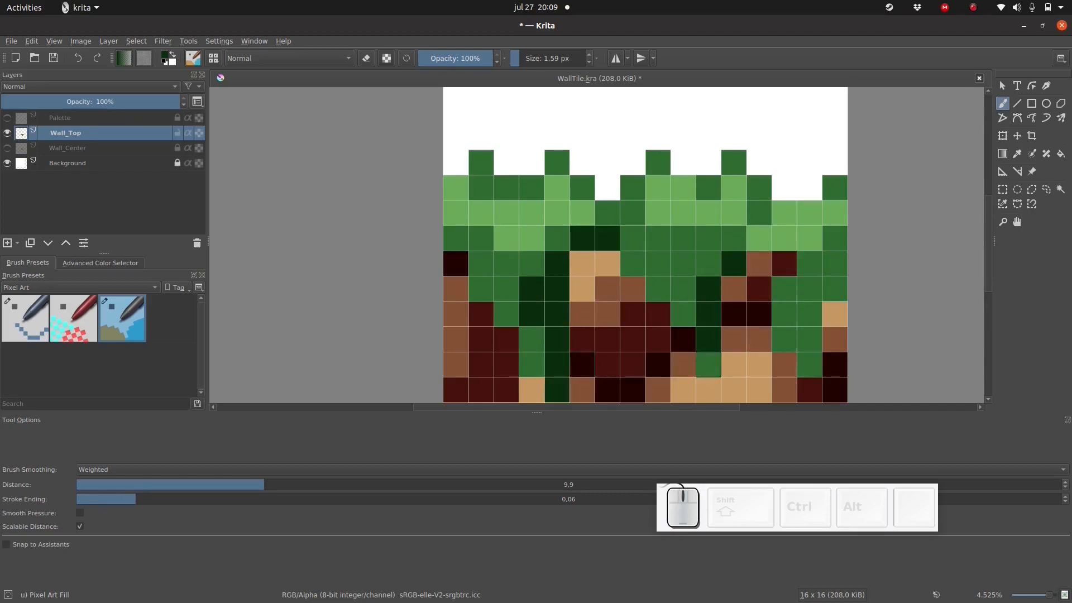
click(709, 364)
click(709, 390)
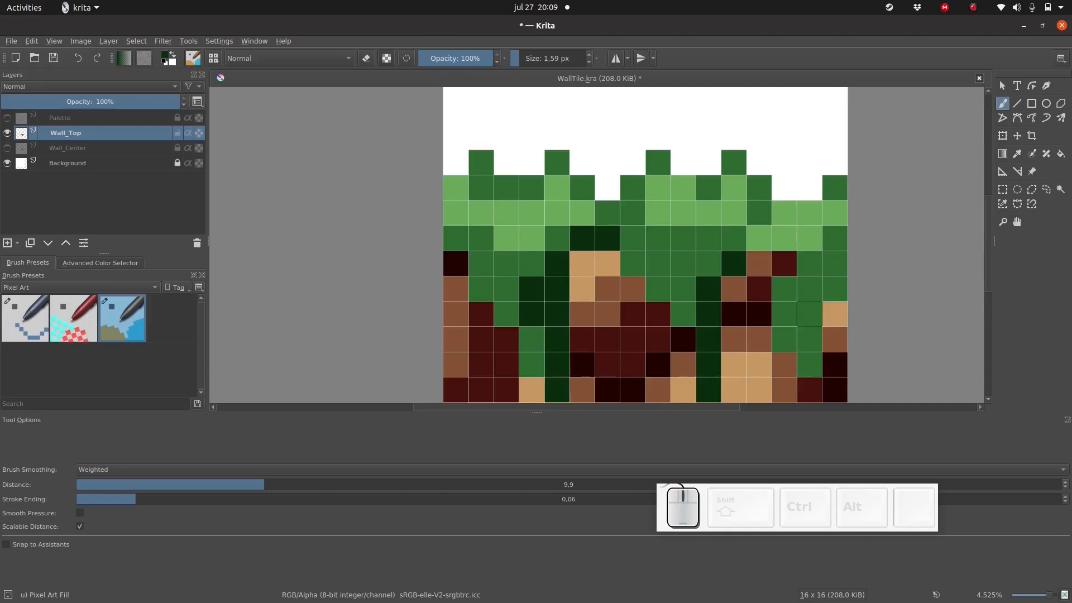
- Paint dark green shadow down the tile's right edge and on the top corner pixel of the left stone
mouse_move(809, 313)
mouse_down()
mouse_move(810, 288)
mouse_move(810, 365)
mouse_up()
key(ctrl)
key(ctrl+z)
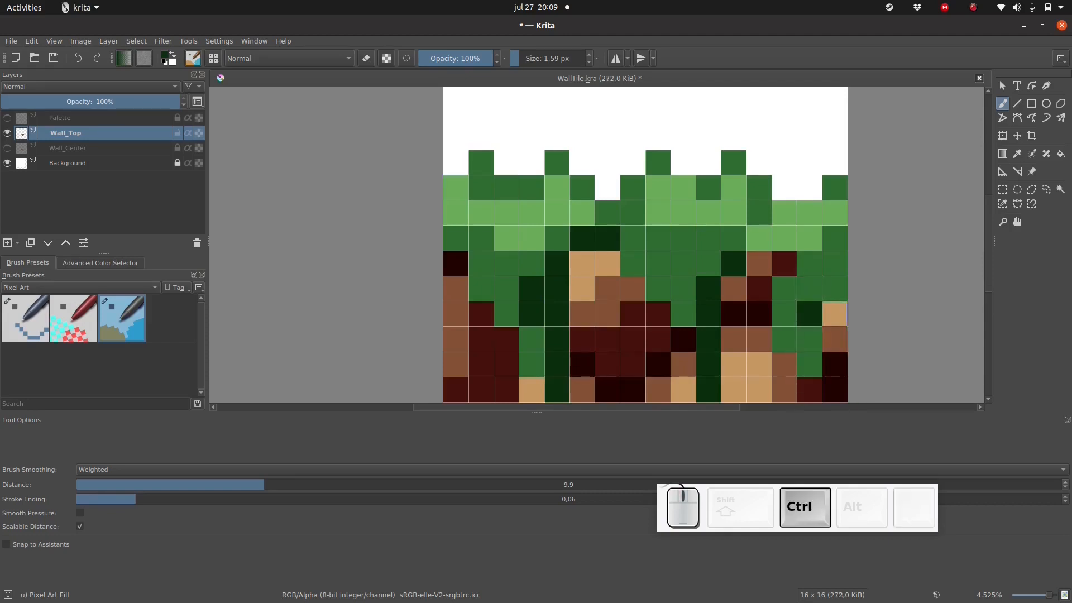
drag(835, 290, 813, 388)
key(ctrl+z)
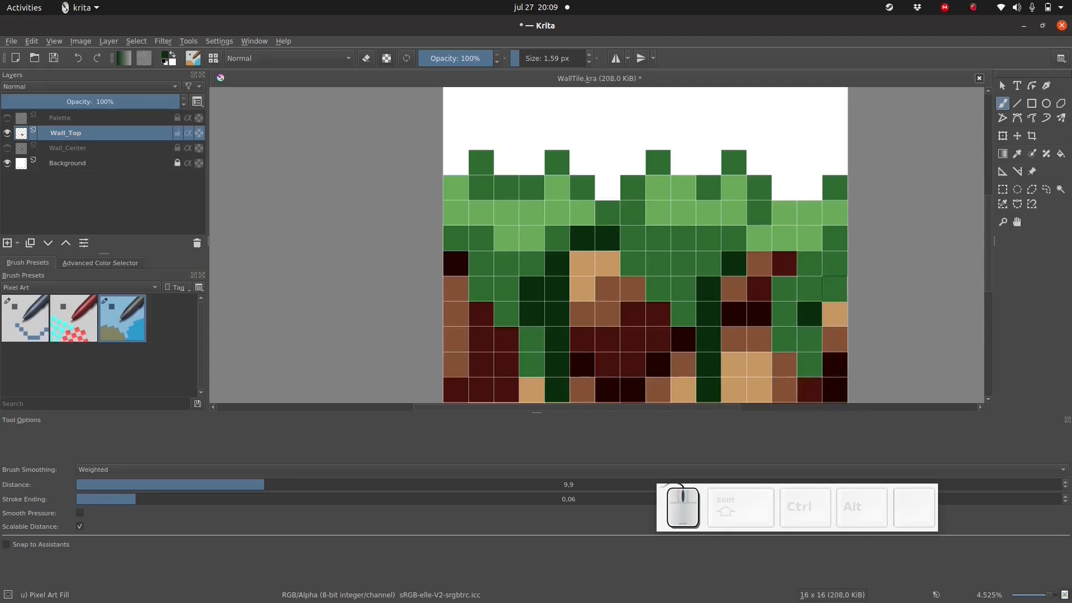
drag(835, 289, 835, 389)
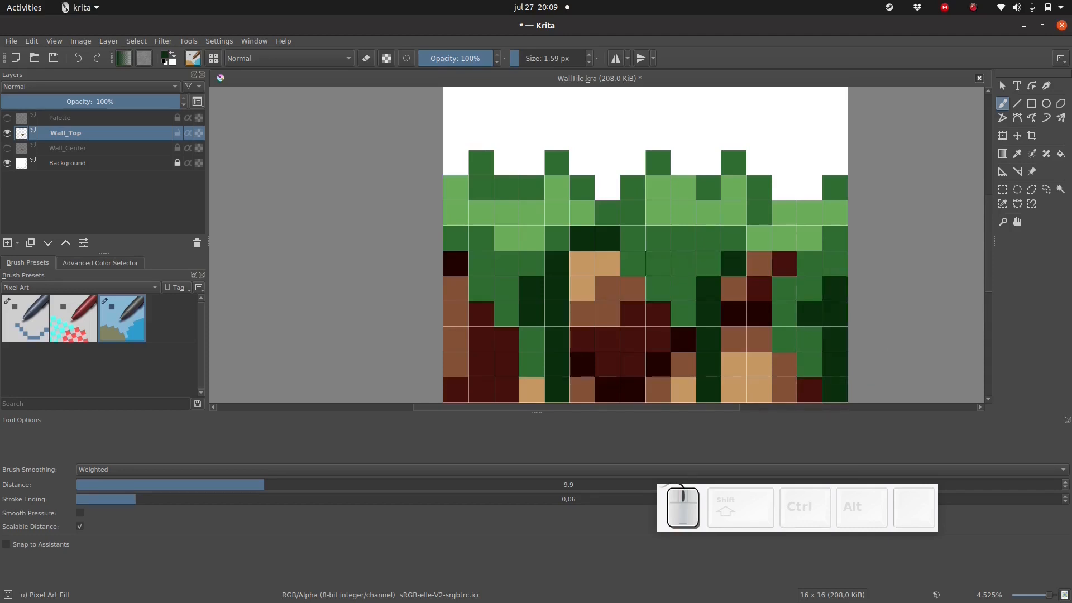
drag(455, 264, 480, 264)
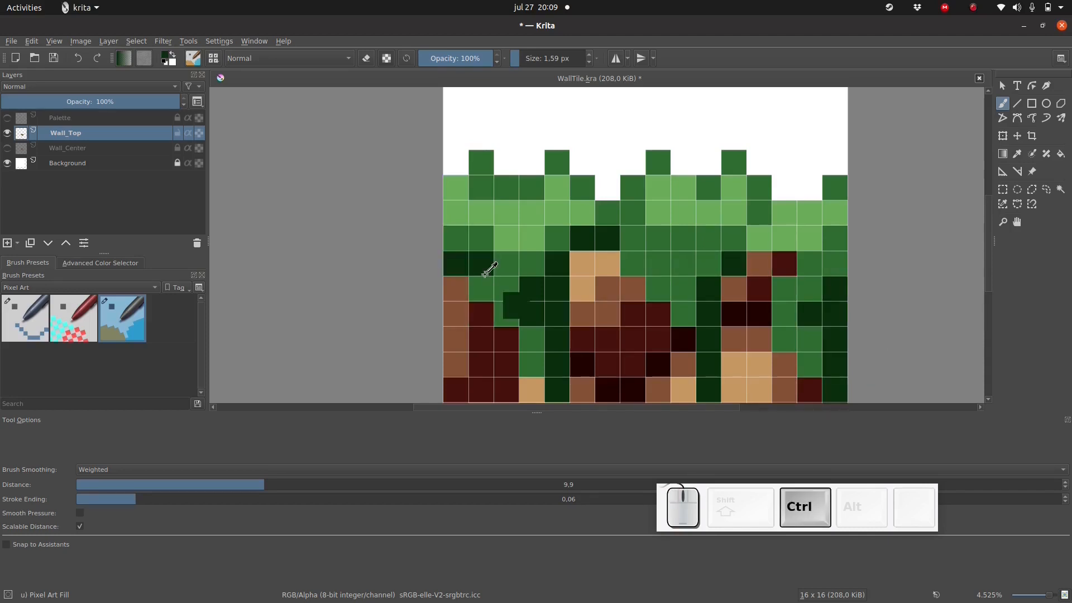
key(ctrl+z)
- Sample the mid green, cover the shadow above the middle stone and lengthen the left and middle grass blades
scroll(486, 268, down, 1)
scroll(639, 265, down, 2)
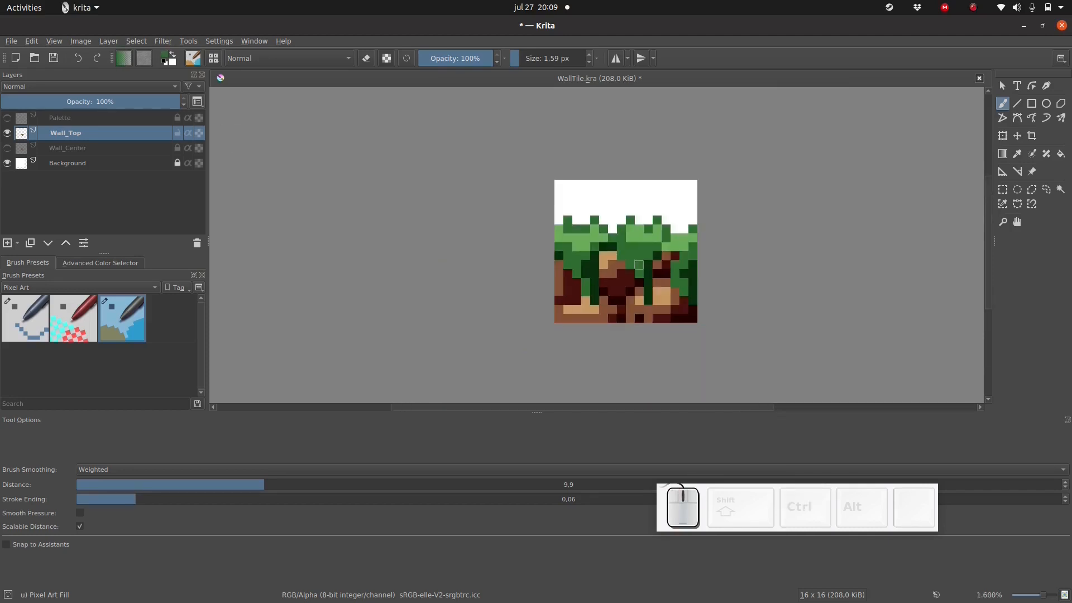
scroll(641, 244, up, 1)
ctrl+click(615, 248)
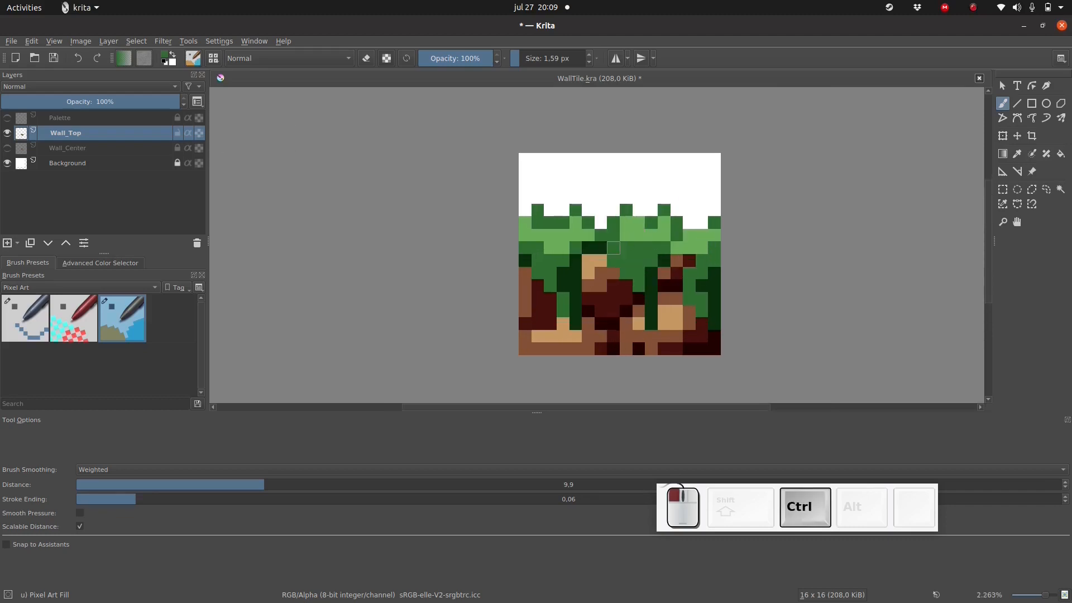
drag(603, 248, 588, 248)
click(702, 311)
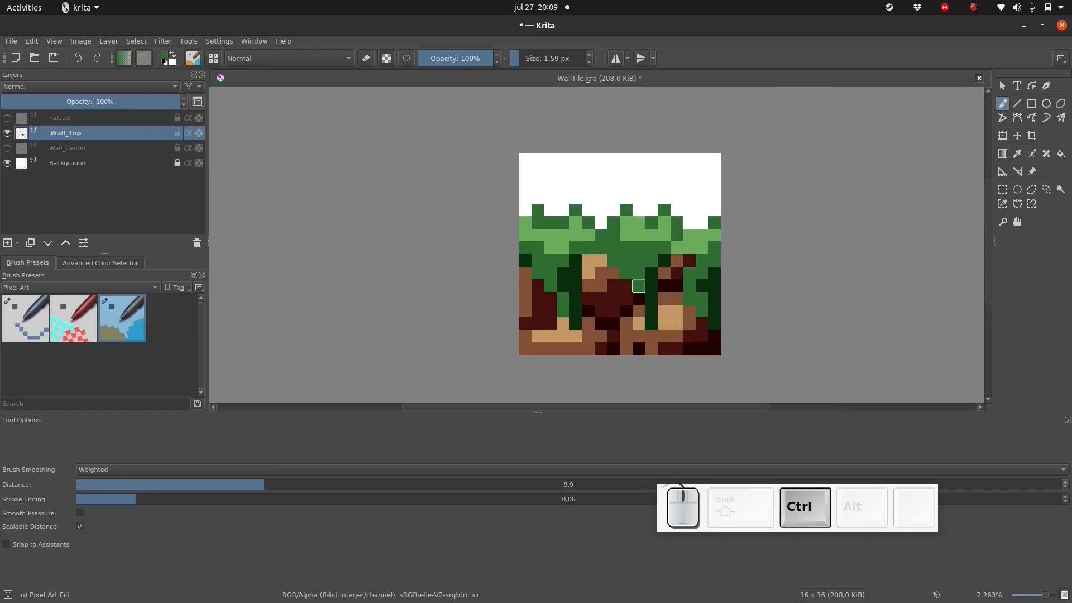
drag(639, 297, 639, 314)
click(639, 323)
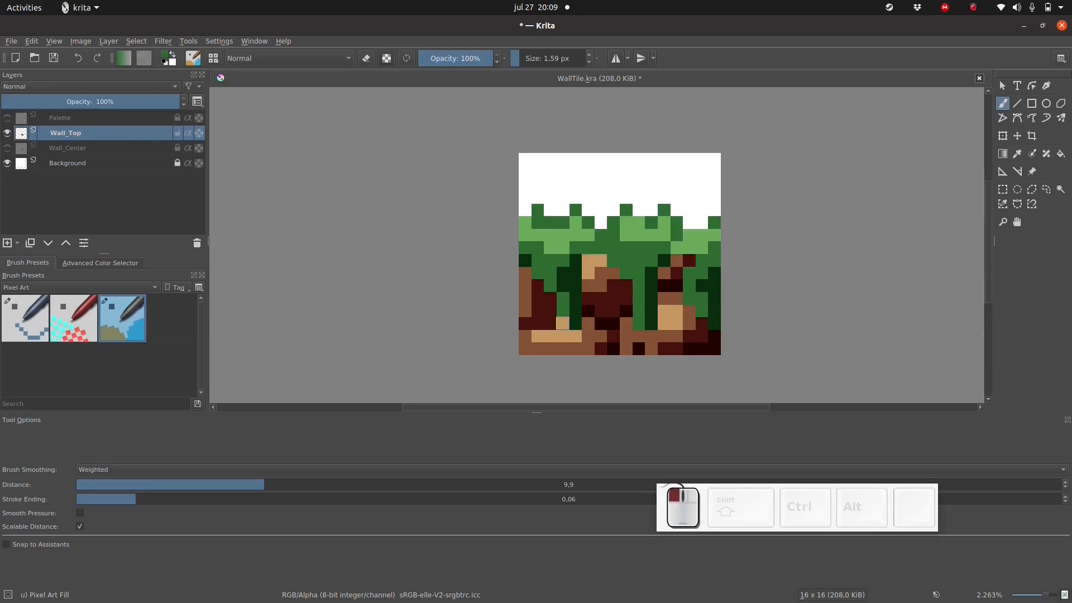
click(563, 323)
- Sample the dark green and add shadow pixels beside the middle and right grass blades
ctrl+click(651, 274)
click(651, 262)
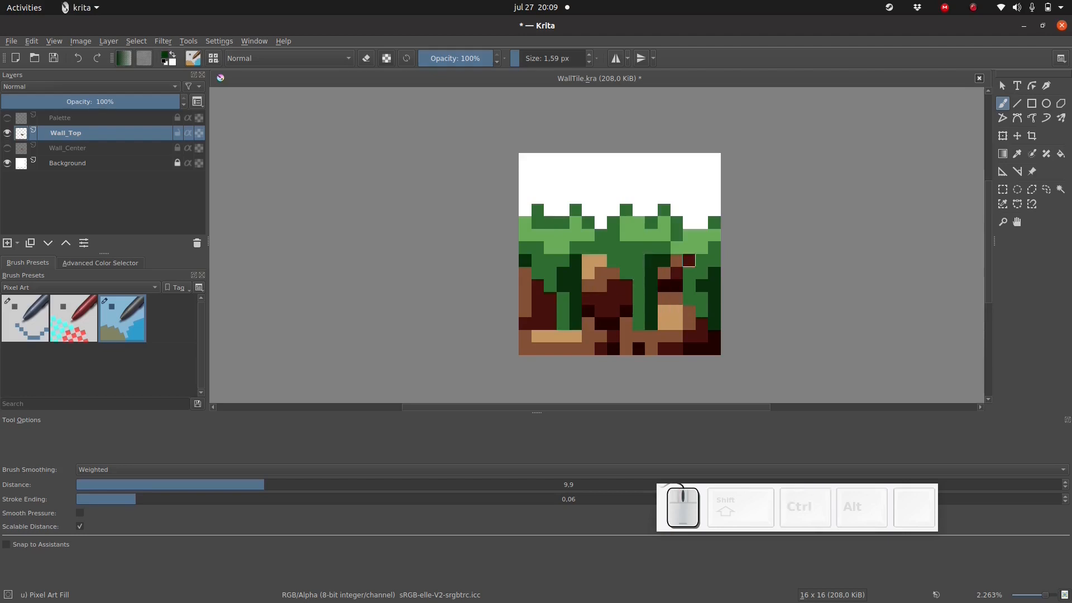
ctrl+click(702, 274)
click(702, 286)
- Sample the light green and paint a highlight down the inner edge of the right grass blade
ctrl+click(700, 244)
drag(690, 285, 689, 273)
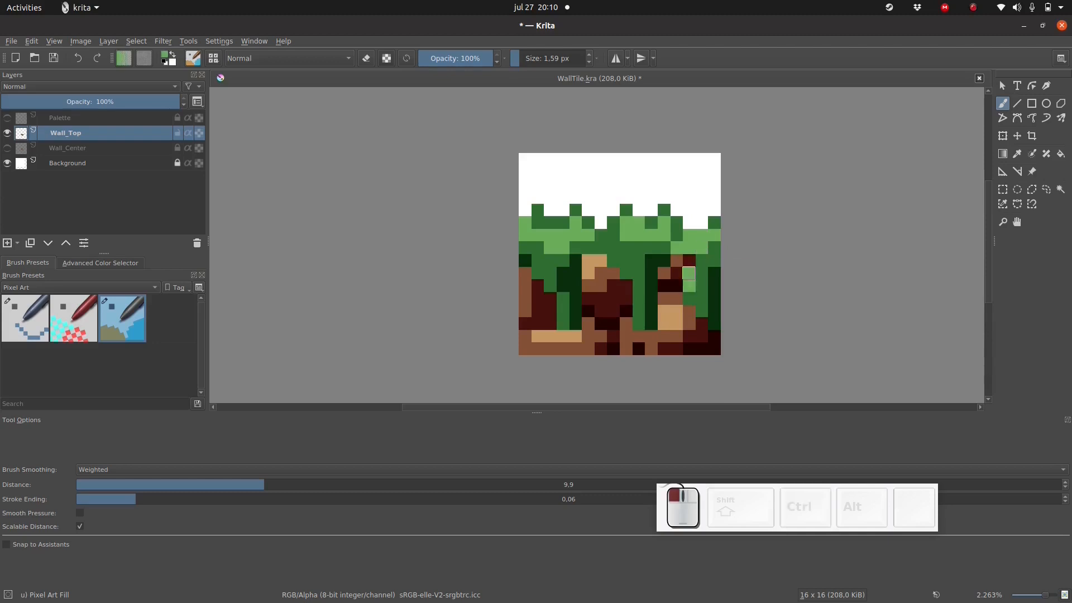
click(702, 260)
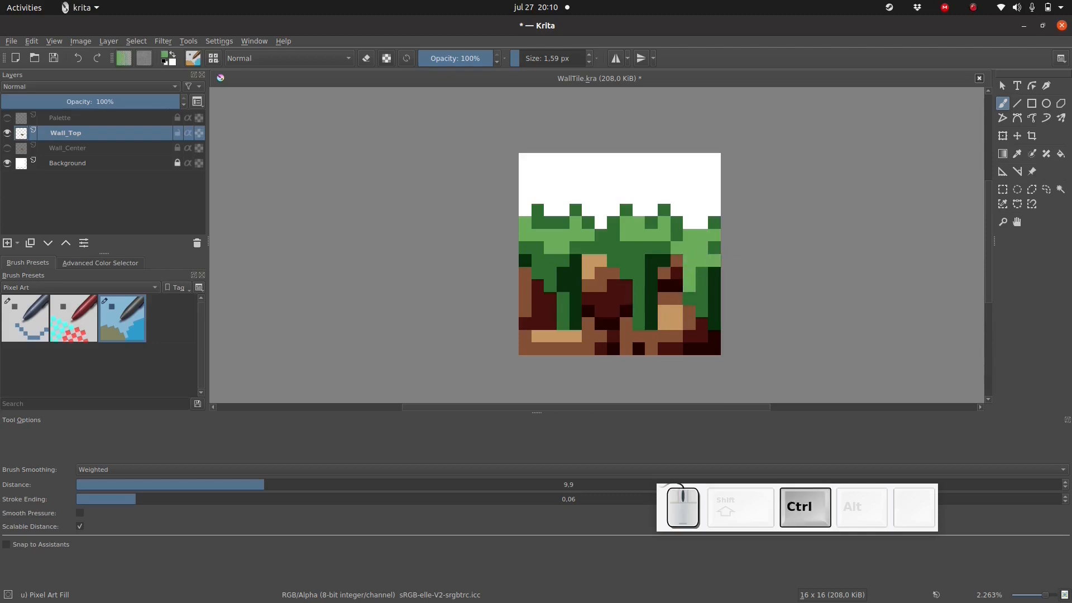
key(ctrl+z)
click(702, 248)
drag(702, 247, 689, 261)
- Add light green highlights to the middle blade's upper corner, the leftmost grass tip and the dip between the tufts
click(613, 260)
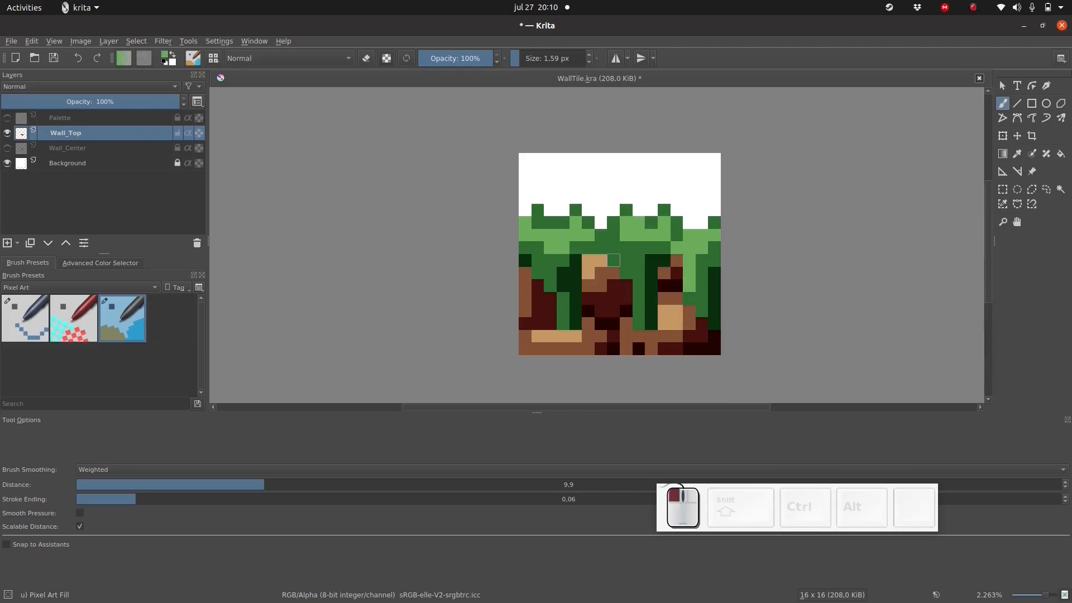
key(ctrl+z)
click(613, 260)
drag(537, 209, 537, 222)
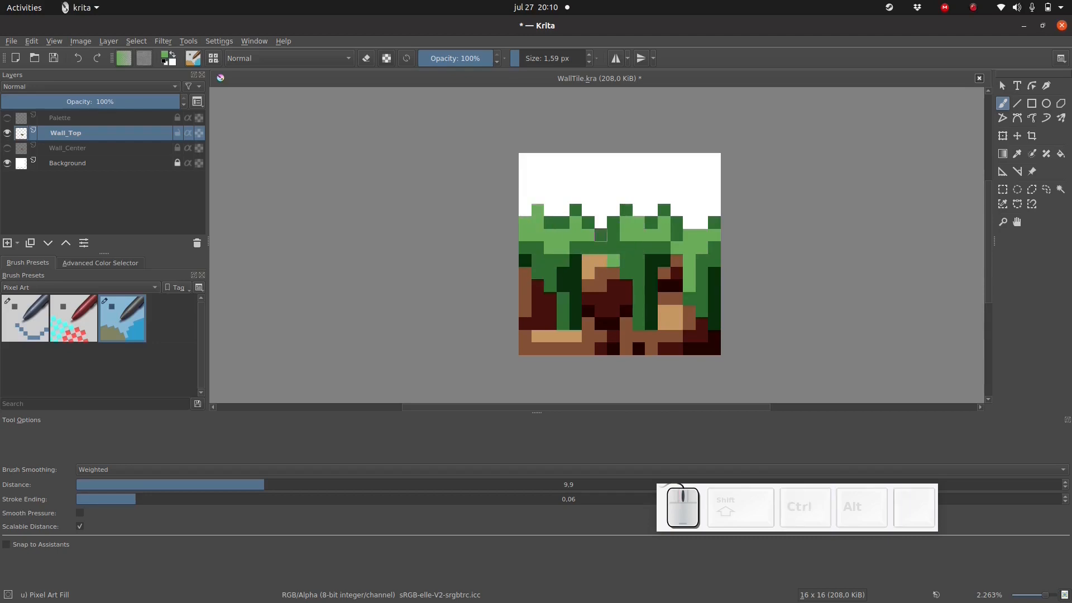
drag(601, 236, 614, 235)
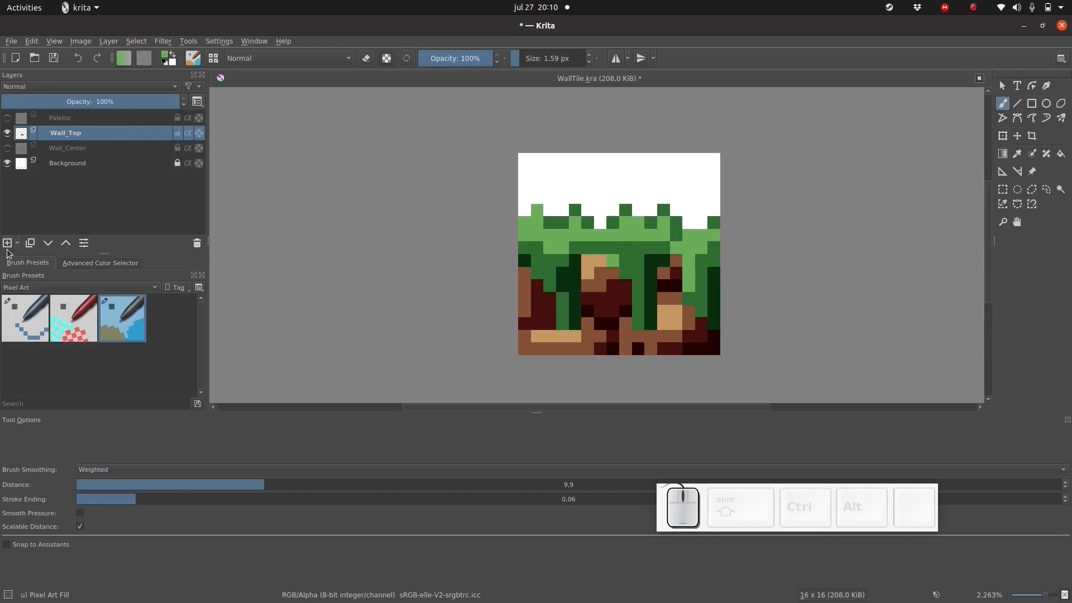
- Duplicate the Wall_Top layer and rename the copy Wall_Top_Left
right_click(61, 134)
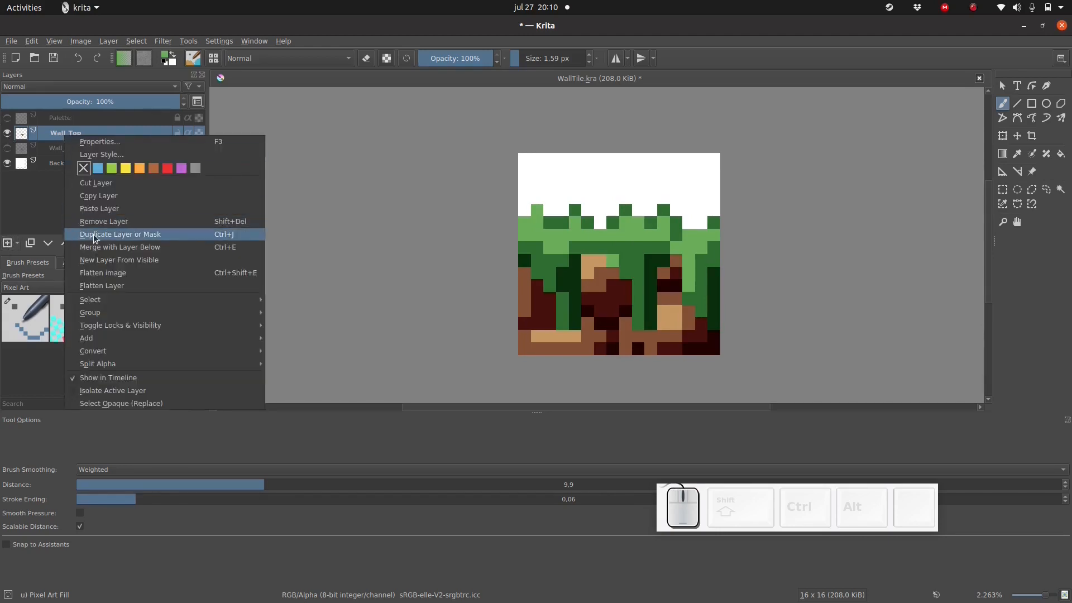
click(84, 232)
double_click(63, 134)
key(BackSpace)
key(BackSpace)
key(BackSpace)
key(BackSpace)
key(BackSpace)
key(BackSpace)
key(BackSpace)
key(BackSpace)
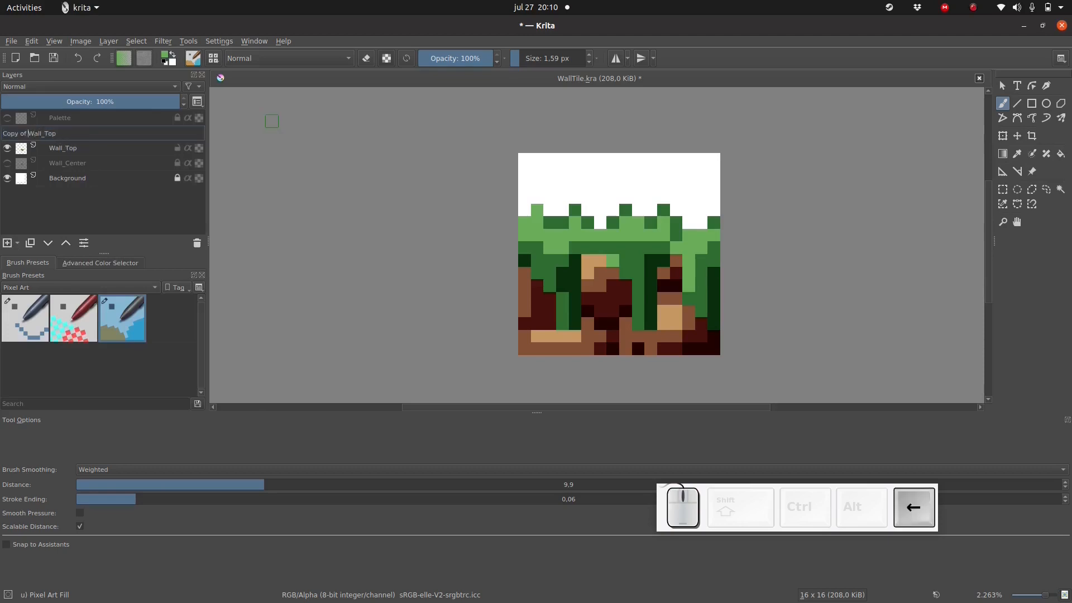
key(End)
text(_Left)
key(Return)
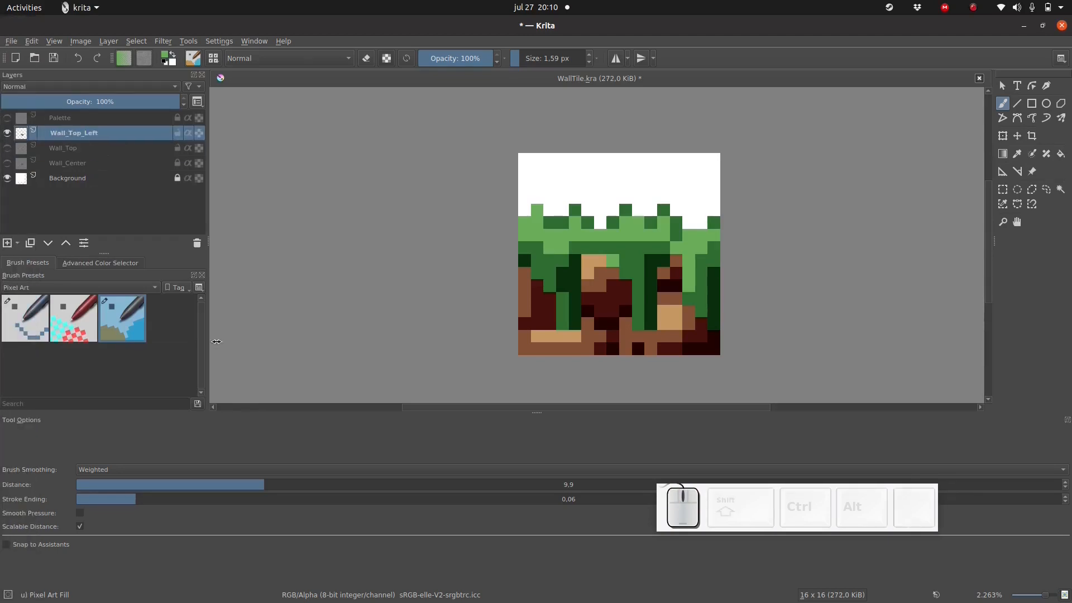
- Erase the left and lower part of Wall_Top_Left, keeping the middle and right grass blades and the right stone
key(e)
mouse_move(553, 205)
shift+mouse_down()
mouse_move(581, 215)
mouse_move(568, 280)
mouse_move(594, 292)
mouse_move(606, 317)
mouse_move(606, 304)
mouse_move(581, 342)
mouse_move(619, 355)
mouse_move(556, 341)
mouse_move(530, 216)
mouse_move(531, 342)
shift+mouse_up()
mouse_move(658, 342)
shift+mouse_down()
mouse_move(627, 343)
mouse_move(664, 357)
shift+mouse_up()
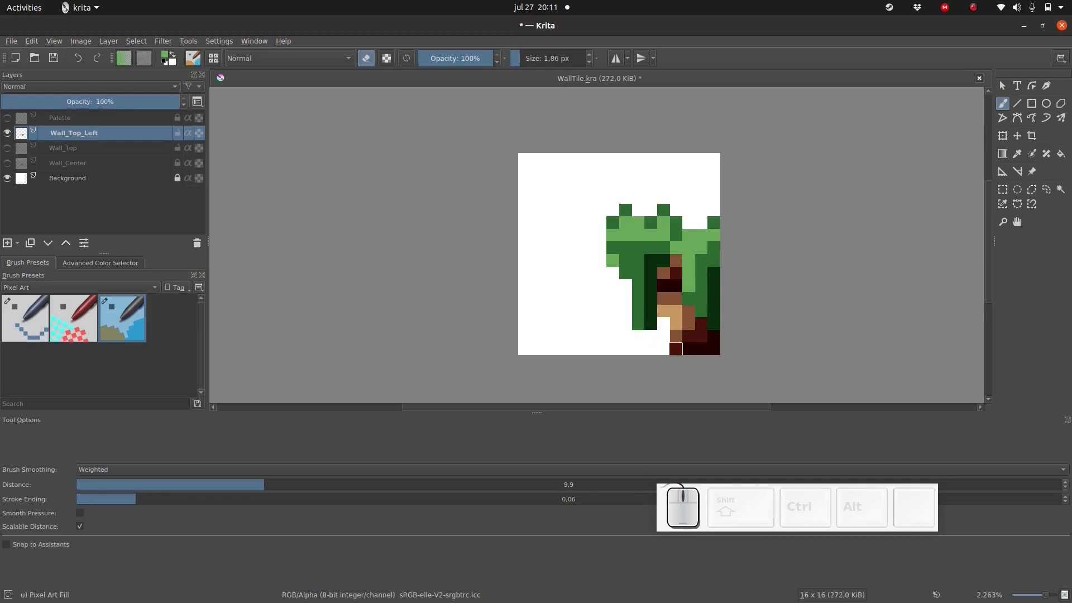
click(676, 349)
- Hide Wall_Top_Left, duplicate the Wall_Top layer again and hide the original
click(73, 149)
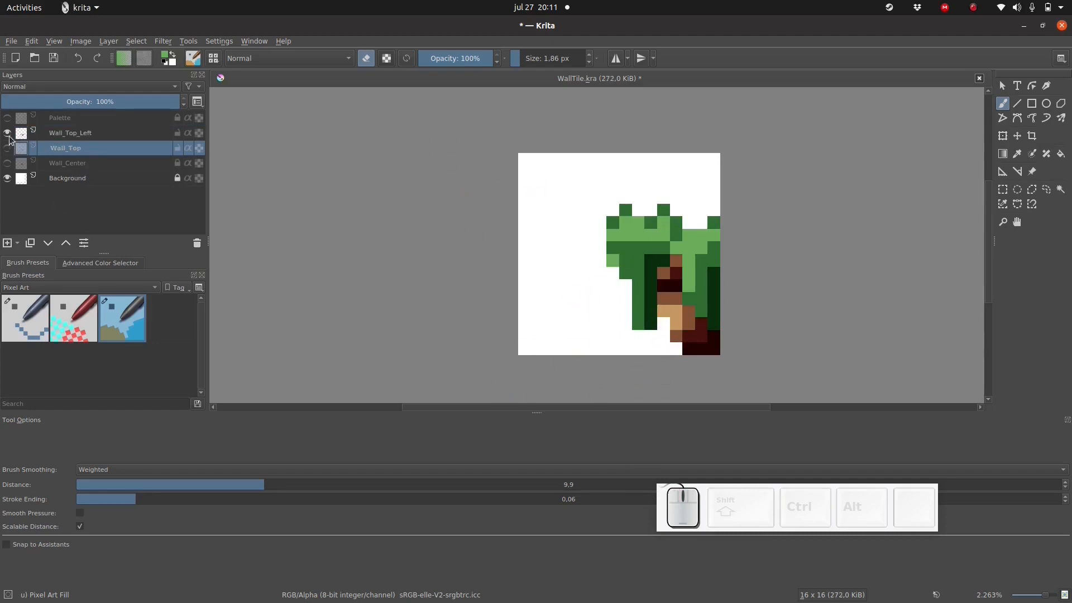
right_click(66, 152)
click(134, 251)
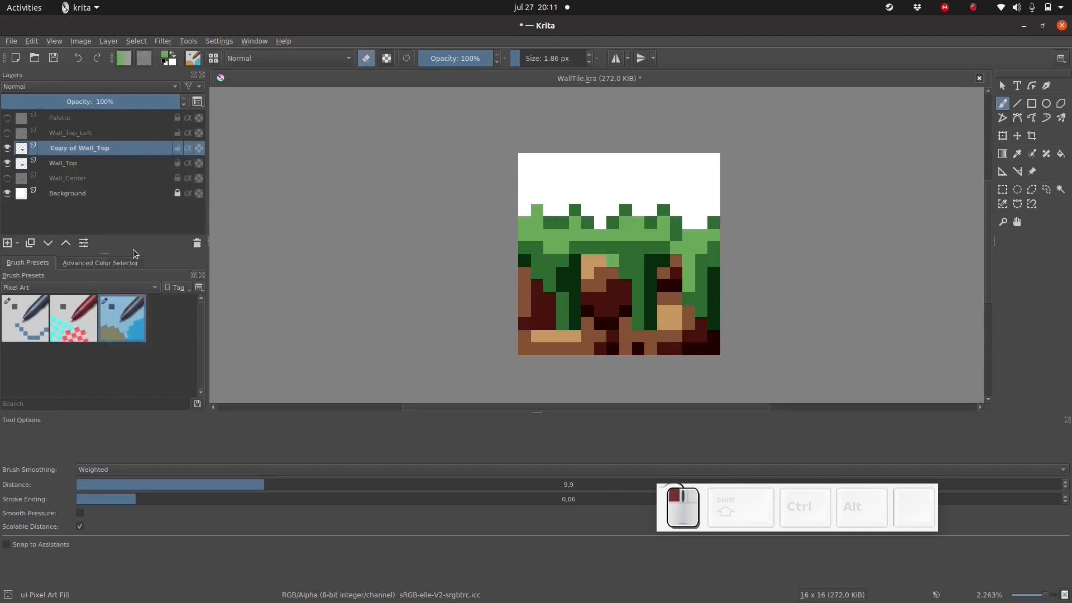
click(7, 163)
- Erase the right side of the Wall_Top copy, keeping only the left grass blade and left stone
mouse_move(550, 336)
mouse_down()
mouse_move(550, 349)
mouse_move(587, 342)
mouse_move(575, 274)
mouse_up()
click(68, 163)
click(74, 151)
key(ctrl+z)
drag(600, 235, 587, 348)
drag(588, 260, 587, 311)
mouse_move(575, 324)
mouse_down()
mouse_move(587, 349)
mouse_move(563, 348)
mouse_up()
key(ctrl+z)
click(550, 324)
mouse_move(613, 223)
mouse_down()
mouse_move(676, 235)
mouse_move(663, 210)
mouse_move(650, 247)
mouse_up()
shift+drag(701, 311, 759, 311)
mouse_move(688, 280)
mouse_down()
mouse_move(644, 293)
mouse_move(689, 341)
mouse_up()
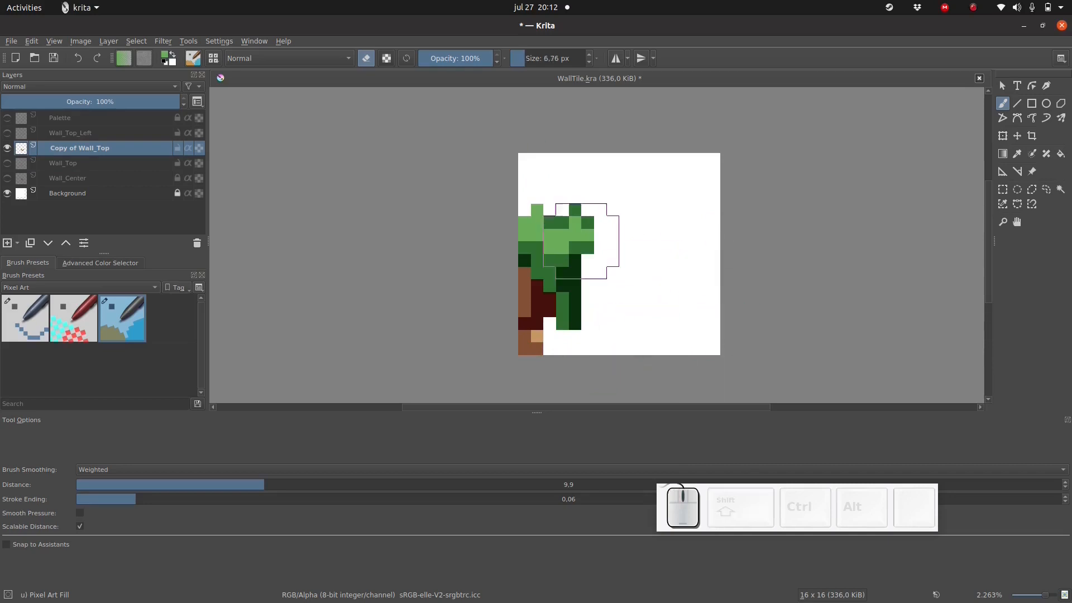
- Shrink the brush, sample the dark red-brown and paint one shadow pixel at the top of the left stone
mouse_move(657, 216)
shift+mouse_down()
mouse_move(610, 216)
mouse_move(654, 235)
shift+mouse_up()
ctrl+click(543, 311)
click(525, 274)
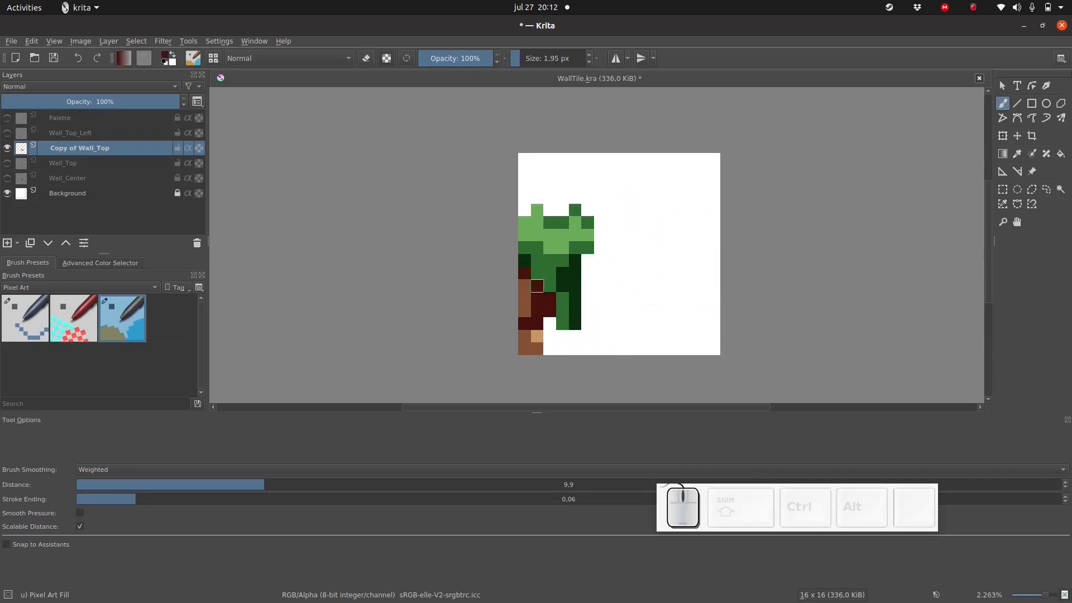
- Rename the copied layer Wall_Top_Right
double_click(73, 149)
text(Wall_Top_Right)
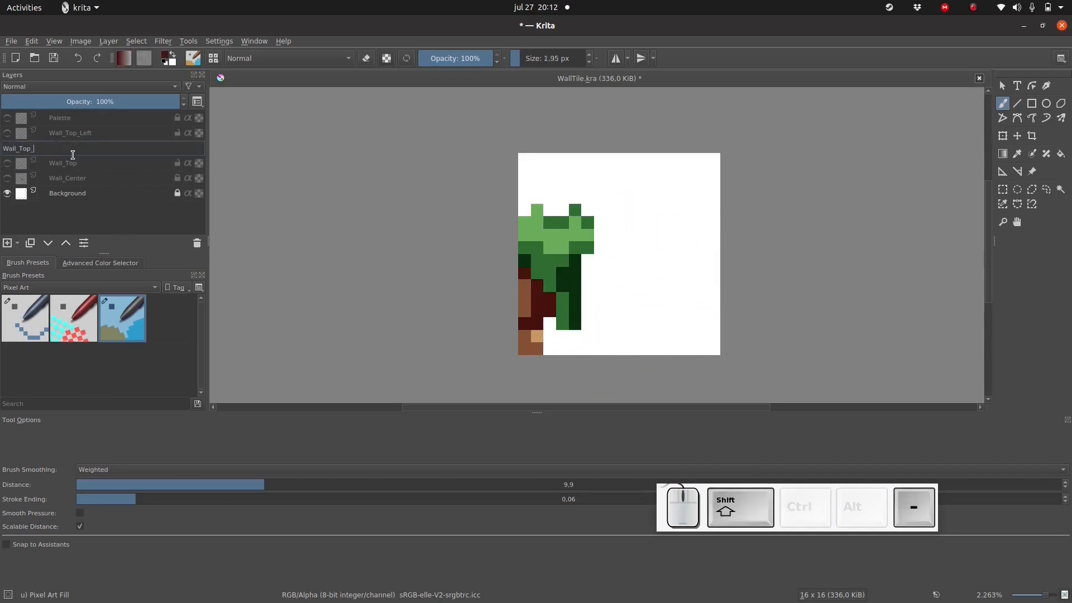
key(Return)
- Make Wall_Top the active layer and the only wall layer shown, undoing the stray strokes made on the way
click(7, 163)
click(7, 133)
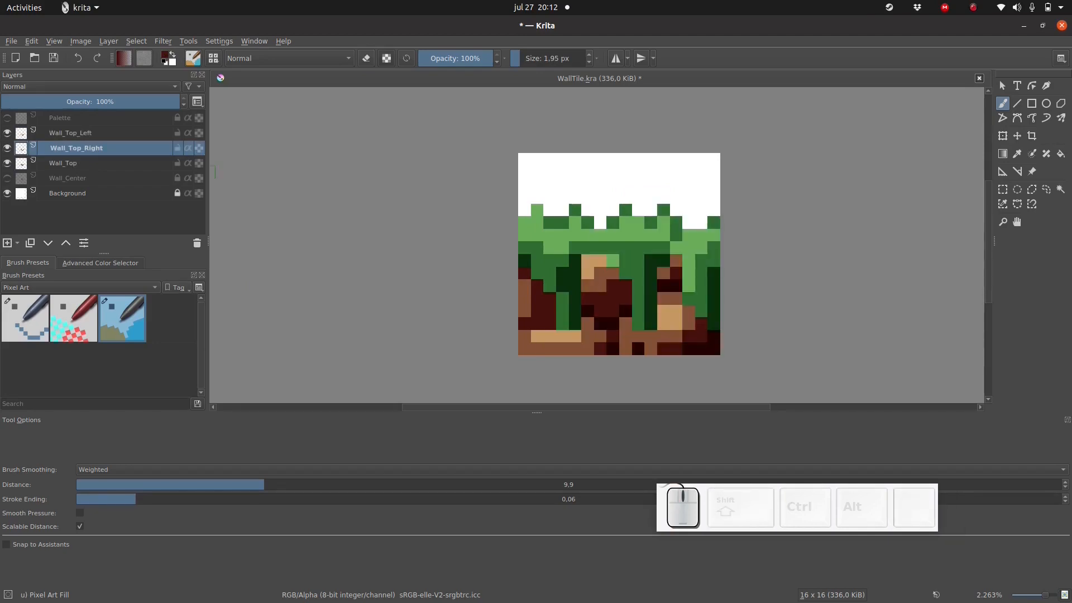
drag(613, 273, 600, 260)
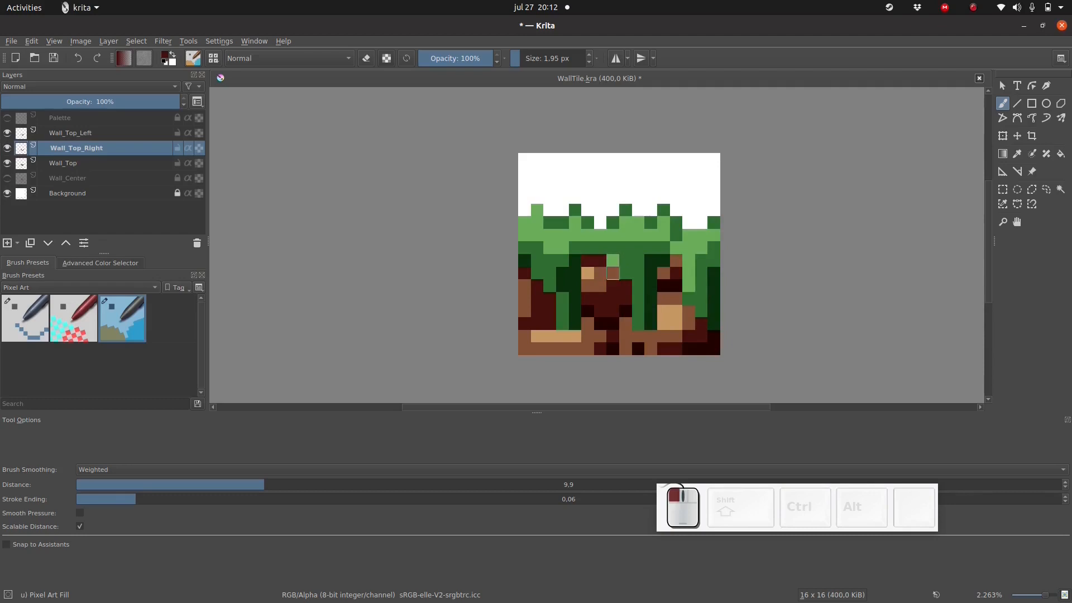
click(8, 133)
click(63, 139)
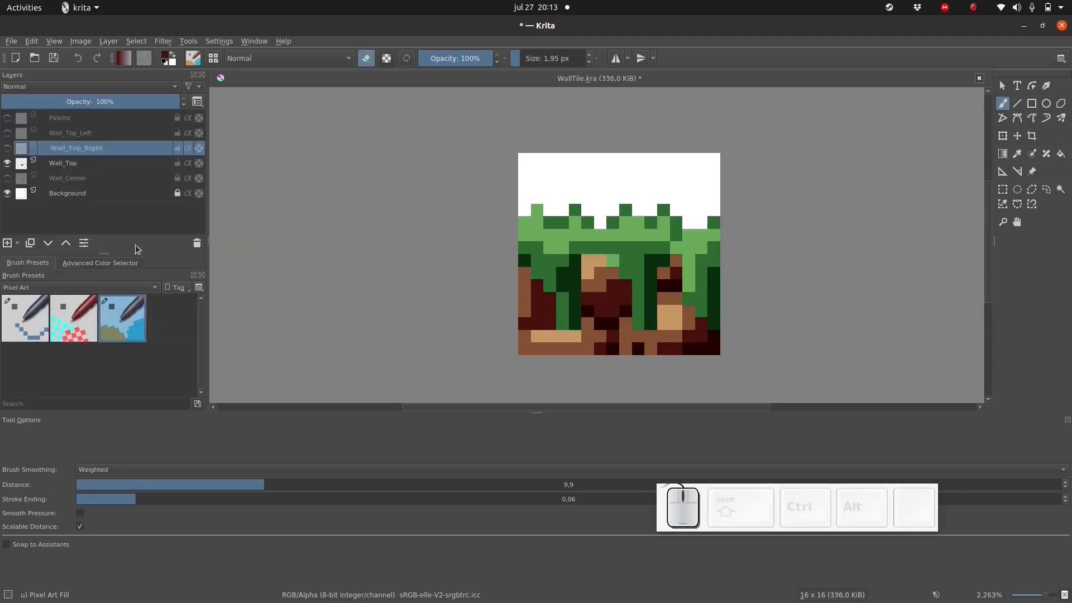
click(72, 165)
click(524, 273)
key(ctrl+z)
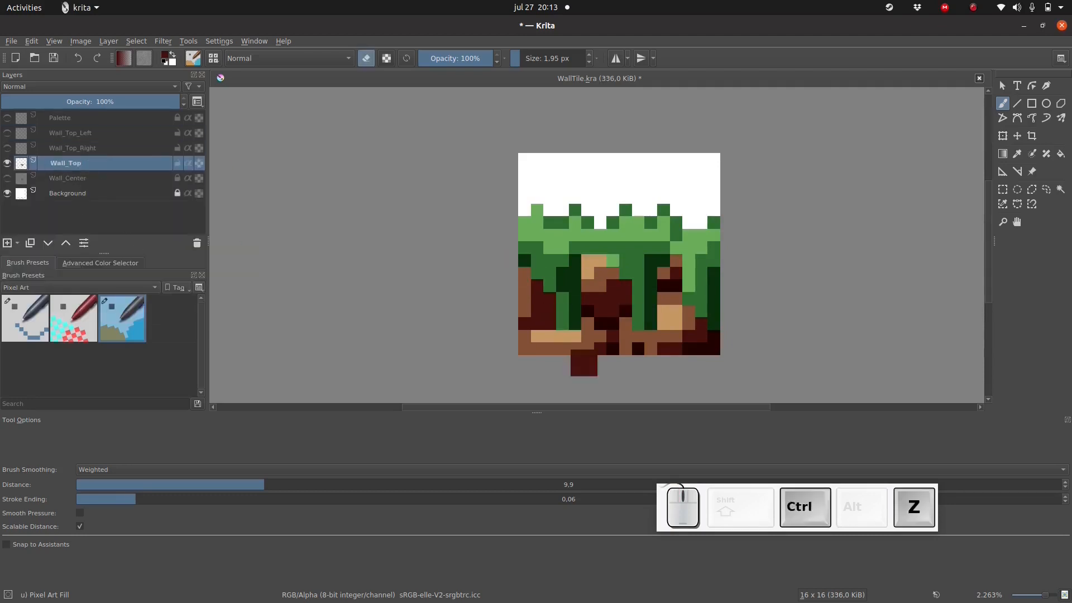
- Turn off erasing and paint dark red-brown shadows along the upper and left edges of the stones on Wall_Top
key(e)
click(524, 273)
drag(563, 336, 575, 349)
mouse_move(587, 260)
mouse_down()
mouse_move(626, 260)
mouse_move(575, 336)
mouse_up()
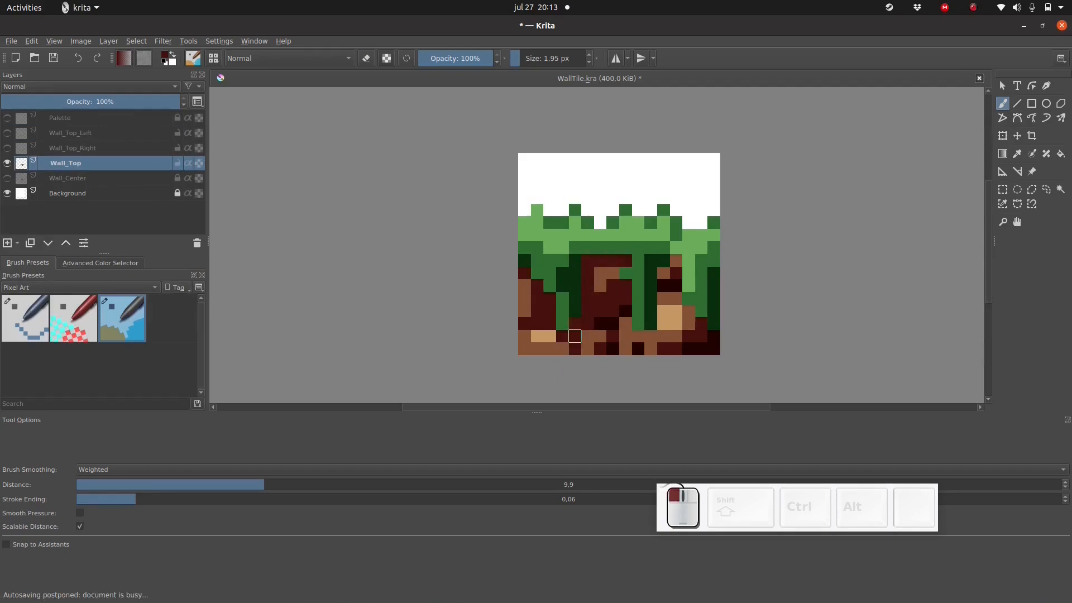
key(ctrl+z)
drag(664, 267, 663, 342)
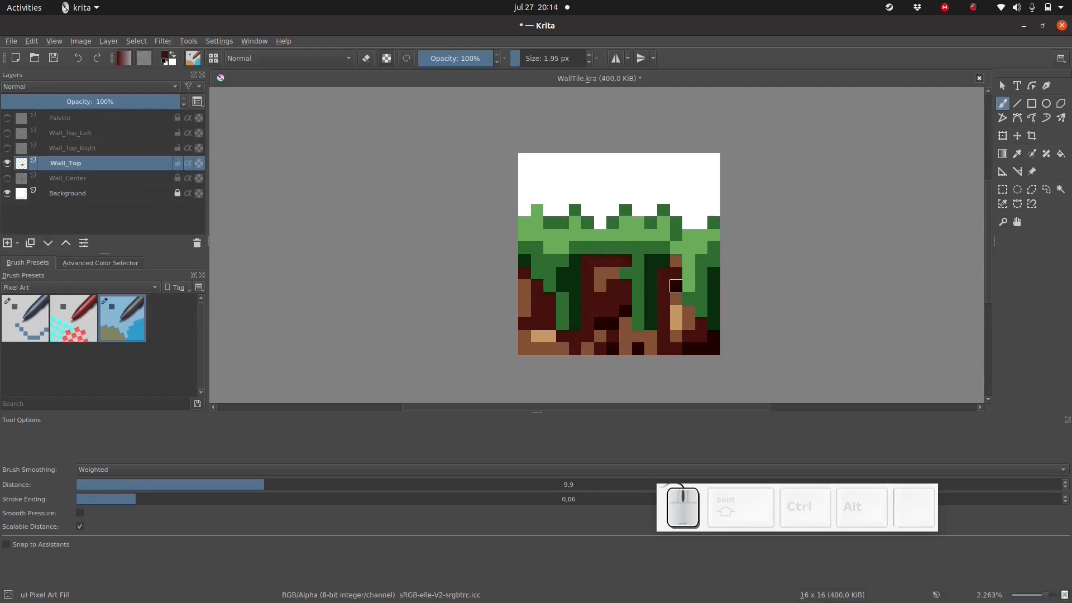
click(677, 261)
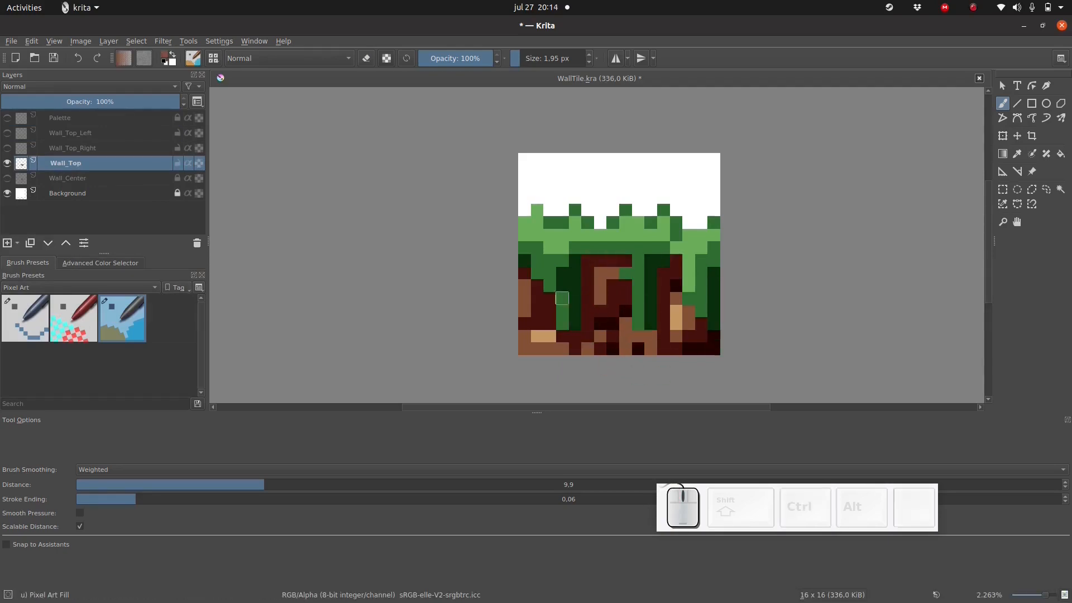
- Hide Wall_Top and duplicate the Wall_Center layer
click(6, 163)
click(7, 133)
click(7, 133)
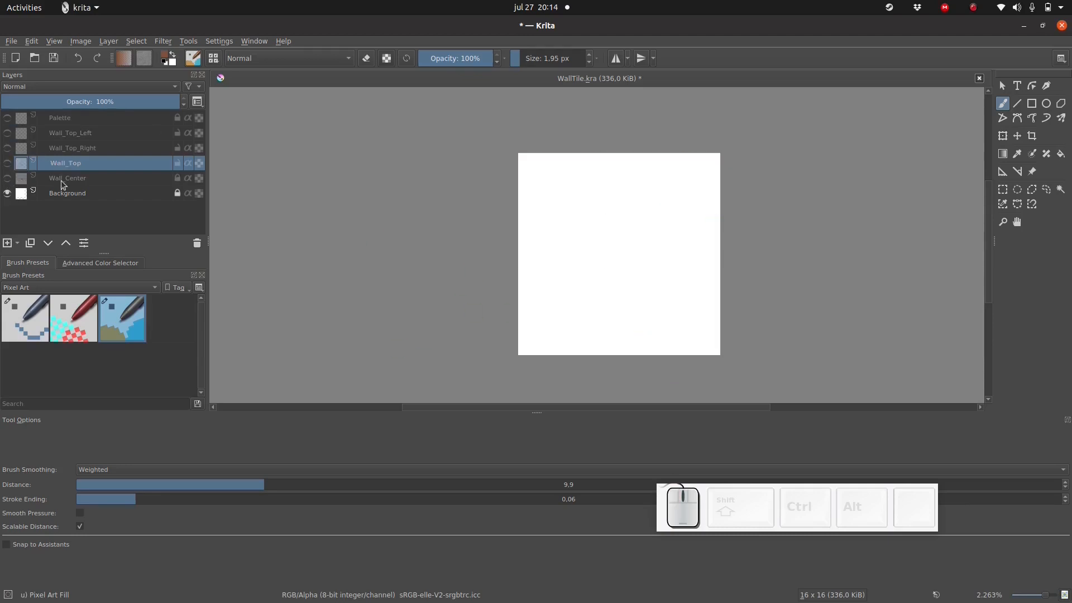
click(60, 179)
right_click(61, 180)
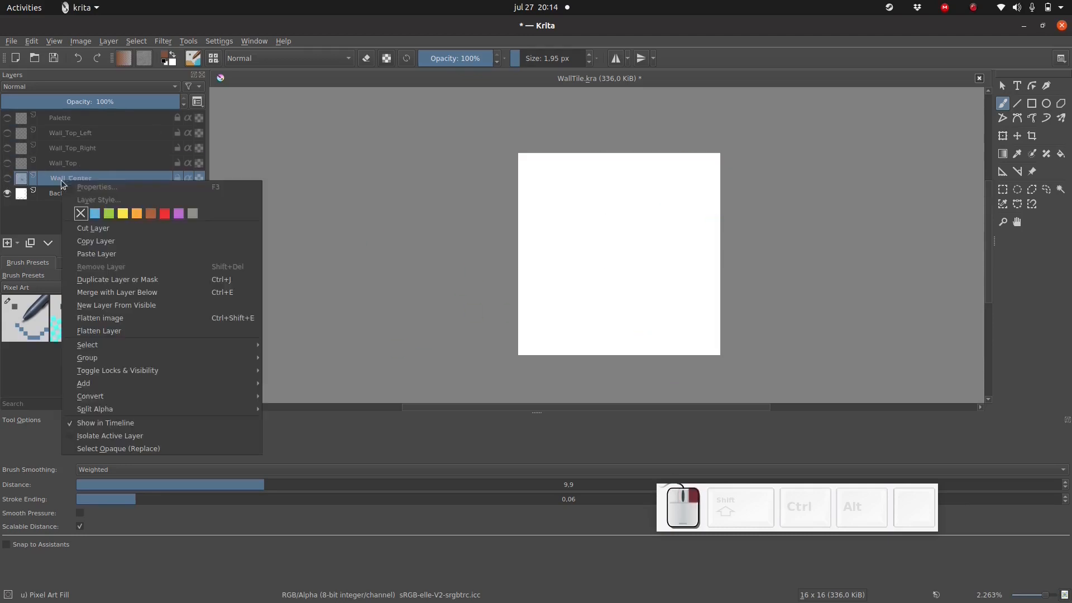
click(103, 279)
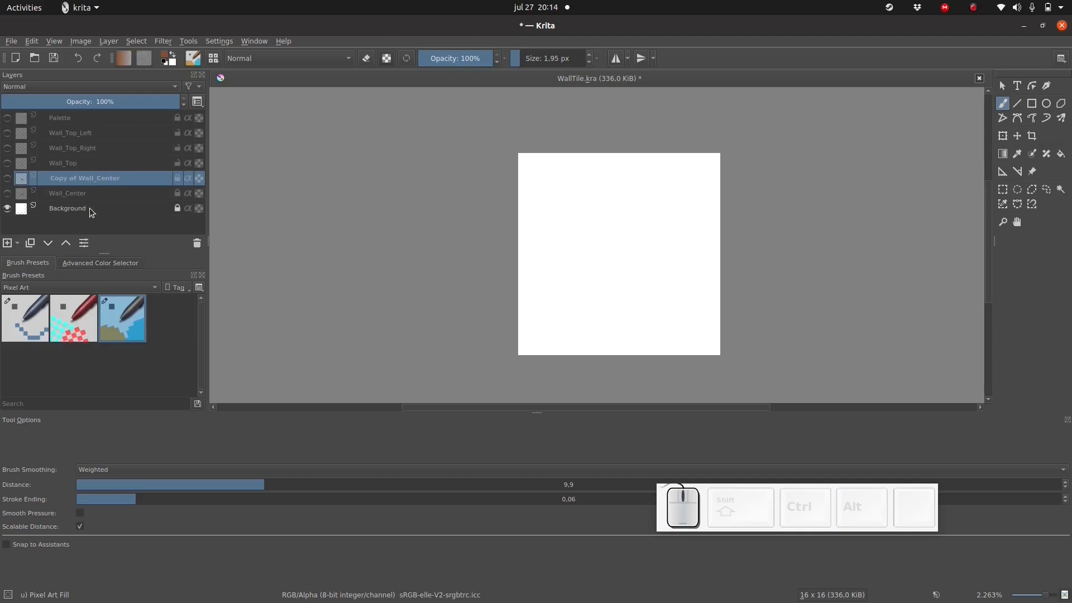
- Rename the copied wall layer Wall_left and move it directly below Wall_Top_Left in the layer stack
key(F2)
text(Wall_left)
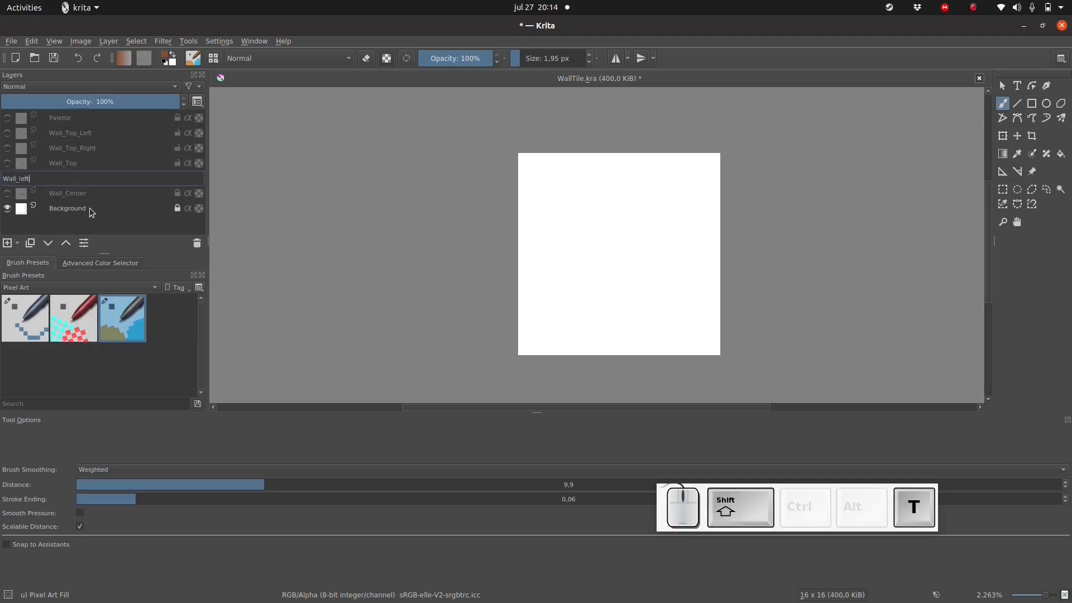
key(Return)
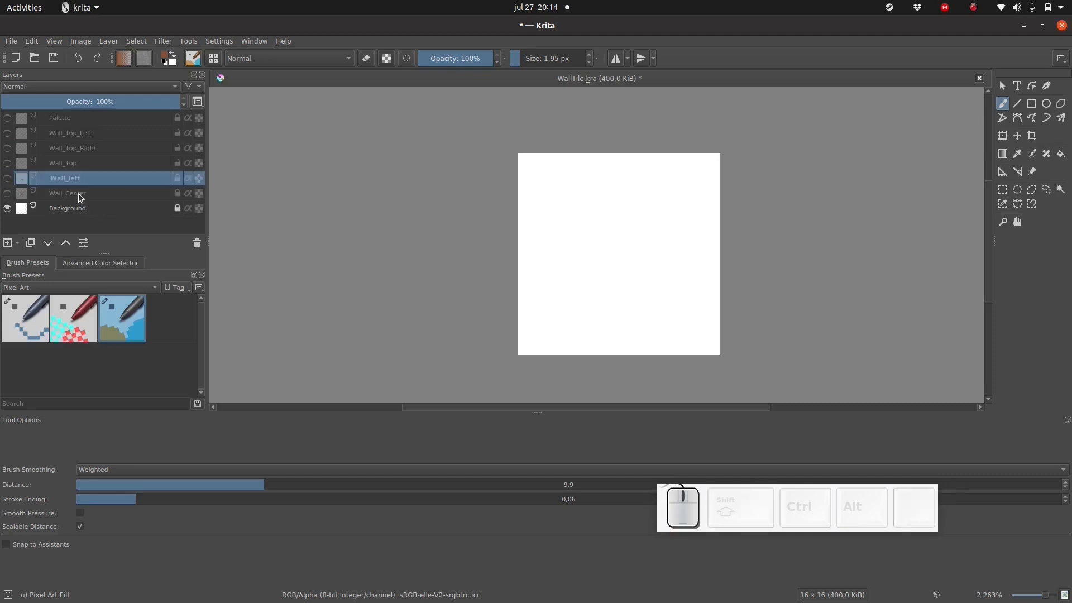
drag(66, 178, 65, 136)
- Show Wall_Top_Left and add a new empty paint layer directly above it
click(63, 135)
click(6, 133)
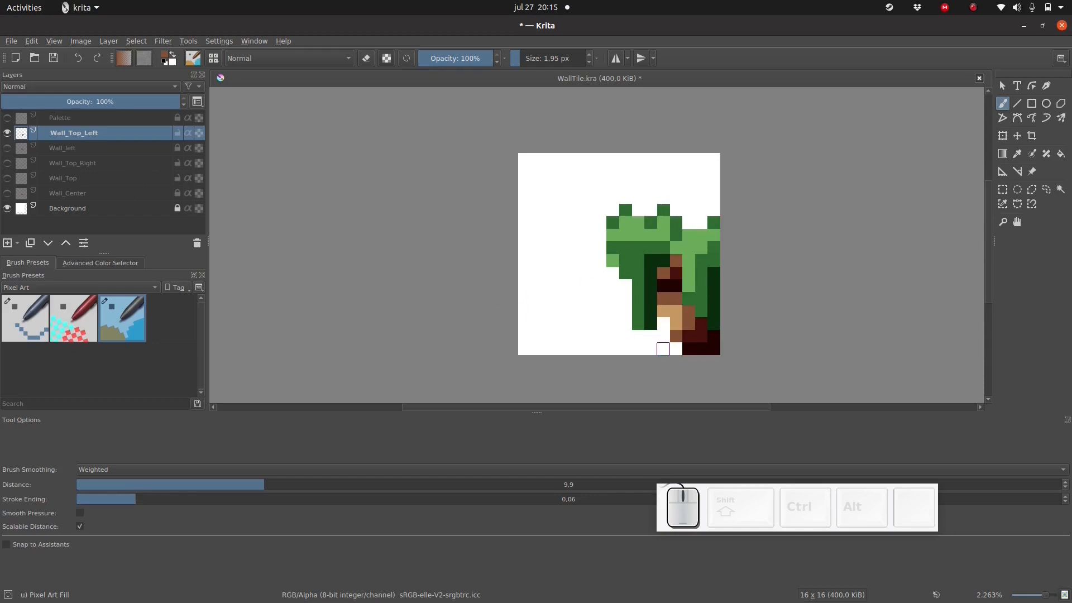
click(8, 244)
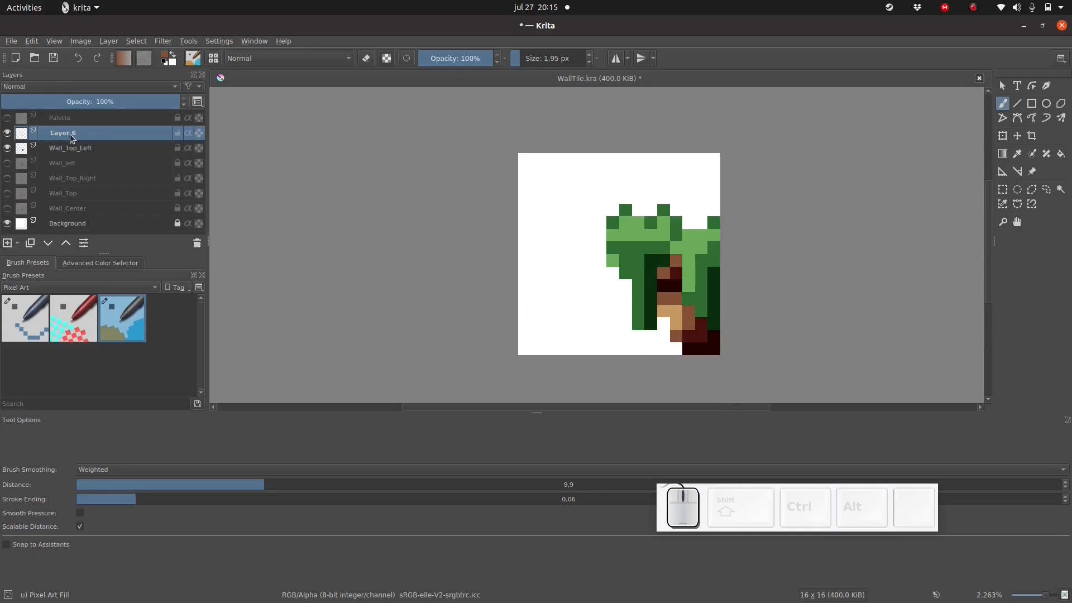
mouse_move(72, 138)
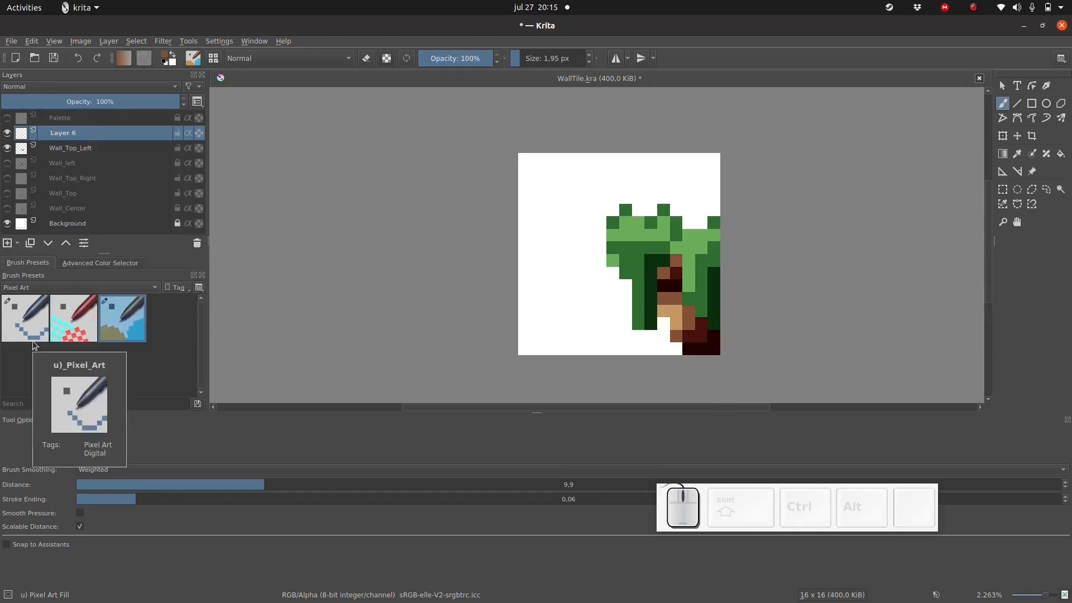
- Draw a one-pixel-wide brown vertical guide line over the stones' left edge with erasing off, and set the guide layer's opacity to 45%
click(31, 320)
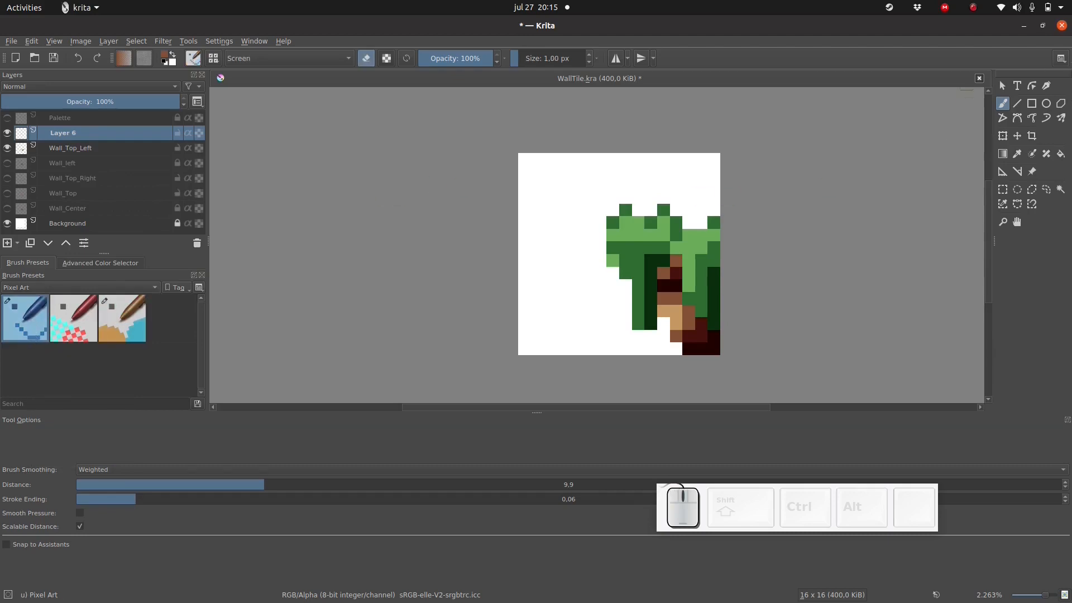
click(1018, 104)
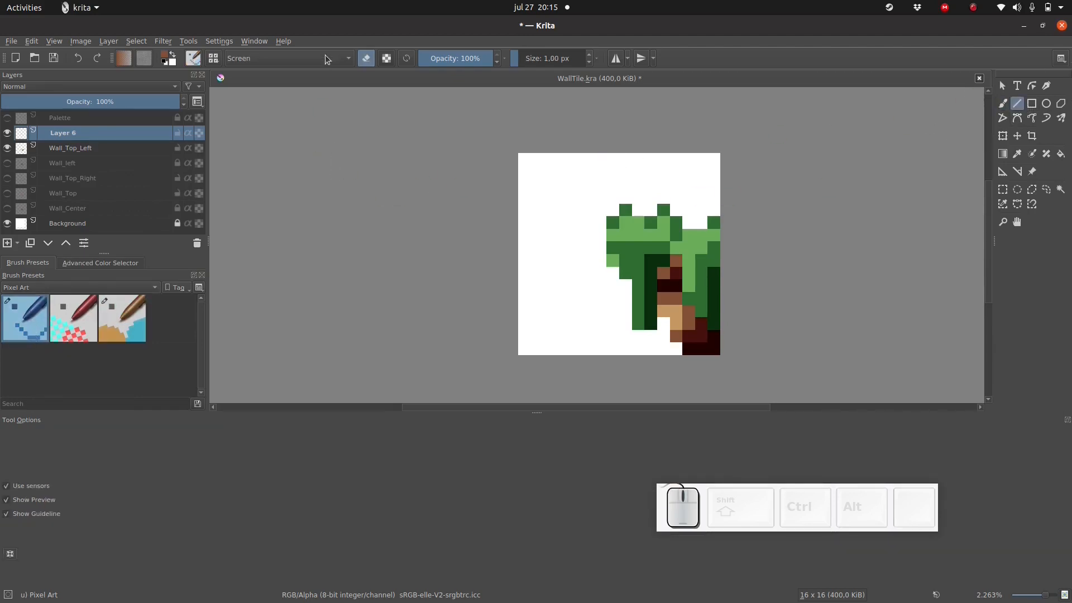
click(372, 62)
mouse_move(685, 292)
mouse_down()
mouse_move(671, 363)
mouse_move(677, 352)
mouse_up()
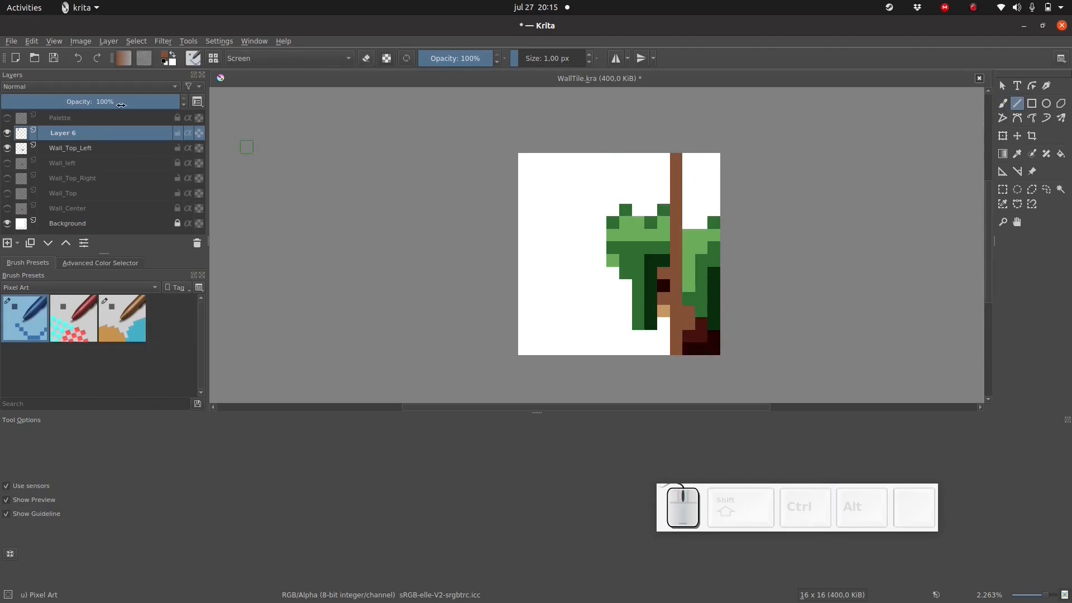
drag(112, 98, 85, 105)
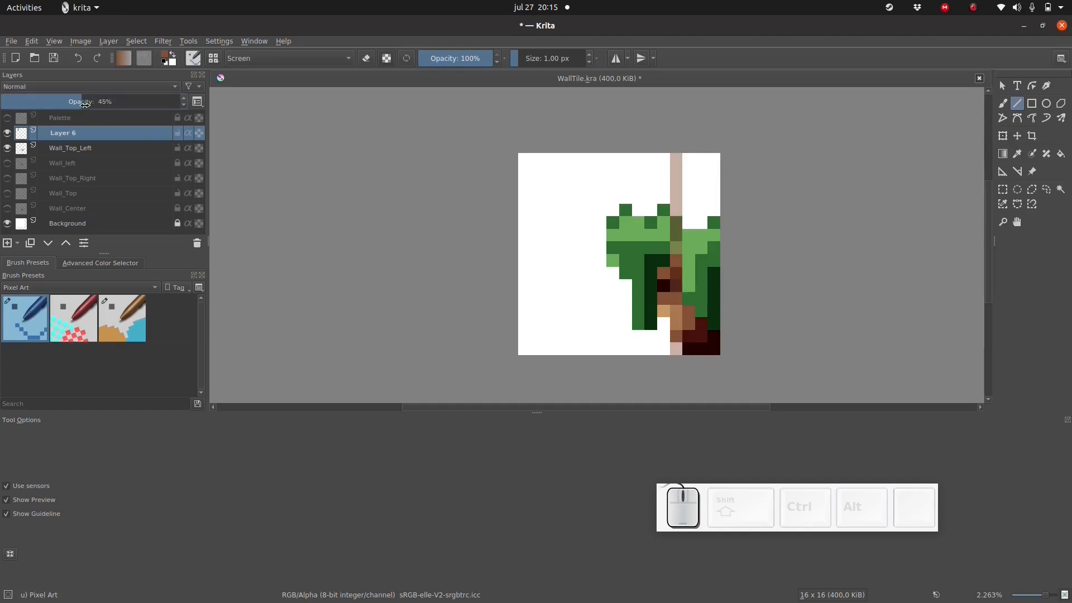
- Show Wall_left instead of Wall_Top_Left, unlock it, and erase its stones left of the guide line, leaving a ragged edge
click(67, 148)
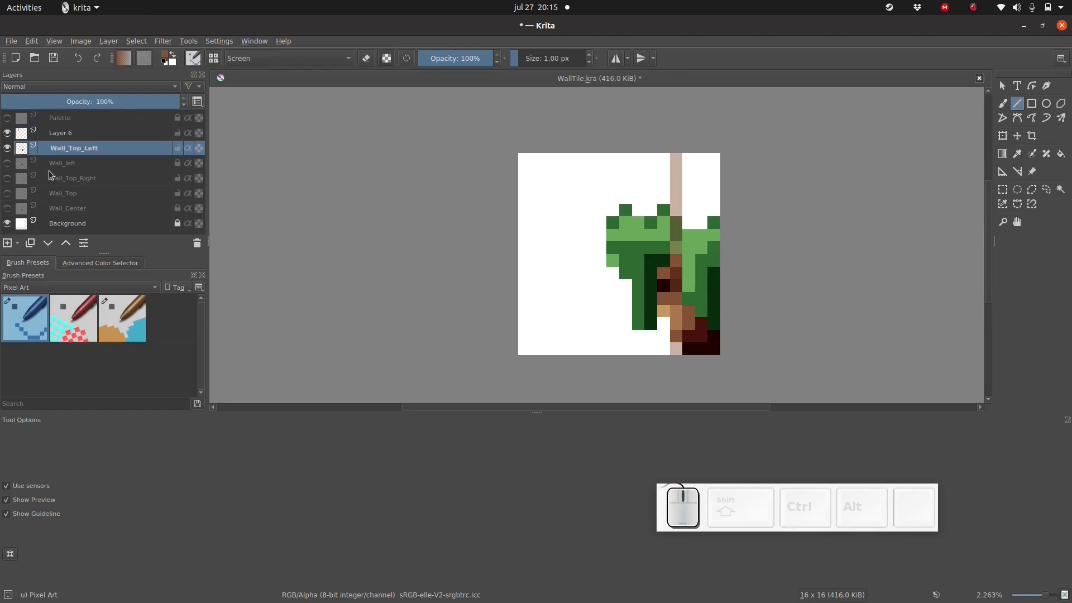
click(47, 166)
click(7, 148)
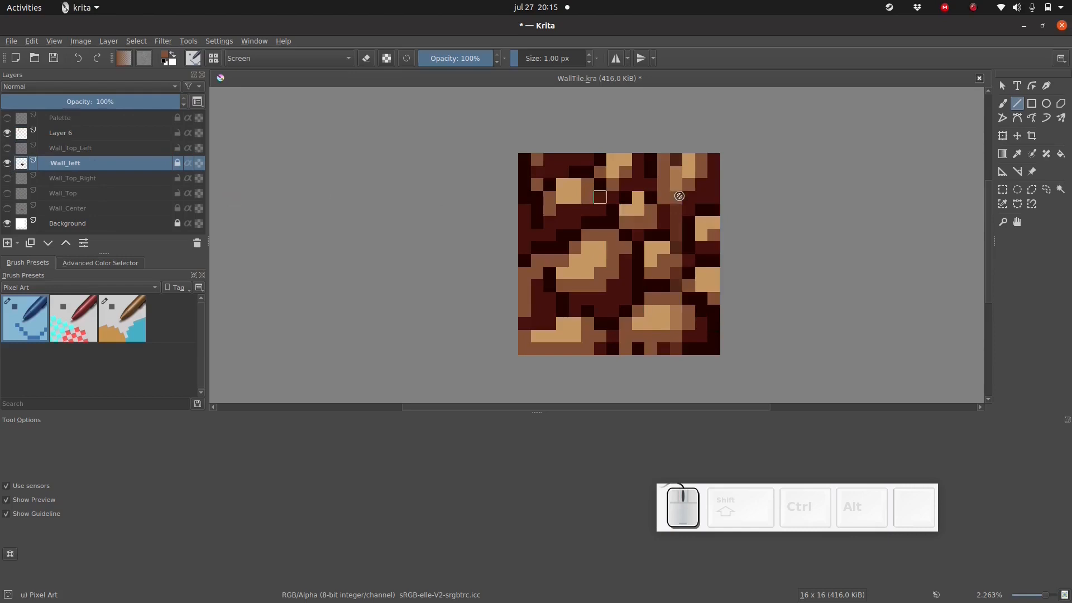
key(/)
key(b)
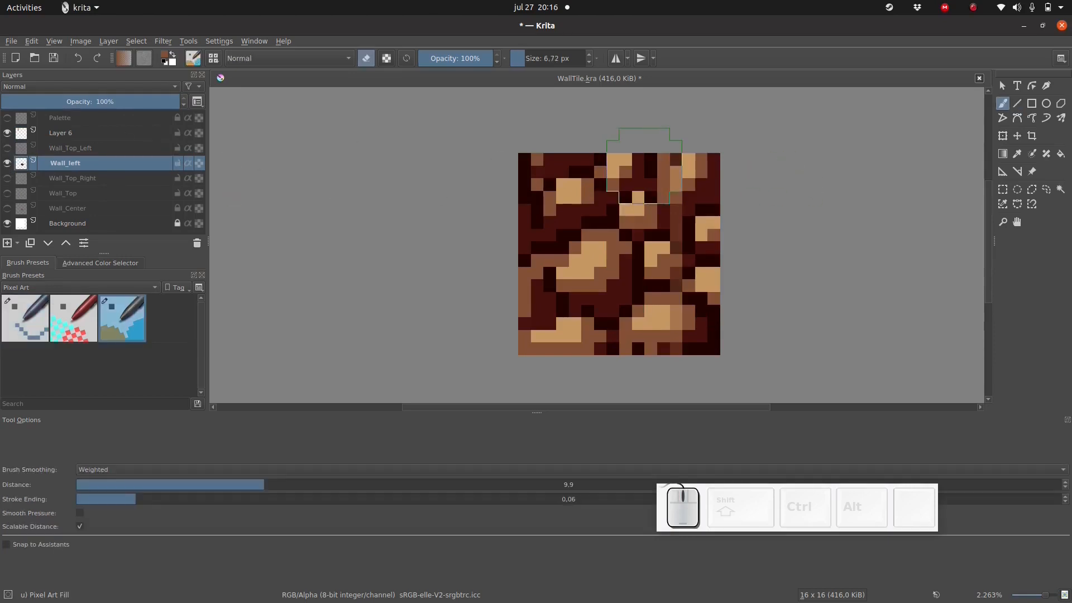
click(644, 178)
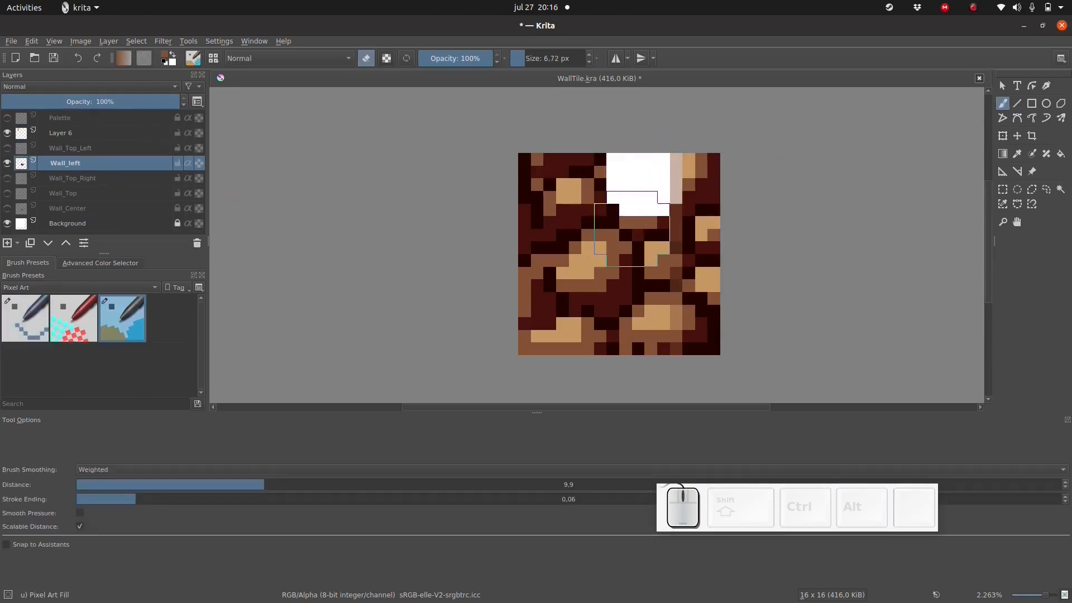
mouse_move(629, 229)
mouse_down()
mouse_move(620, 291)
mouse_move(644, 280)
mouse_move(632, 317)
mouse_move(658, 304)
mouse_move(632, 330)
mouse_move(657, 330)
mouse_move(519, 330)
mouse_move(606, 279)
mouse_move(582, 178)
mouse_move(536, 218)
mouse_up()
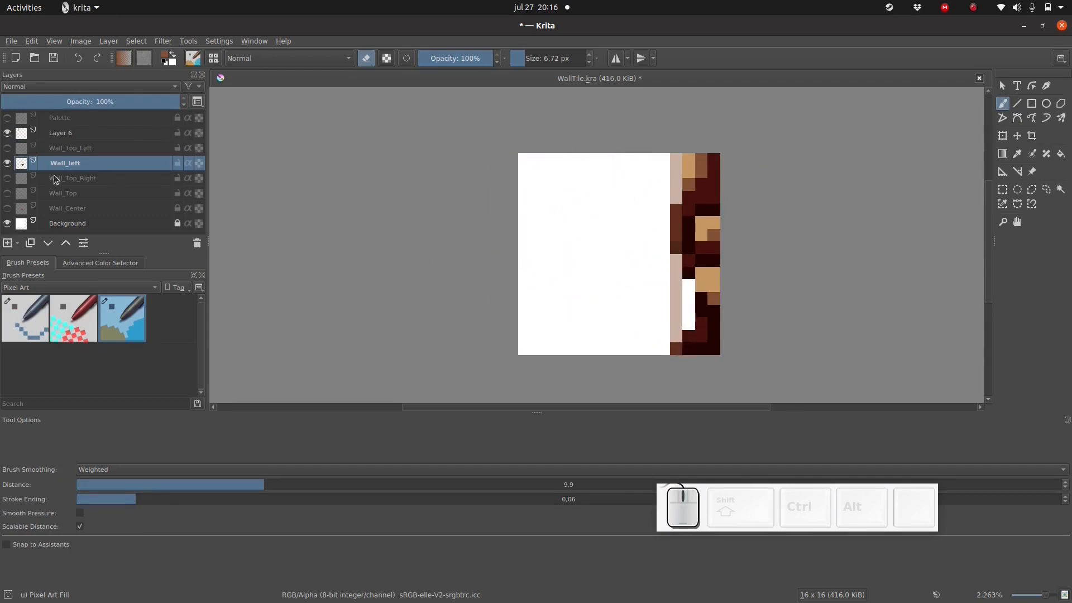
- Delete the guide layer and check how Wall_left repeats by switching wrap-around mode on and off again
click(65, 138)
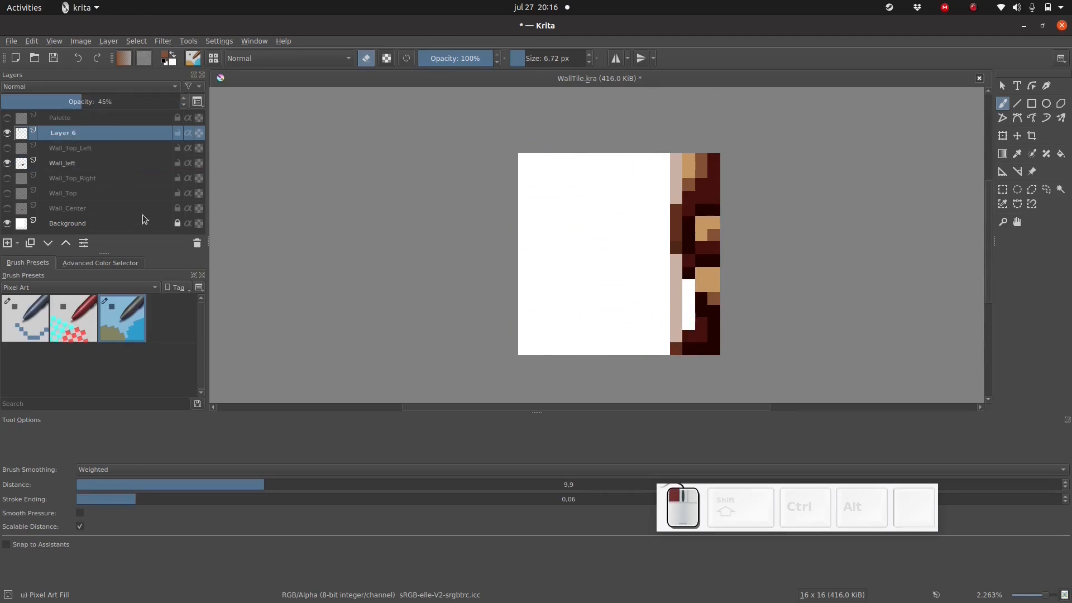
click(197, 244)
click(54, 42)
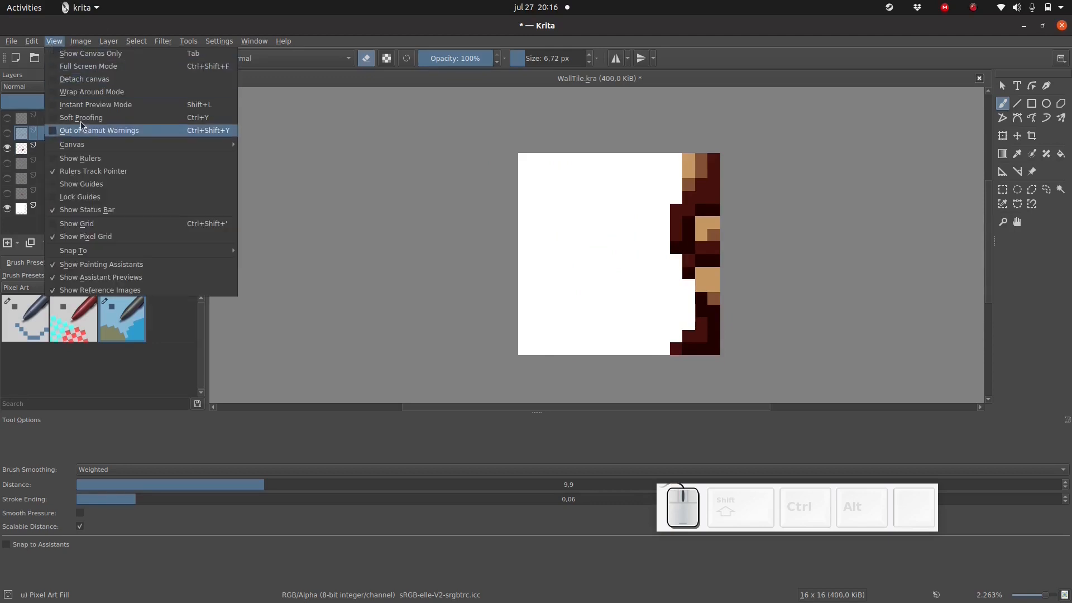
click(81, 92)
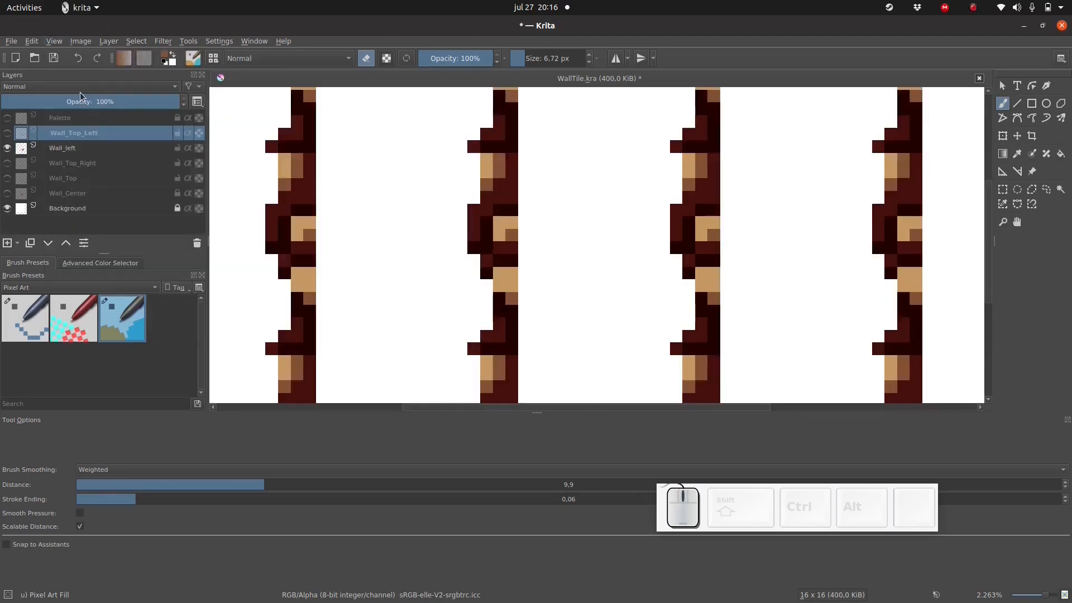
click(58, 42)
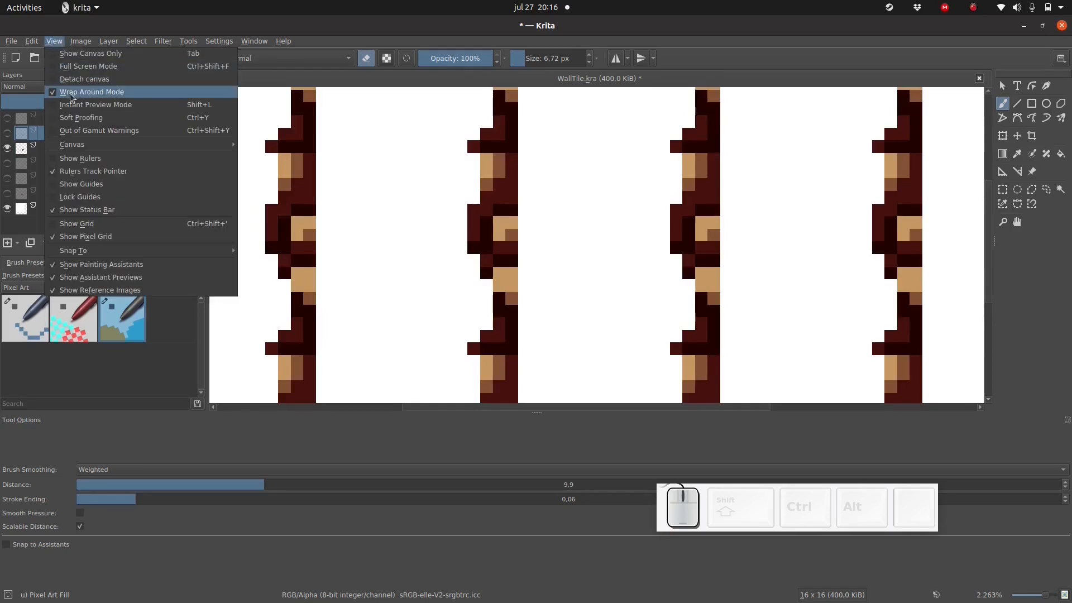
click(71, 98)
- Duplicate the Wall_Center layer for the right-hand wall variant
click(42, 146)
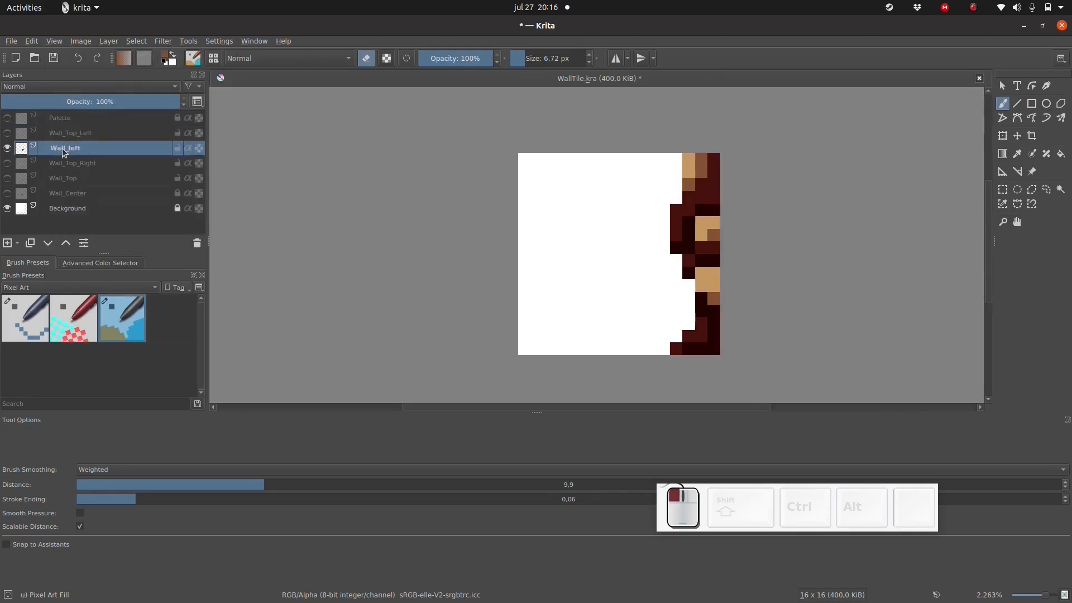
right_click(54, 189)
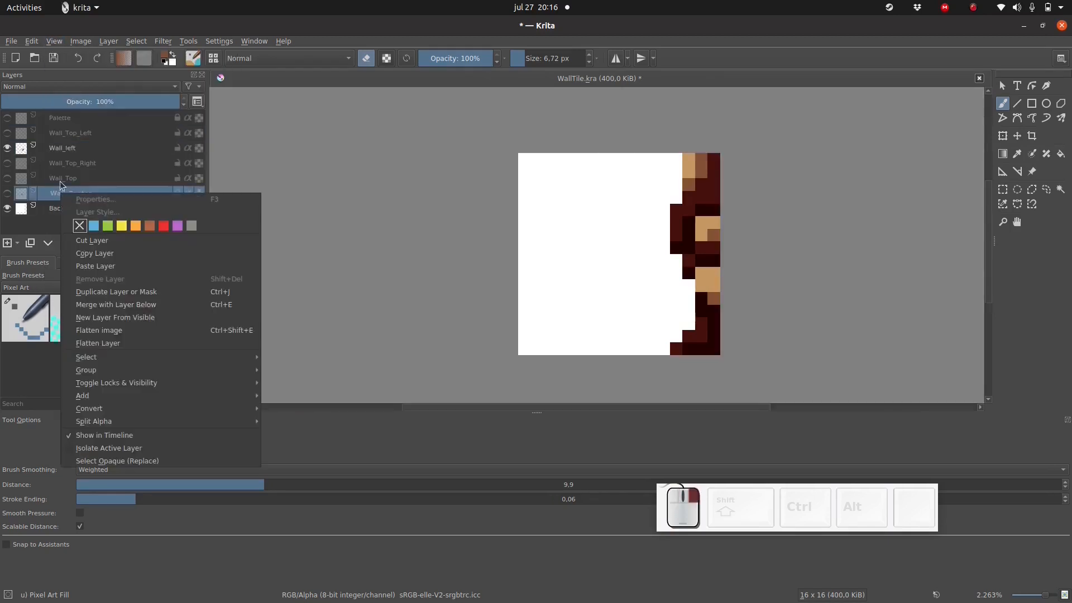
click(105, 294)
- Show only Wall_Top_Right and draw a blue vertical guide line over its right edge on a new layer with 50% opacity
drag(6, 163, 10, 149)
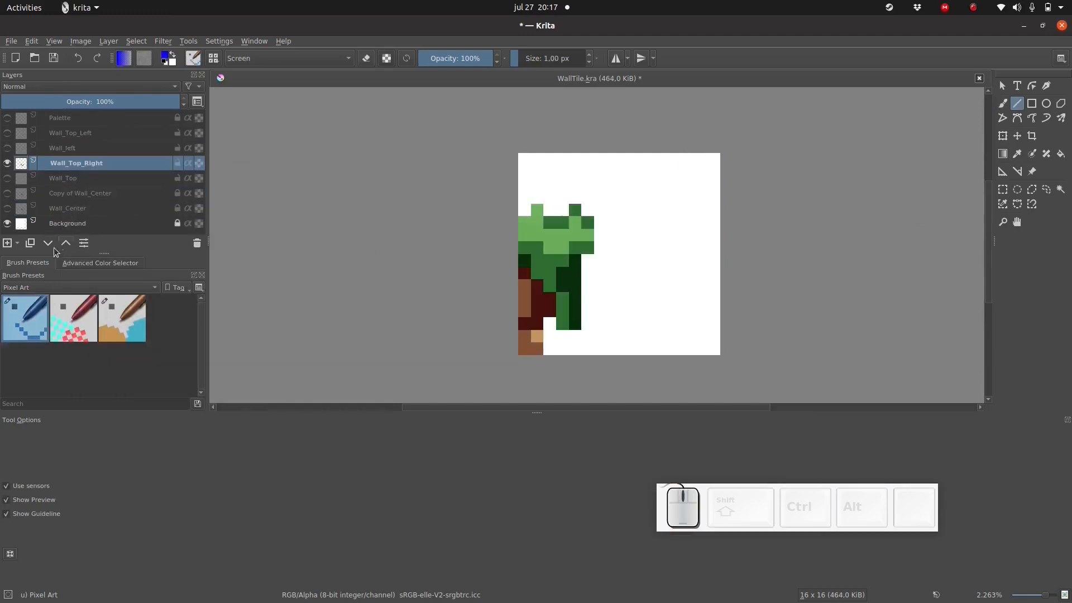
click(8, 243)
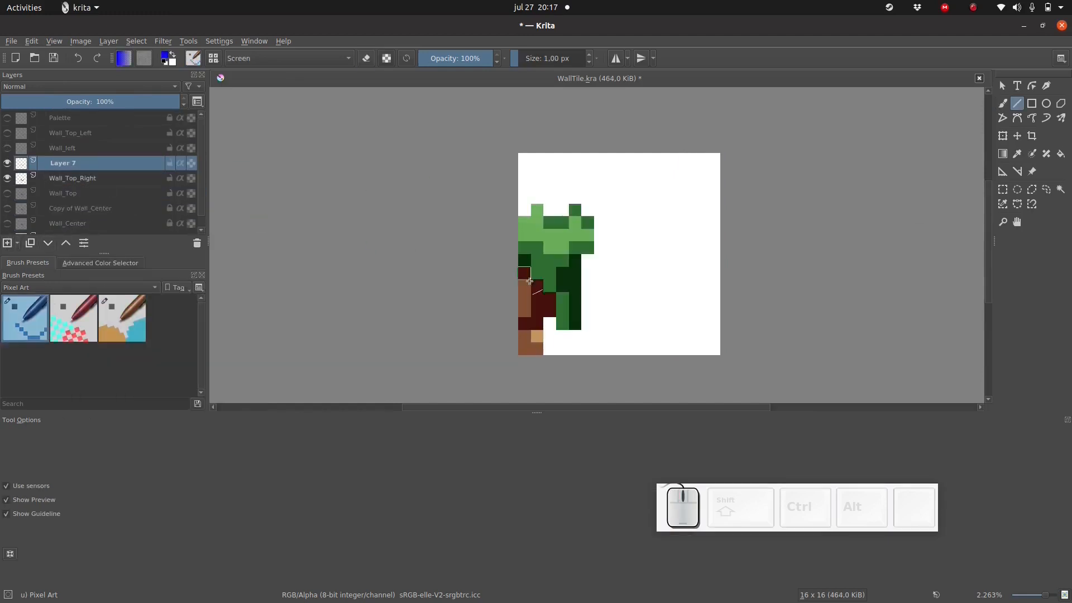
drag(550, 350, 554, 155)
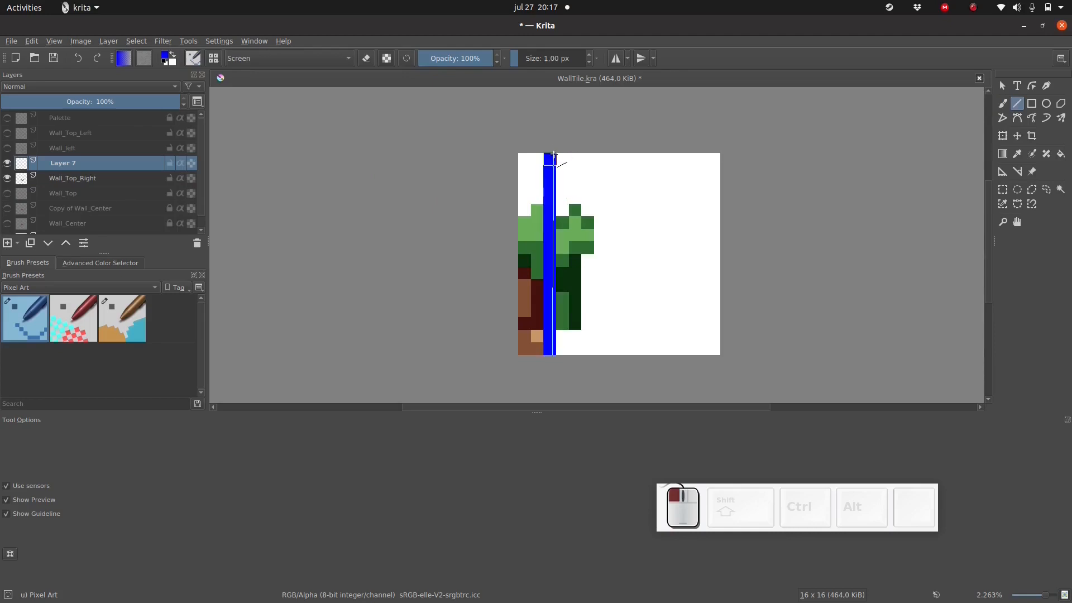
click(97, 106)
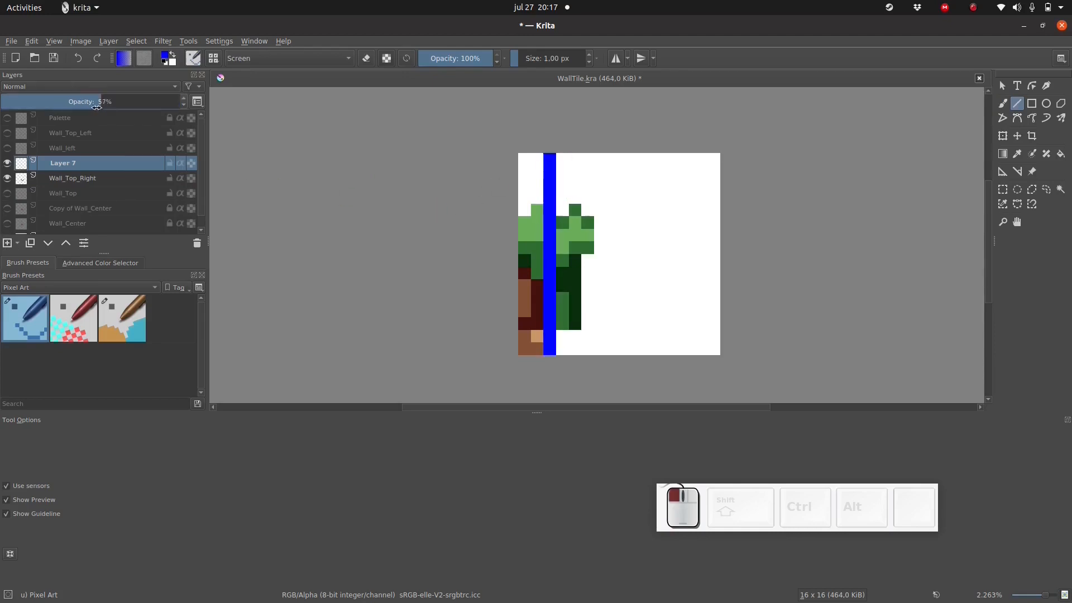
drag(96, 106, 91, 106)
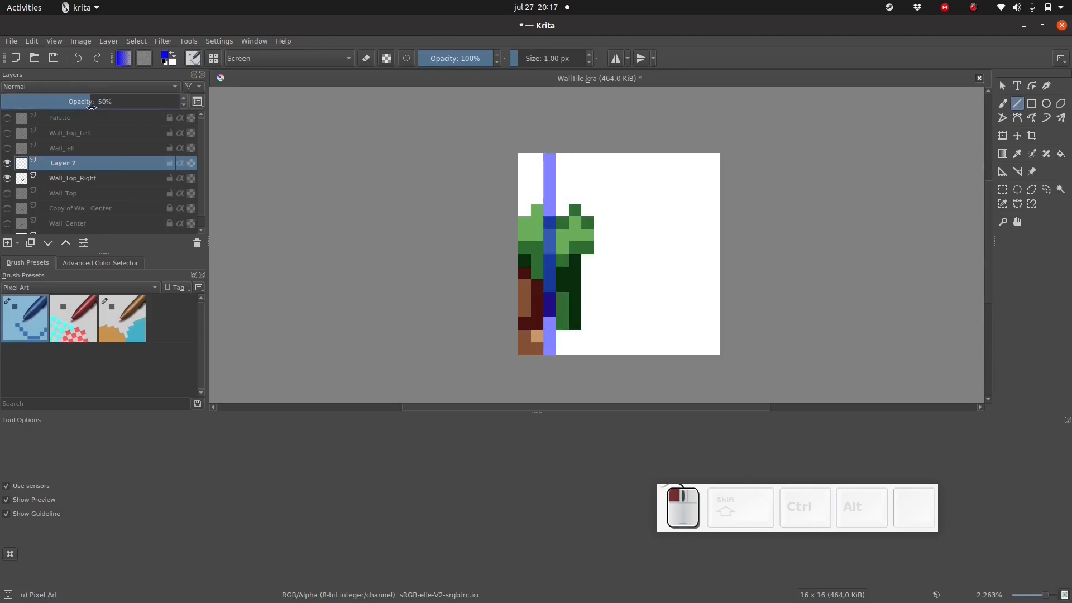
- Hide Wall_Top_Right, rename the copy of Wall_Center to Wall_Right and make it visible under the guide line
click(8, 179)
click(68, 210)
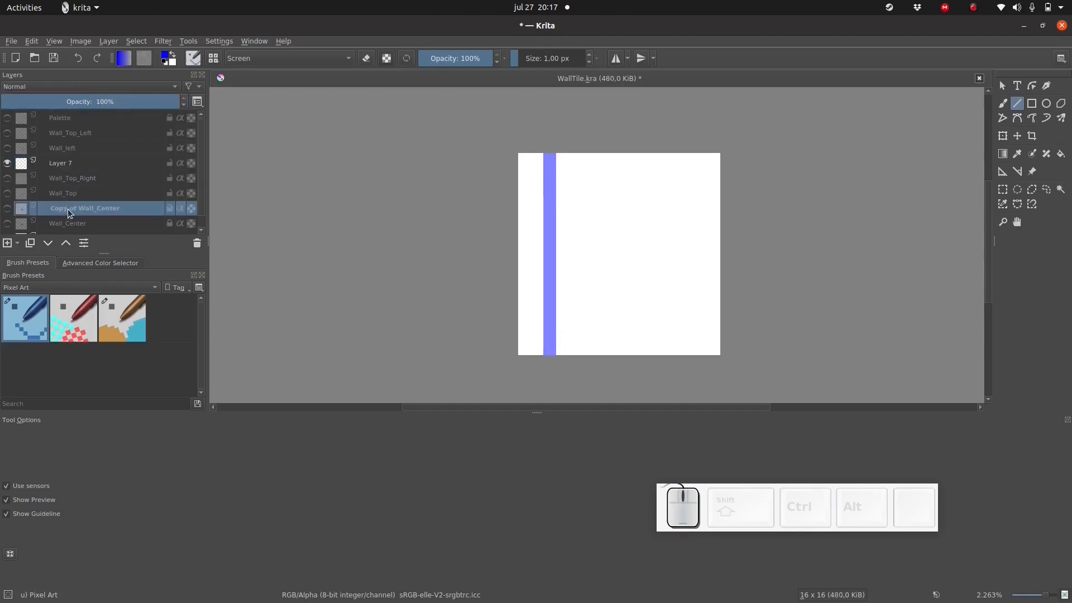
key(F2)
text(Wall_Right)
key(Return)
double_click(20, 208)
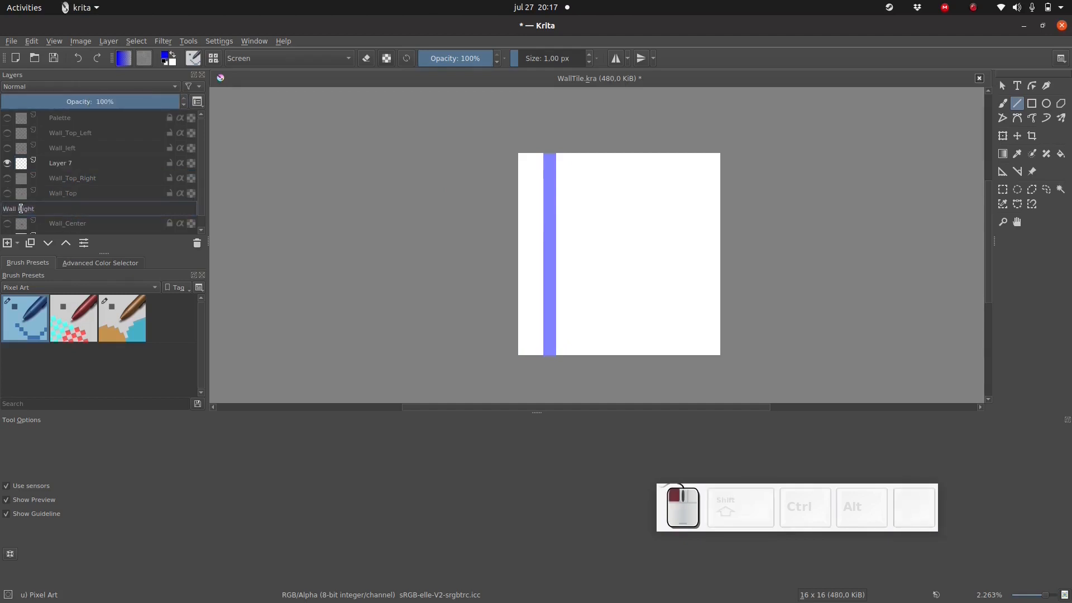
click(296, 196)
click(7, 209)
- Erase the stones on Wall_Right beyond the guide line, leaving a ragged right edge, and hide both the guide and Wall_Right
key(b)
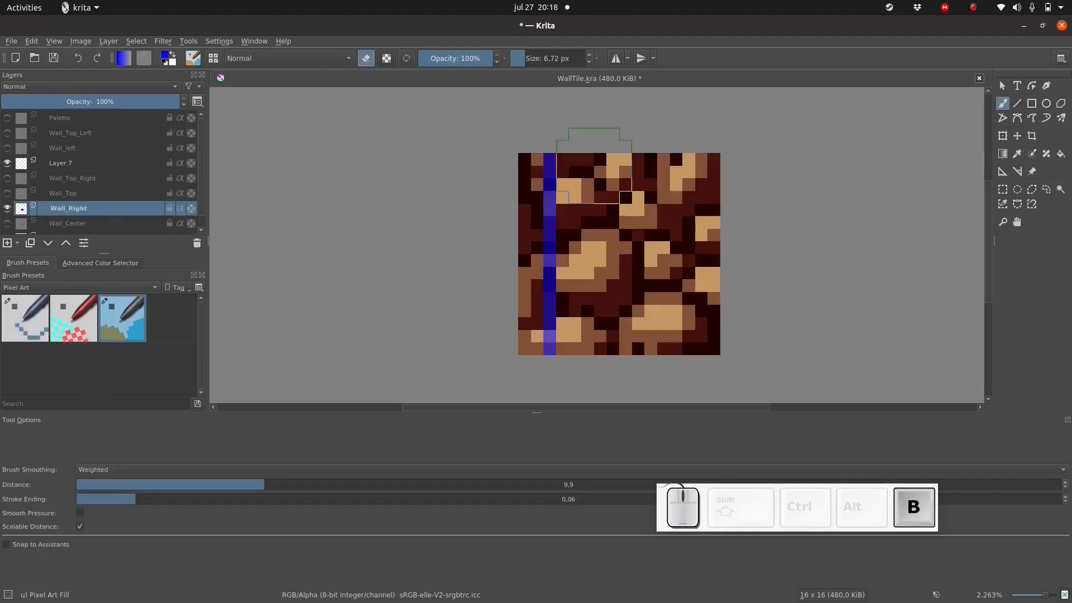
mouse_move(594, 166)
mouse_down()
mouse_move(682, 229)
mouse_move(695, 178)
mouse_move(631, 242)
mouse_move(606, 229)
mouse_move(594, 254)
mouse_move(606, 229)
mouse_move(606, 241)
mouse_move(594, 216)
mouse_move(581, 355)
mouse_move(594, 355)
mouse_move(606, 316)
mouse_move(594, 316)
mouse_move(682, 317)
mouse_move(683, 341)
mouse_up()
click(569, 254)
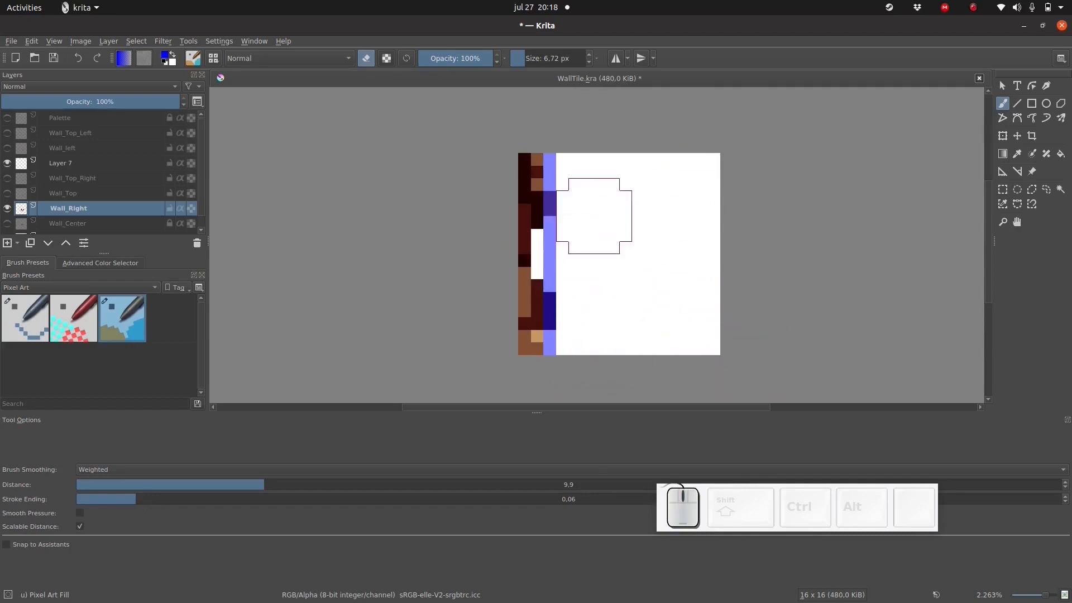
click(7, 163)
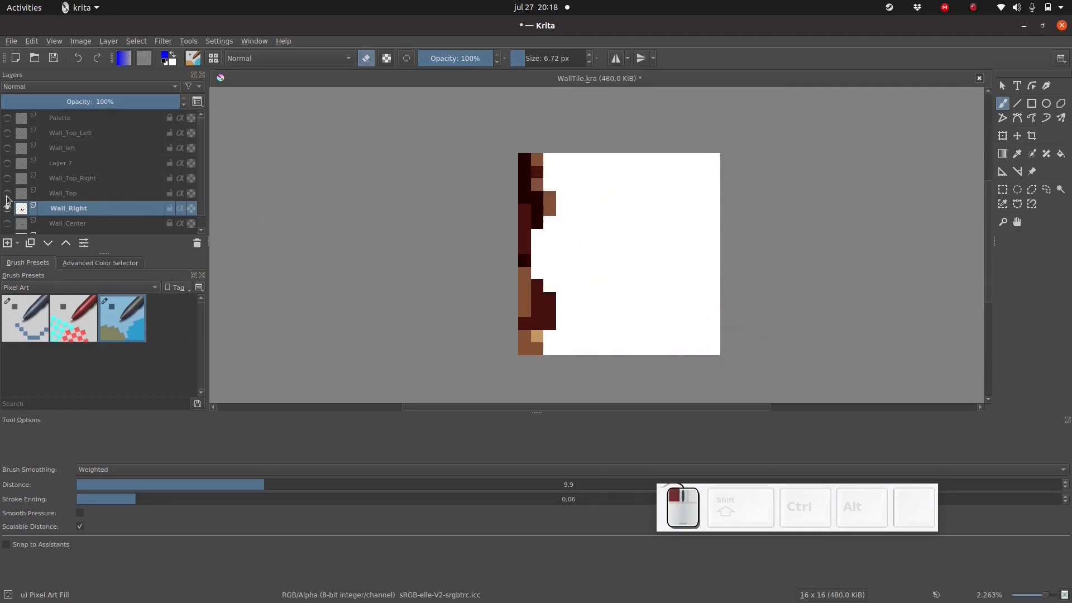
click(6, 212)
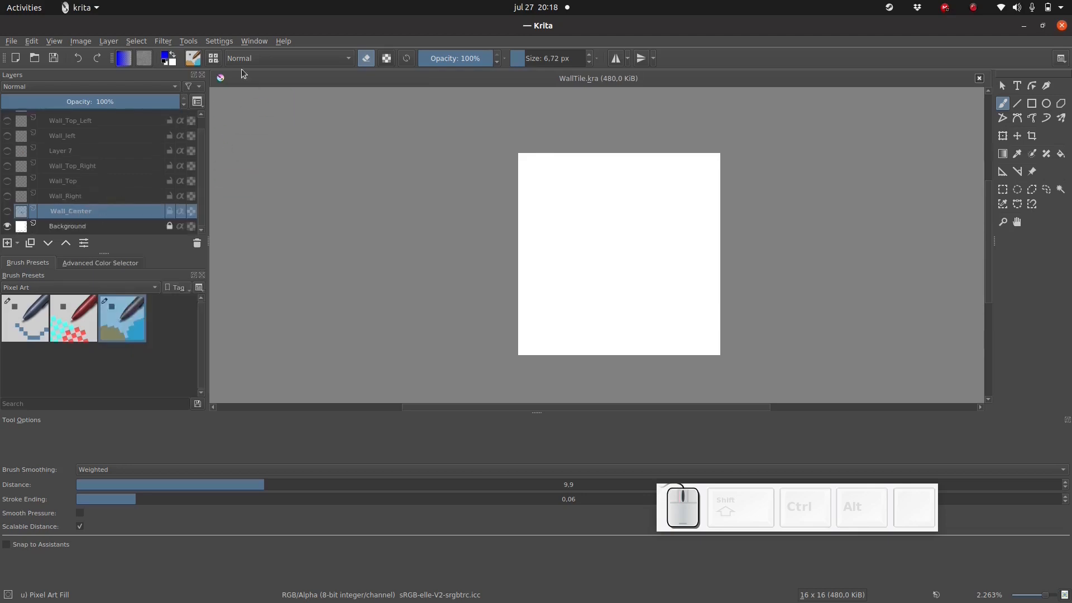
- Start the Export Layers script, select the open wall tile document and set the initial directory to the WorkingVersion folder
click(193, 47)
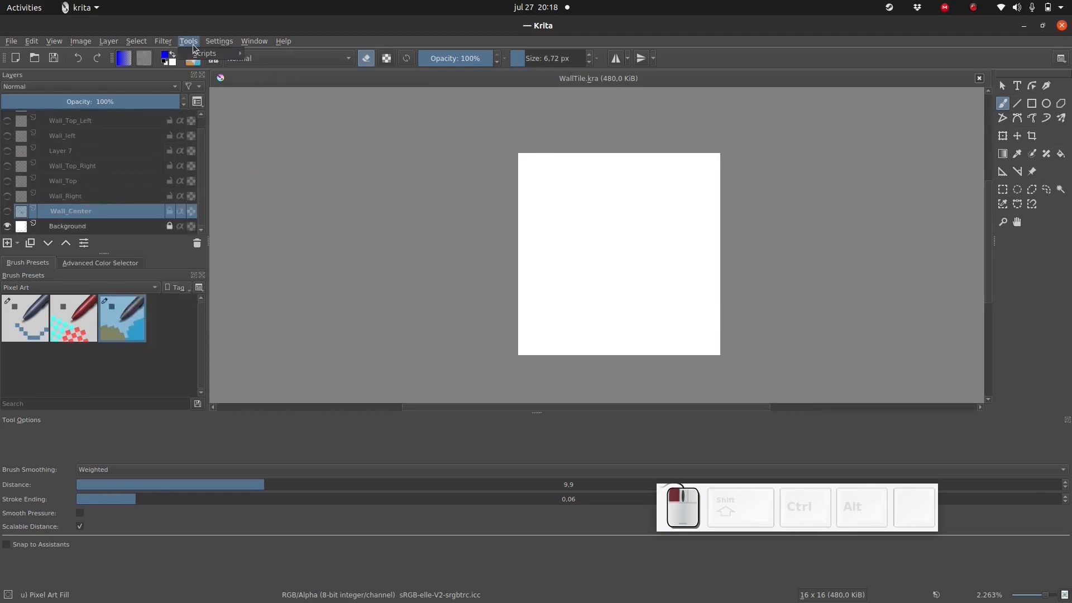
mouse_move(195, 58)
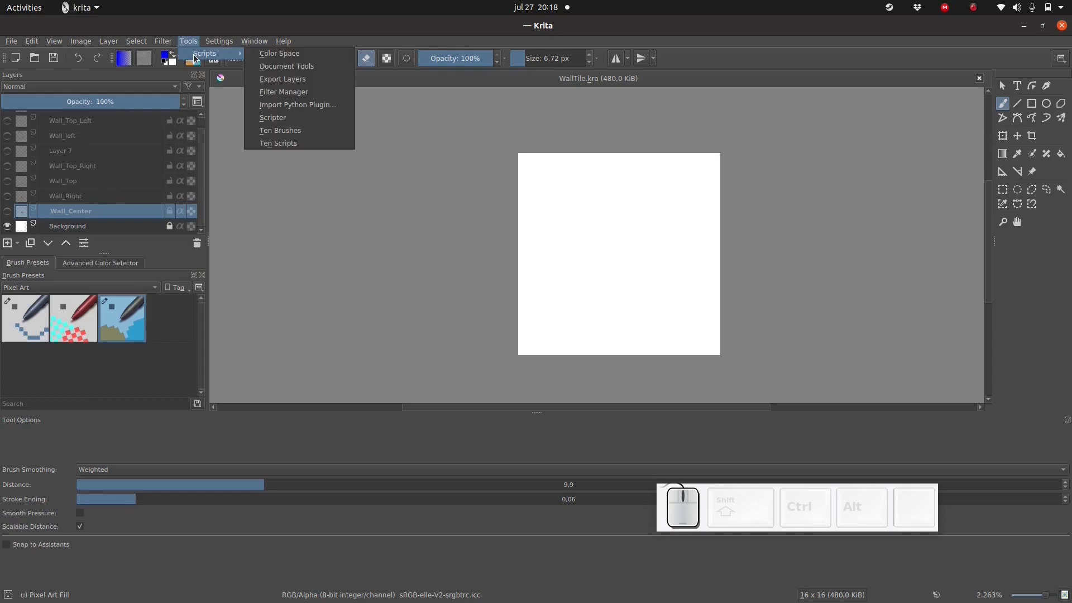
click(297, 80)
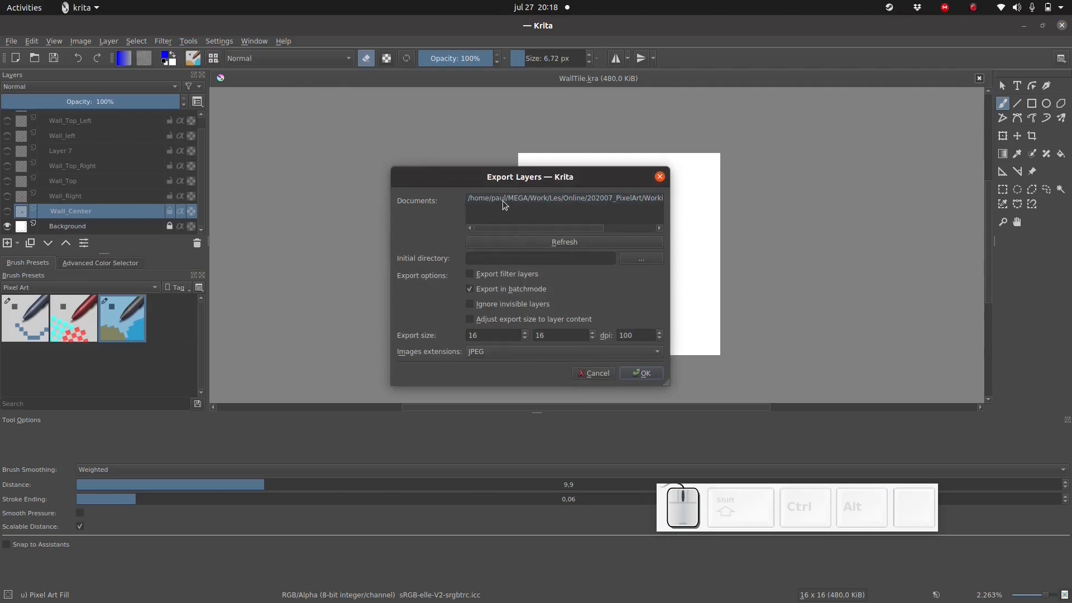
click(532, 202)
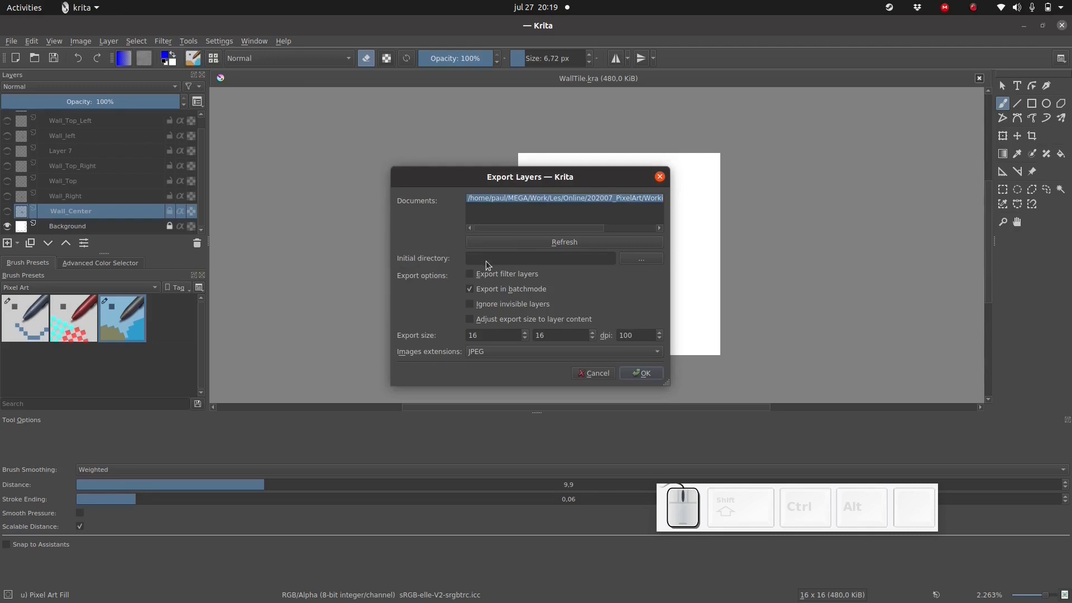
click(632, 257)
key(Return)
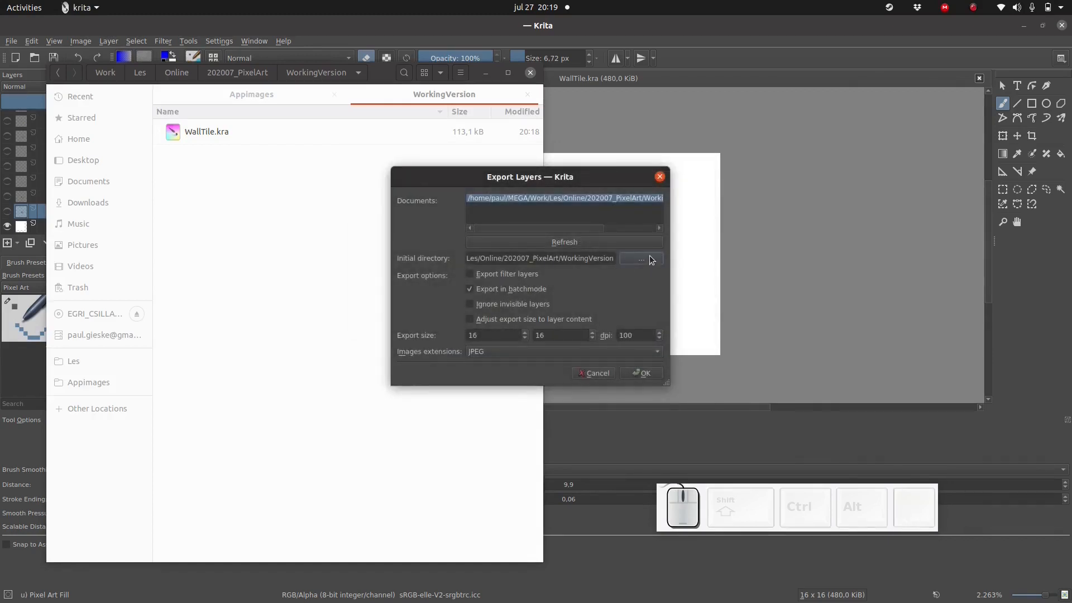
- Set the image extension to PNG and export all layers at 16 x 16
click(497, 350)
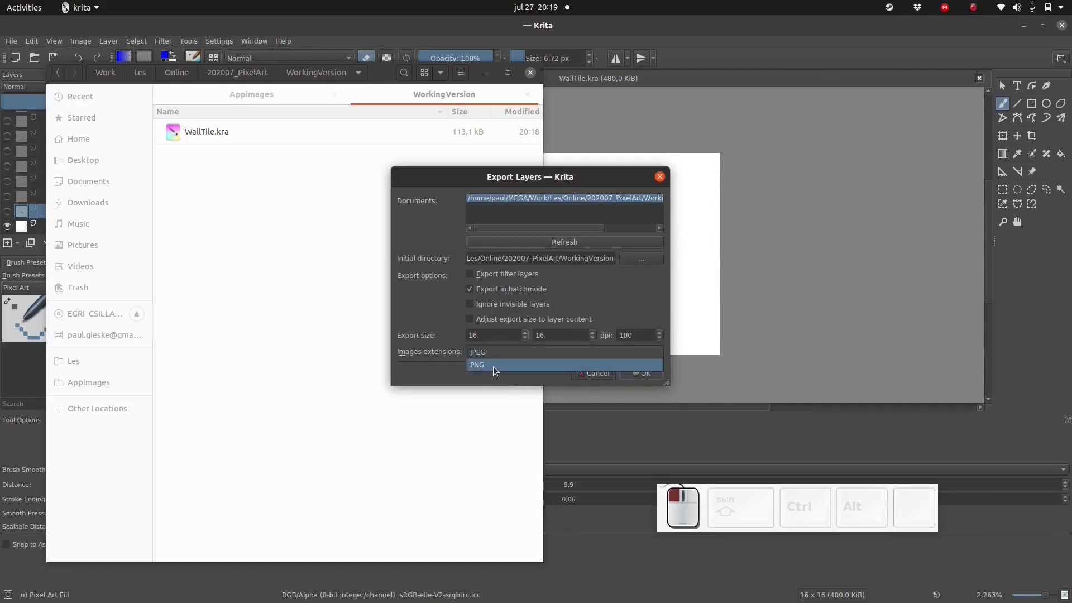
click(494, 365)
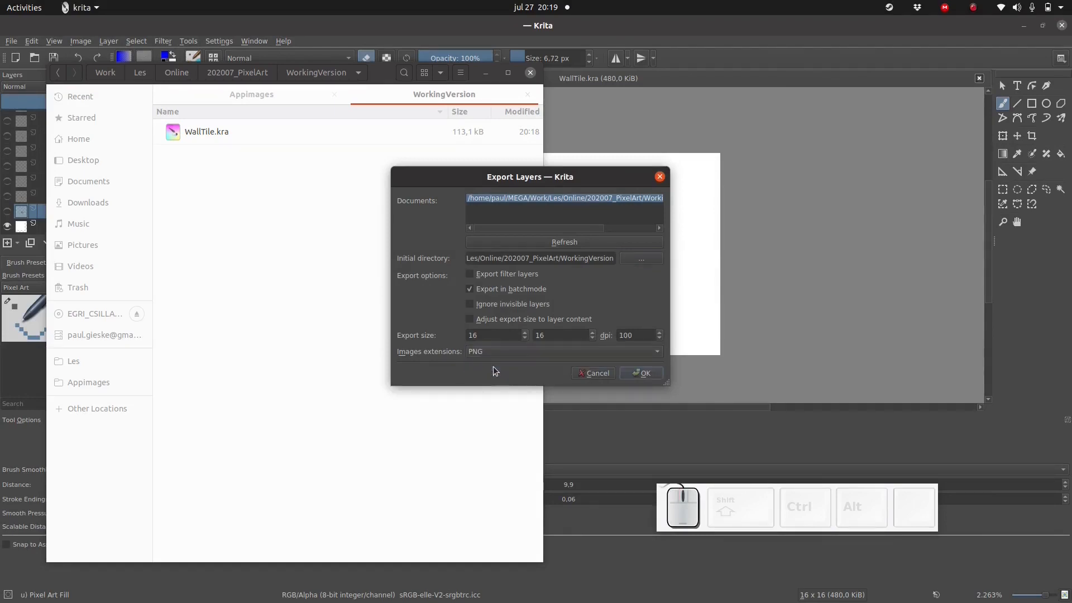
click(646, 376)
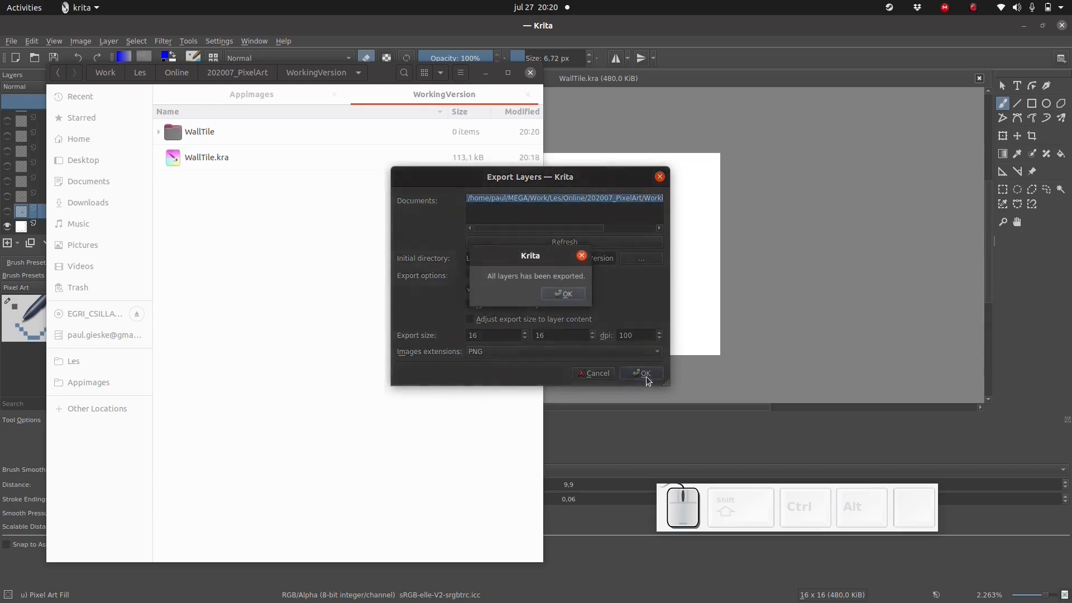
click(561, 295)
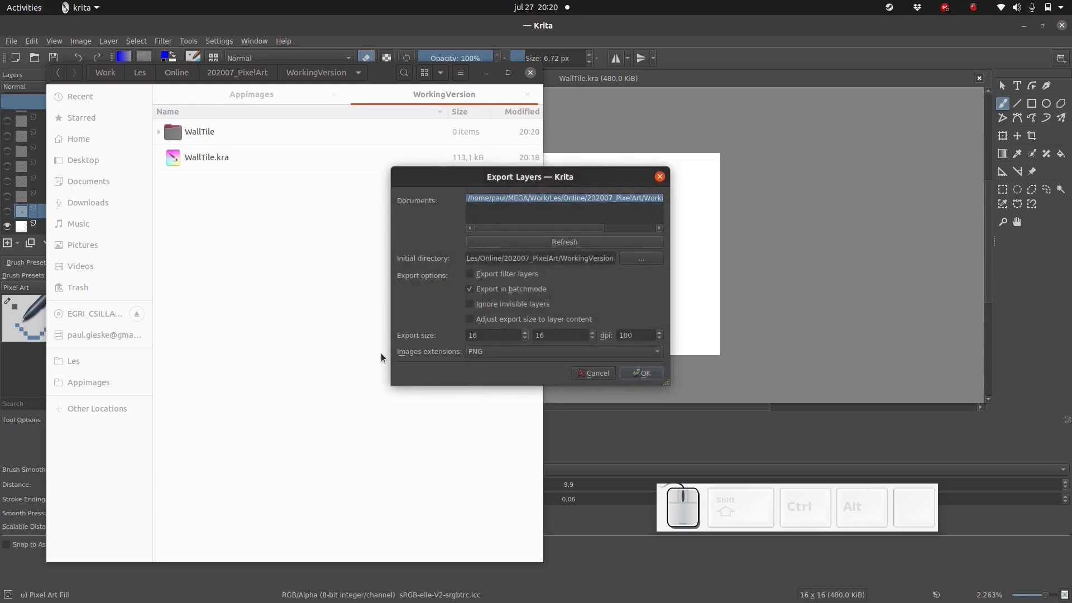
- Switch to the file manager, expand the exported WallTile folder and delete Background.PNG, Layer 7.PNG and Palette.PNG
click(220, 243)
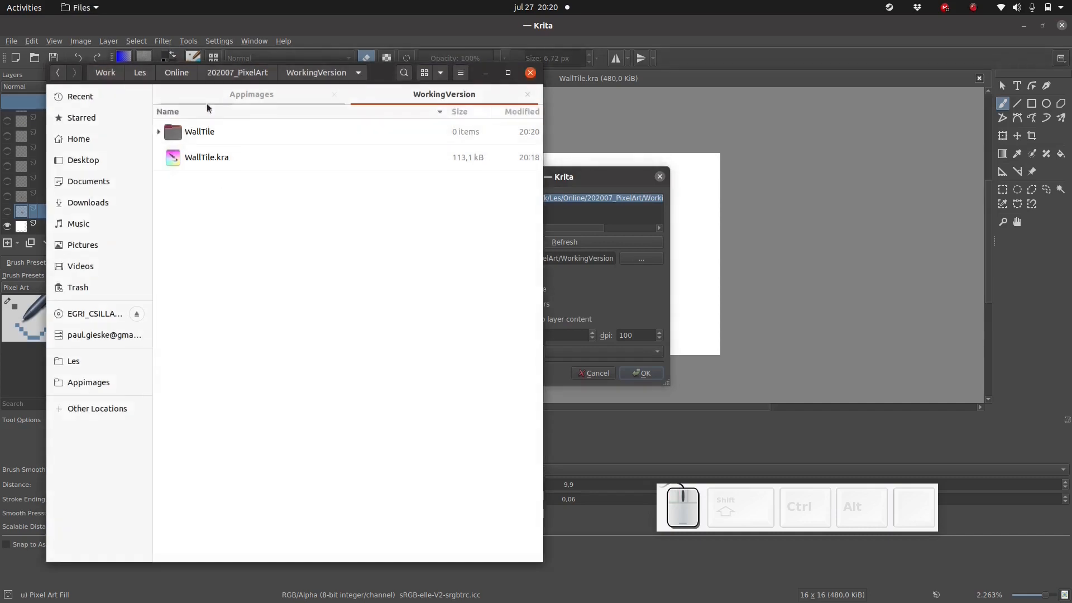
click(202, 132)
click(158, 132)
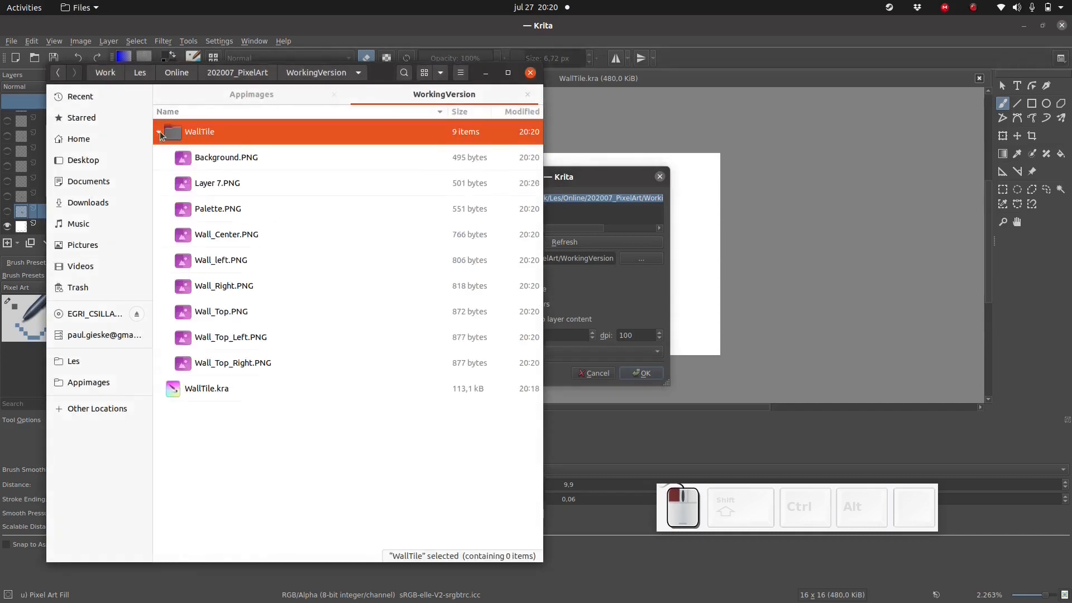
click(219, 185)
ctrl+click(223, 210)
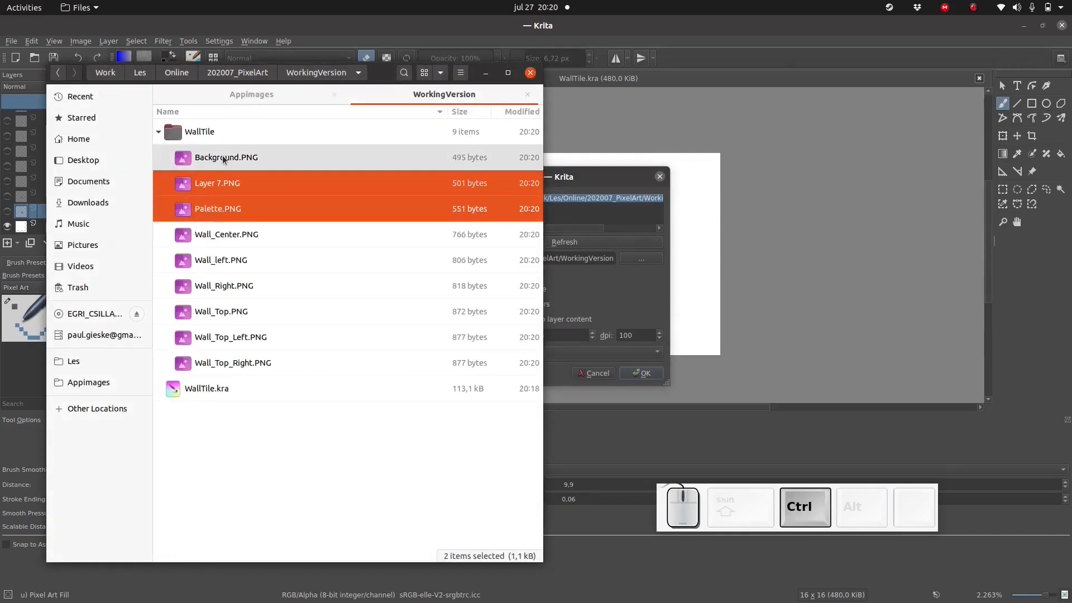
ctrl+click(236, 159)
key(Delete)
- Open Wall_Center.PNG in the image viewer and examine the exported tile enlarged
double_click(268, 158)
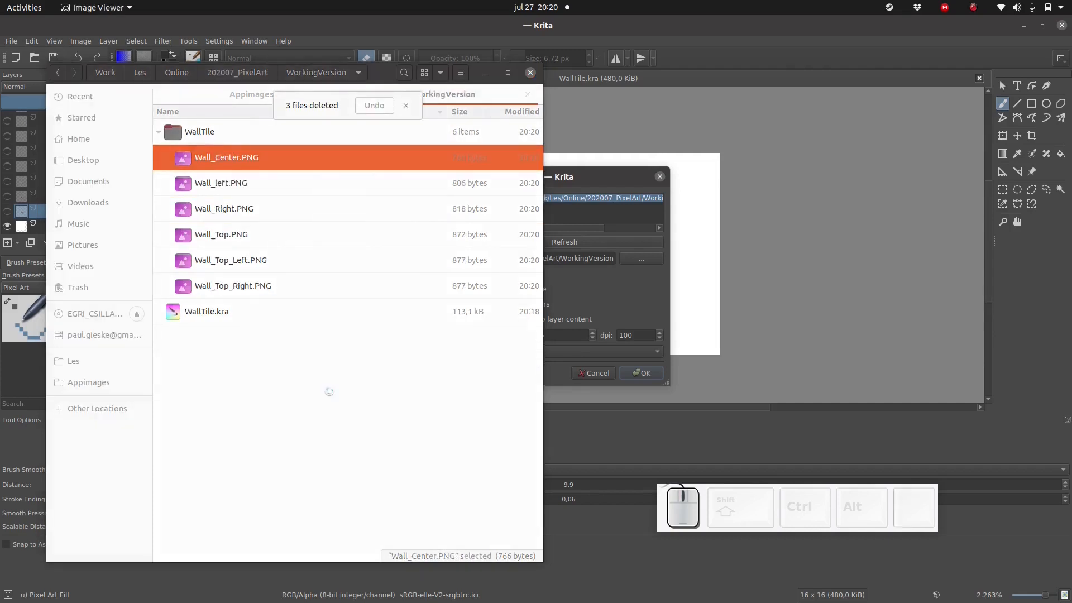
scroll(541, 341, up, 10)
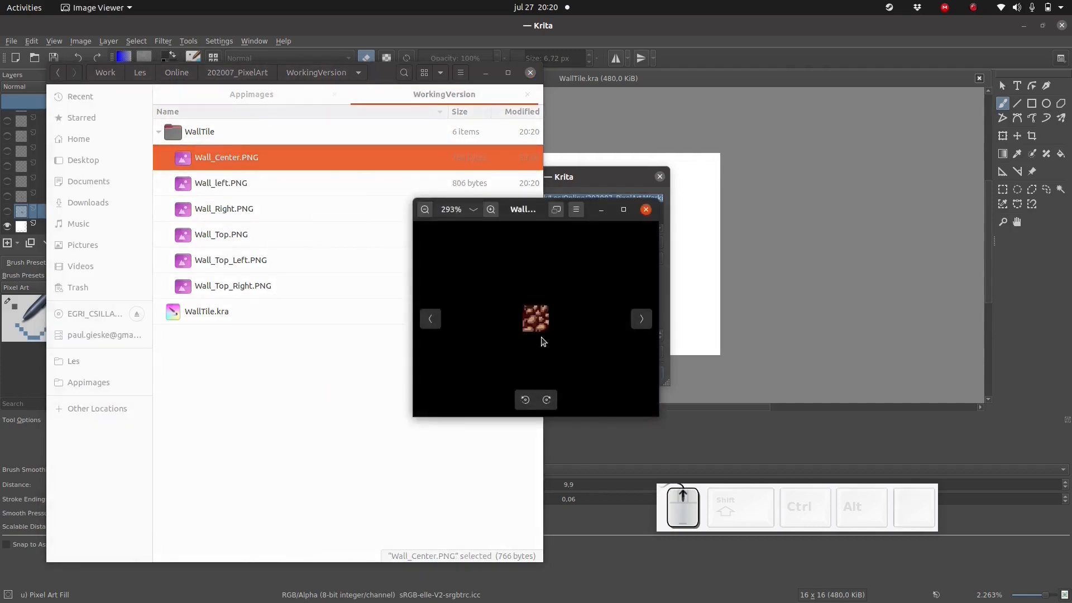
scroll(541, 352, up, 5)
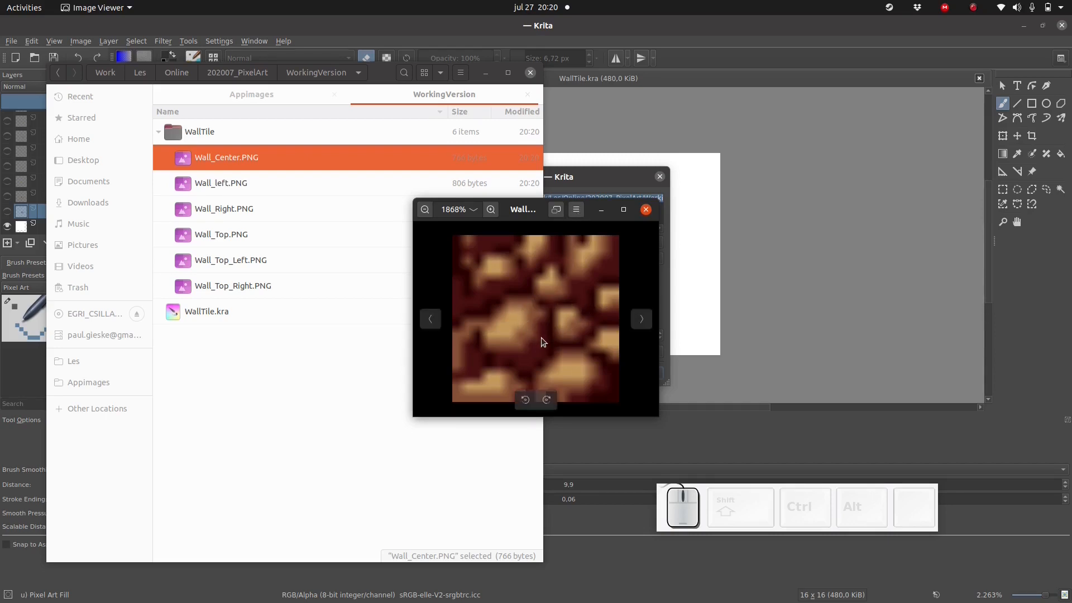
- Turn off image smoothing for both zoomed-out and zoomed-in views in the image viewer's preferences
click(577, 210)
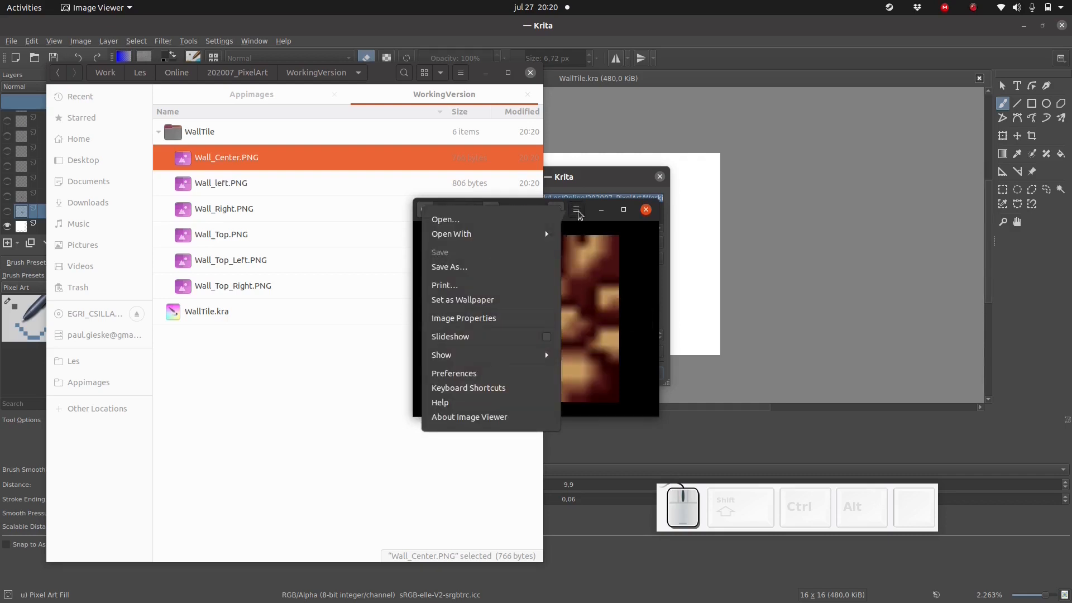
click(464, 375)
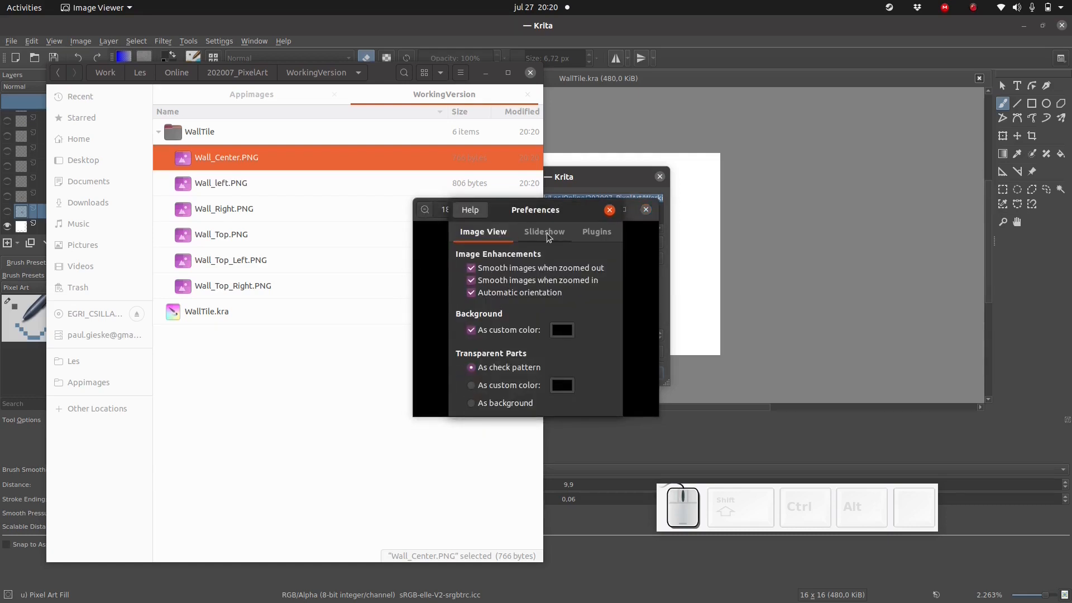
click(532, 269)
click(533, 280)
click(596, 231)
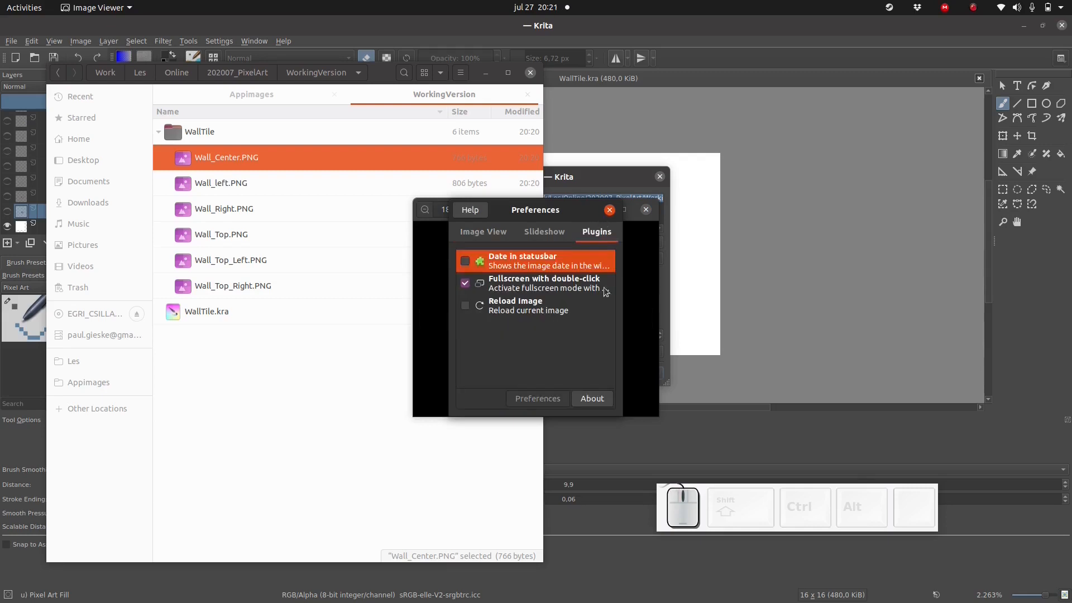
click(610, 210)
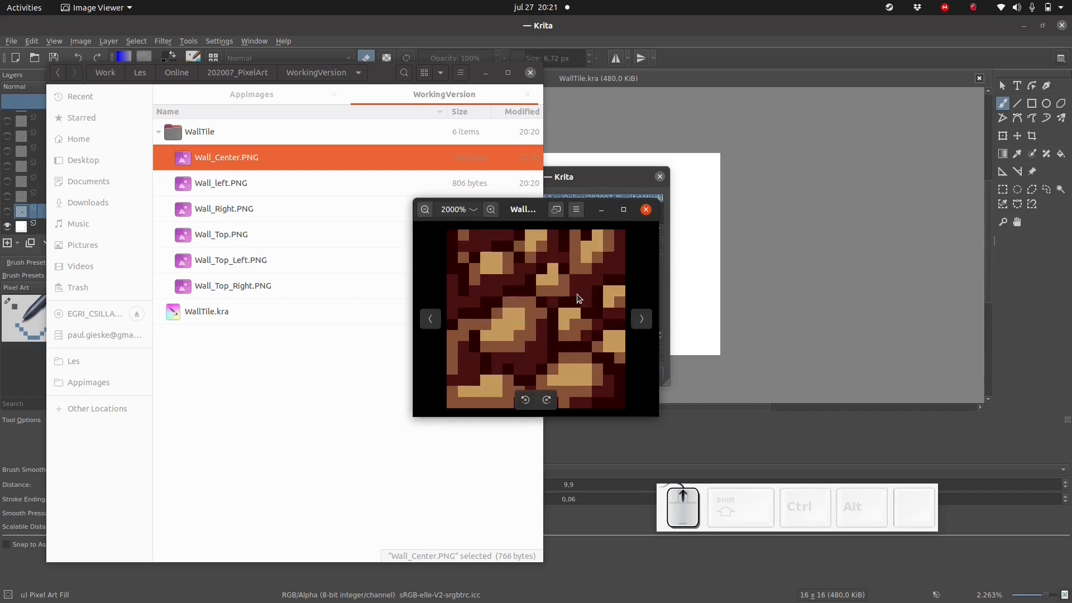
- Maximize the image viewer and examine the sharp pixels of the Wall_Center tile
click(624, 210)
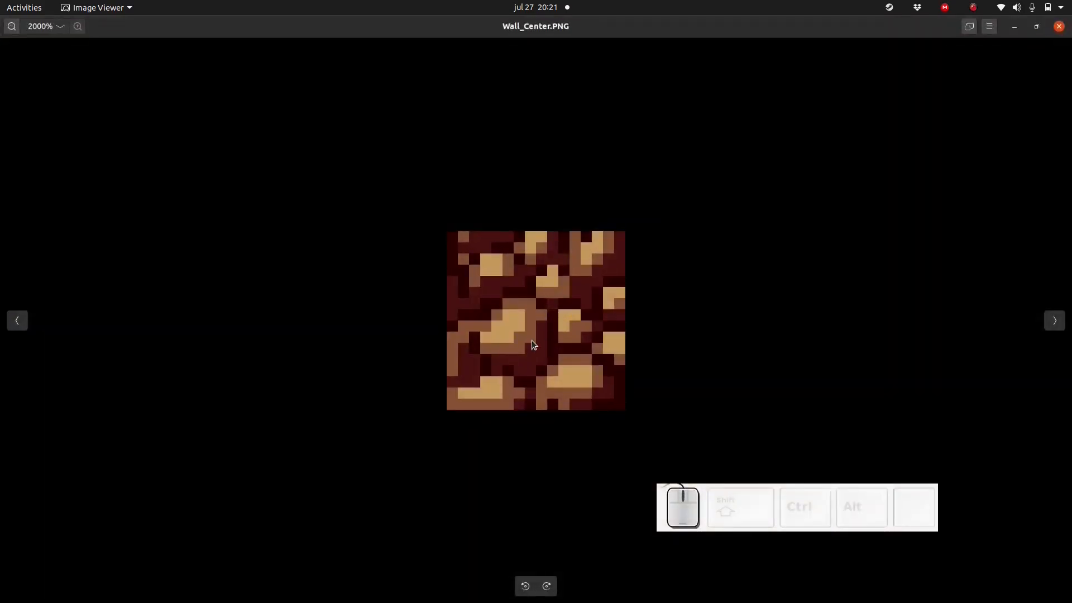
scroll(543, 333, down, 2)
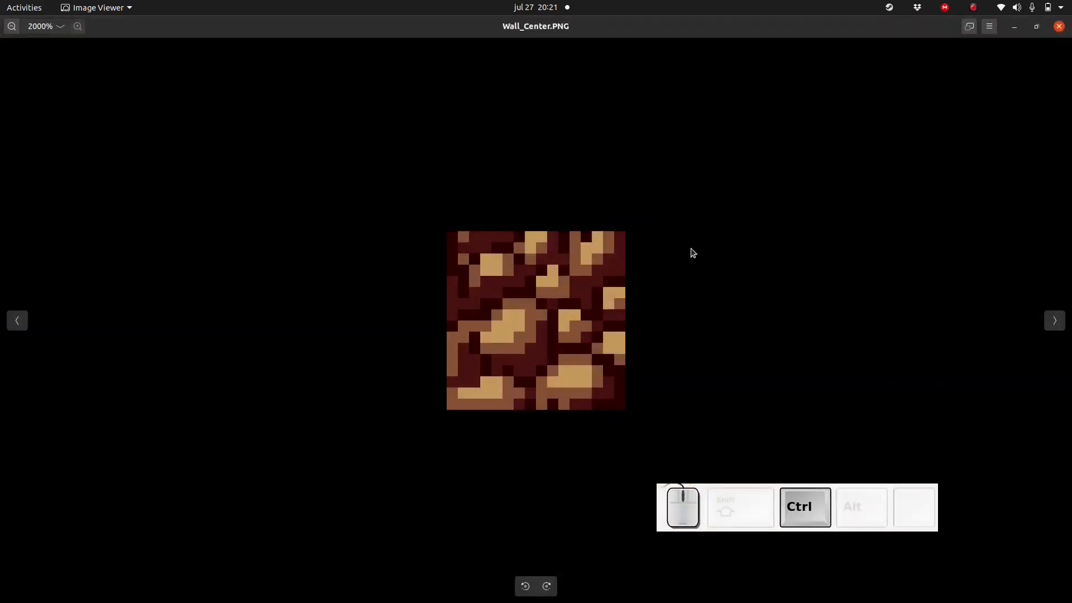
scroll(572, 310, up, 1)
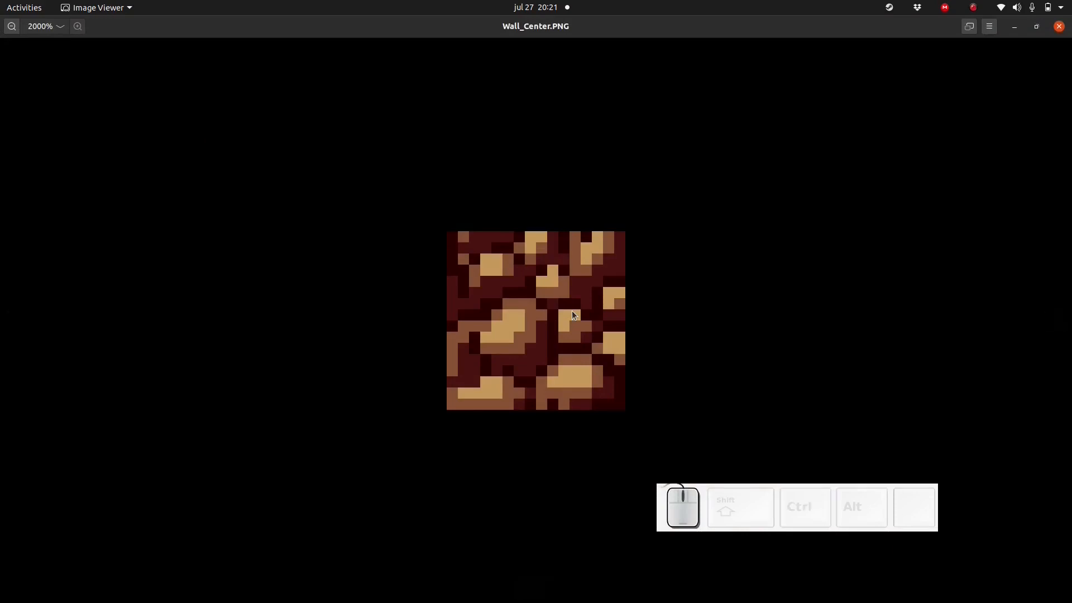